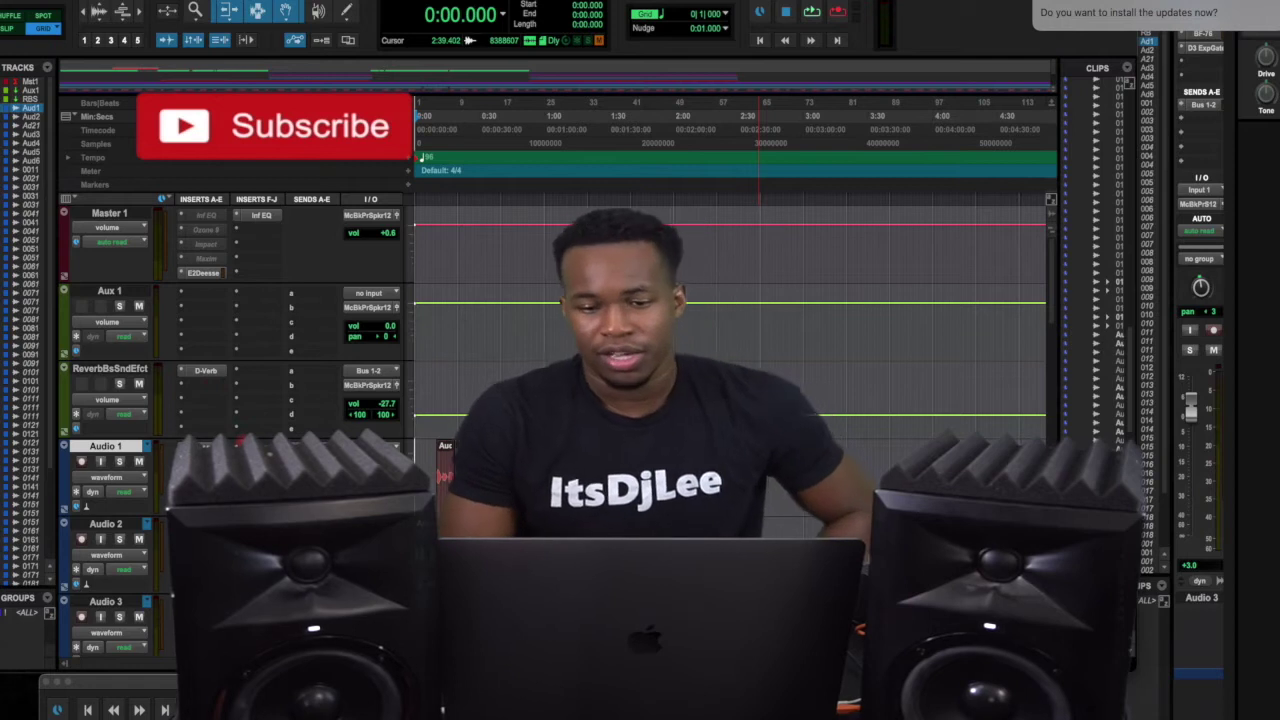
pyautogui.click(119, 461)
pyautogui.click(119, 538)
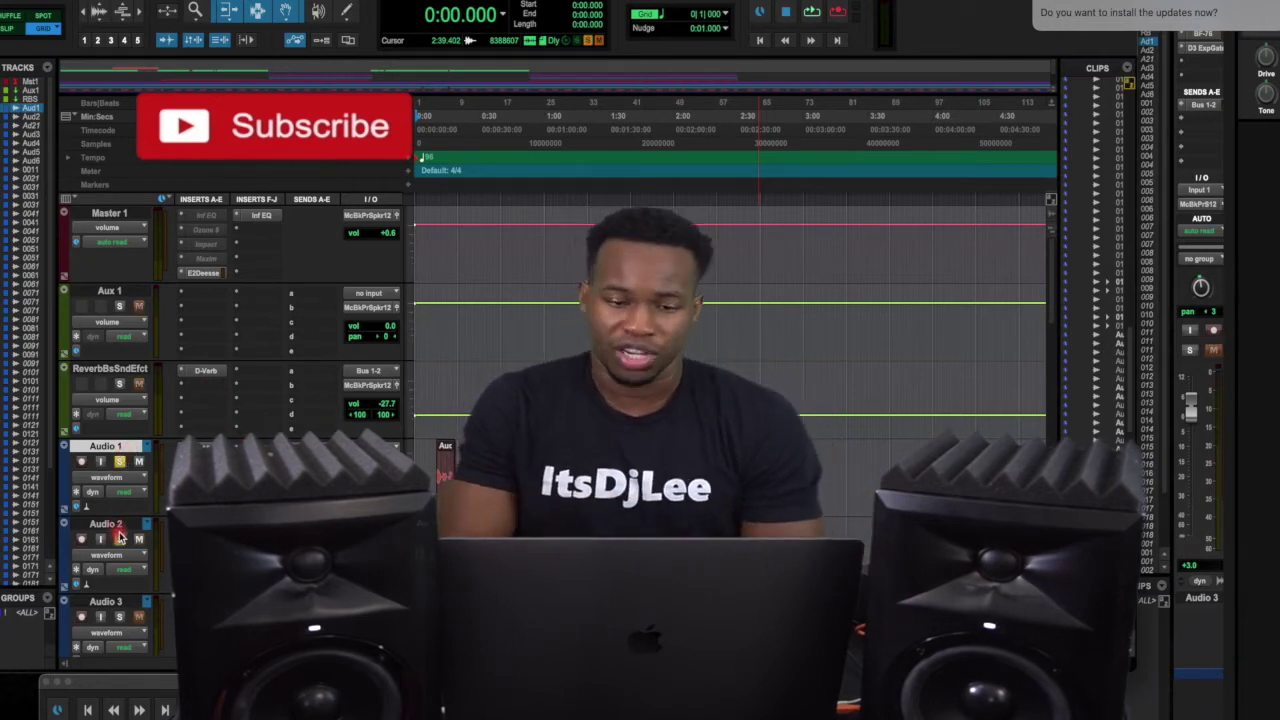
pyautogui.scroll(-1, 119, 530)
pyautogui.click(119, 538)
pyautogui.scroll(-1, 119, 535)
pyautogui.click(119, 538)
pyautogui.scroll(-1, 119, 535)
pyautogui.click(119, 538)
pyautogui.scroll(-2, 125, 500)
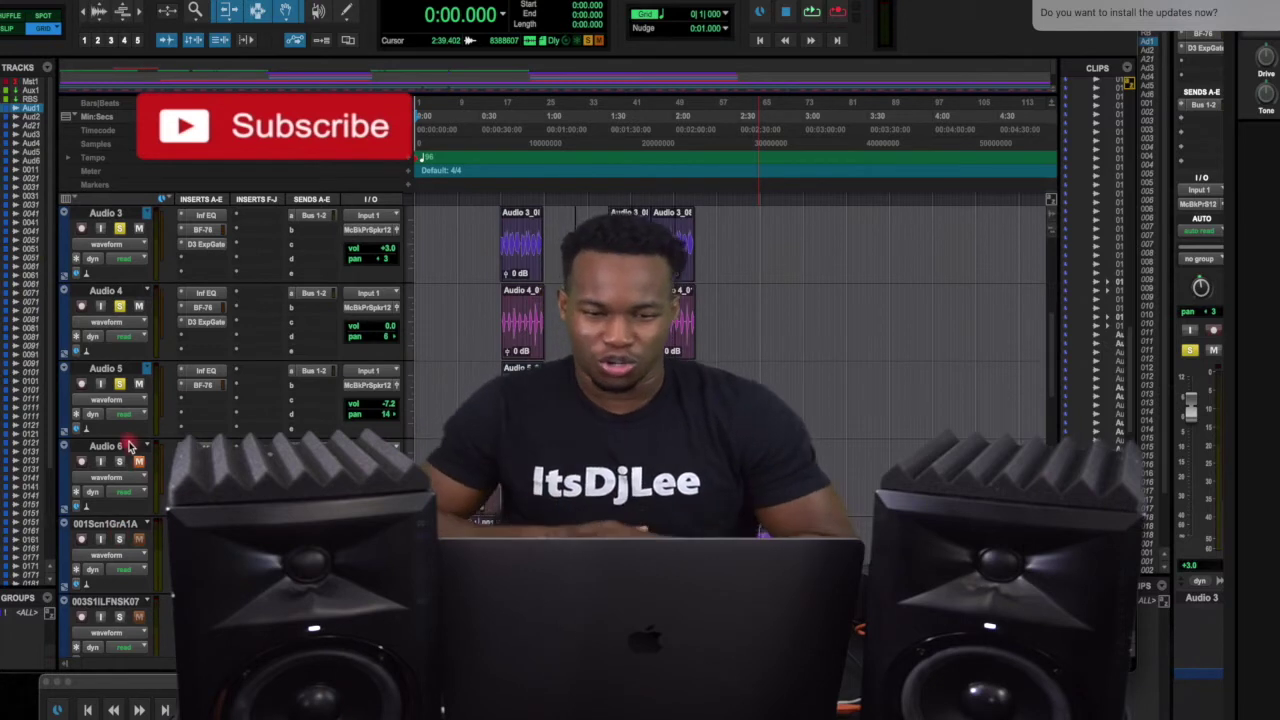
pyautogui.scroll(-1, 137, 461)
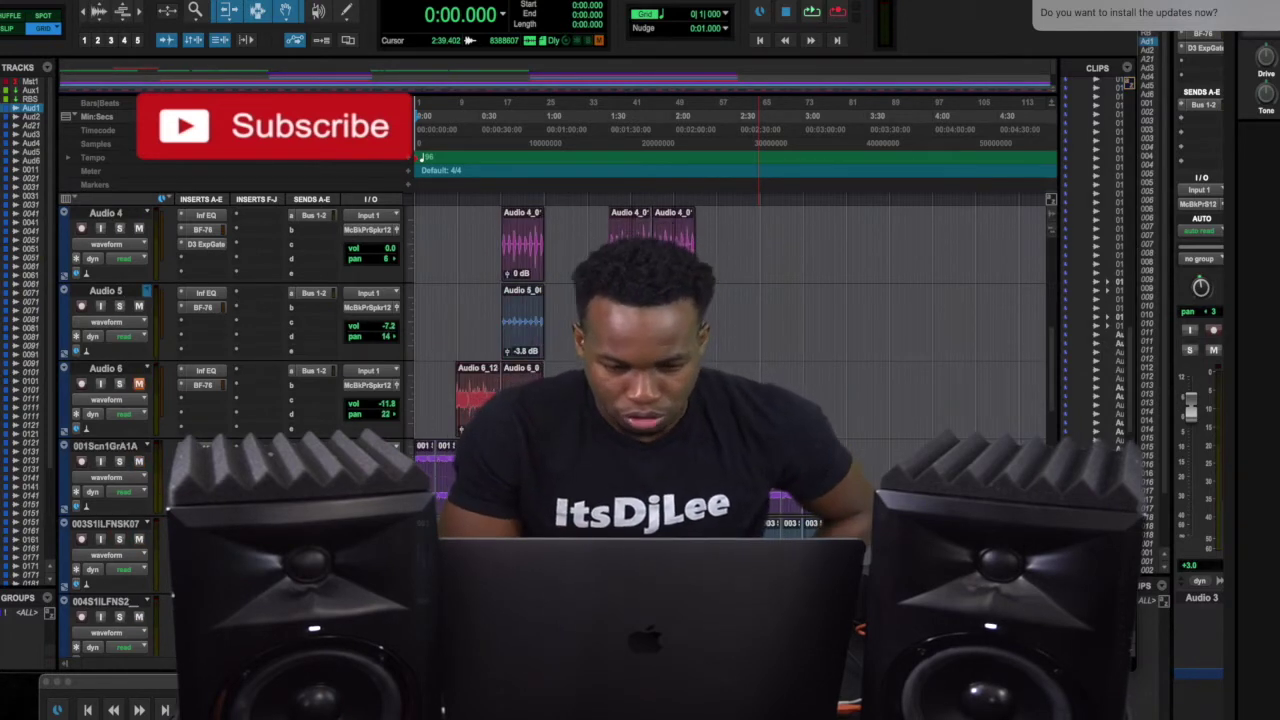
pyautogui.scroll(6, 550, 430)
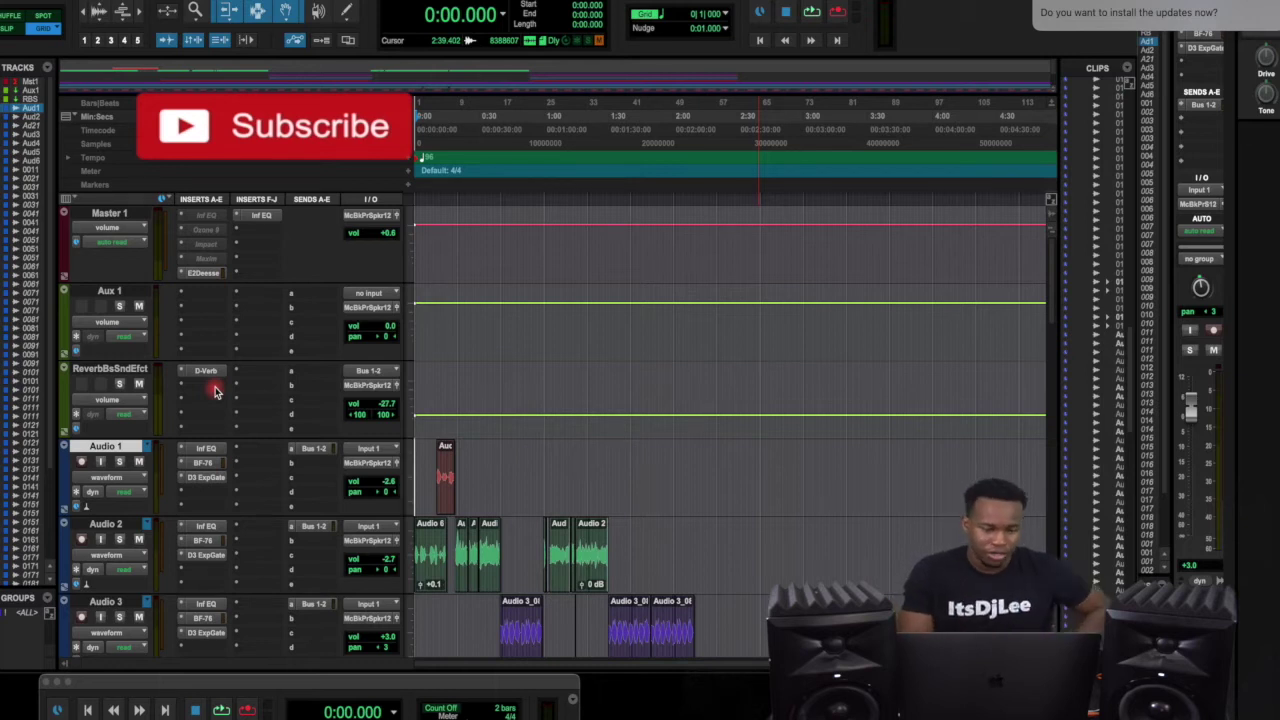
# Solo the vocal tracks Audio 1 through Audio 5
pyautogui.click(119, 461)
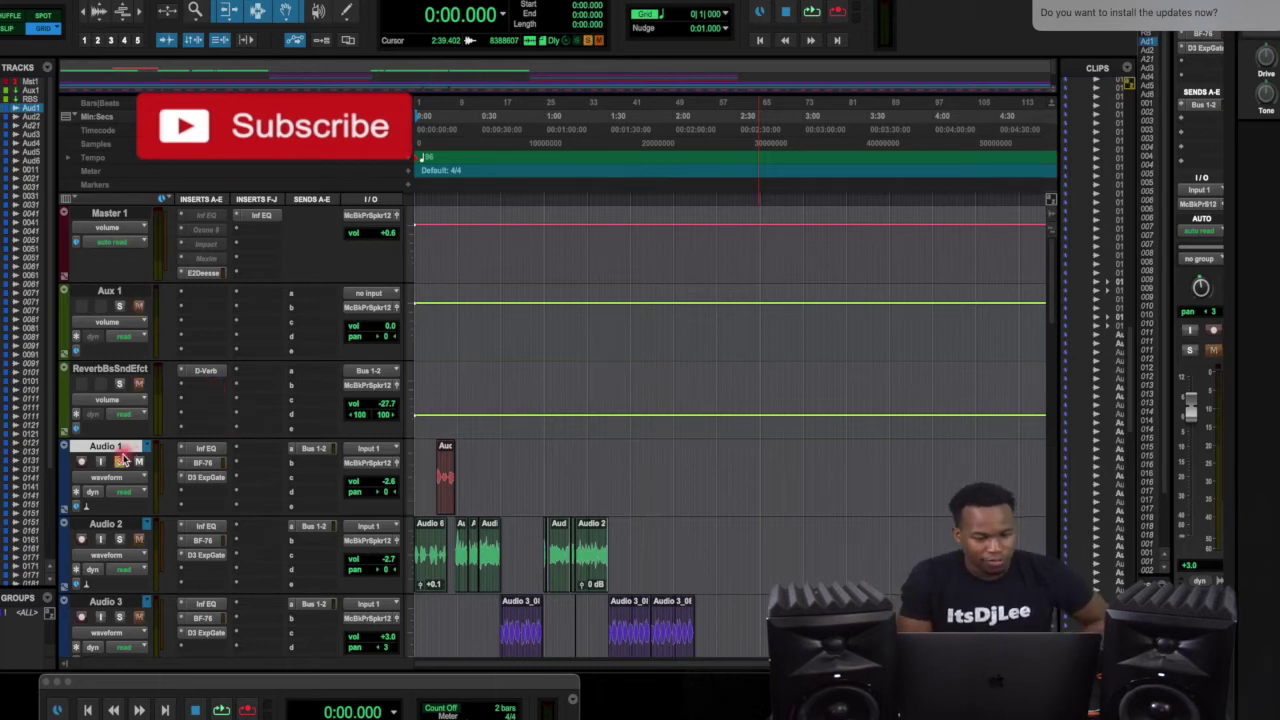
pyautogui.click(119, 539)
pyautogui.scroll(-1, 119, 539)
pyautogui.click(119, 539)
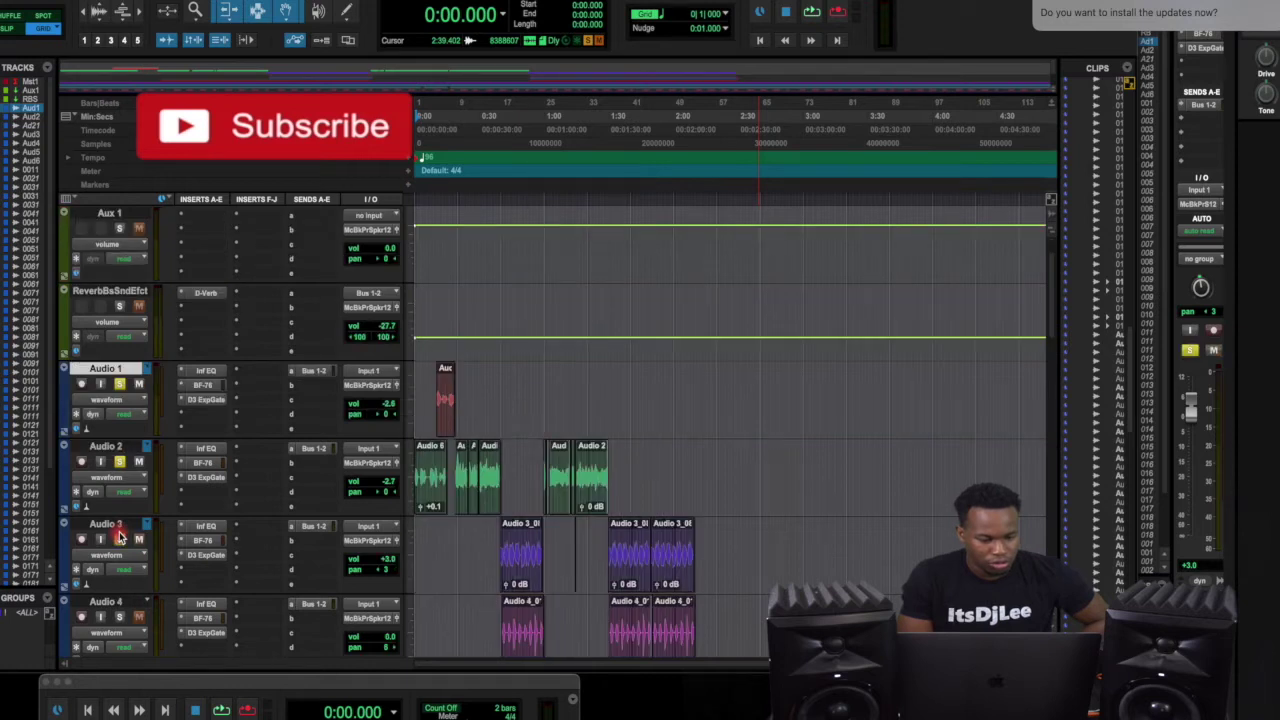
pyautogui.scroll(-1, 119, 539)
pyautogui.scroll(-1, 119, 539)
pyautogui.scroll(-2, 119, 539)
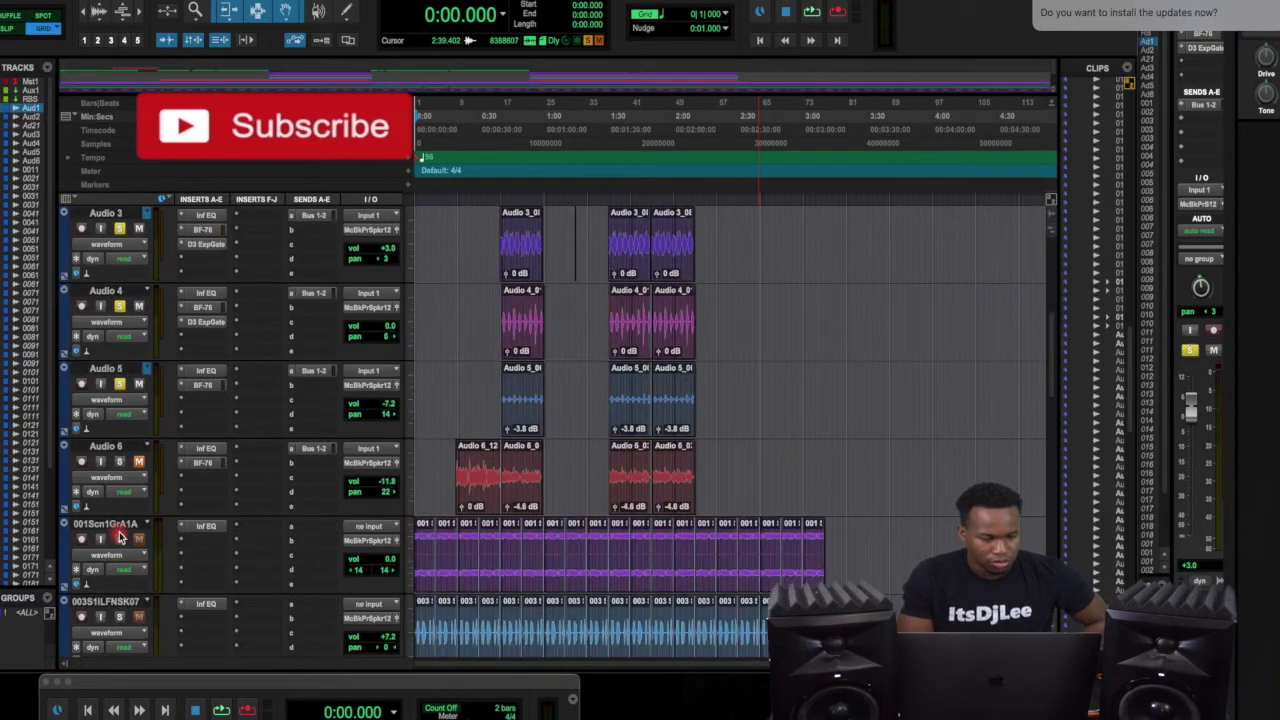
# Hide the Audio 6 track and make it inactive
pyautogui.click(131, 446)
pyautogui.rightClick(131, 446)
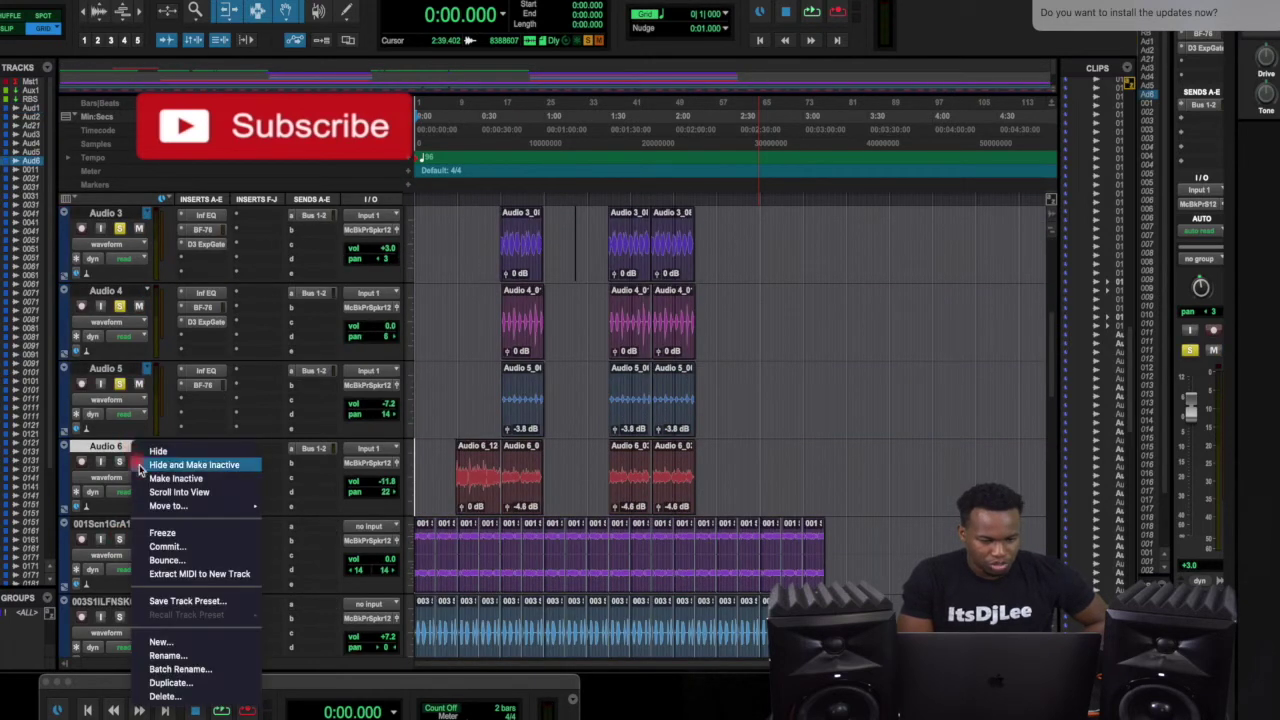
pyautogui.click(168, 466)
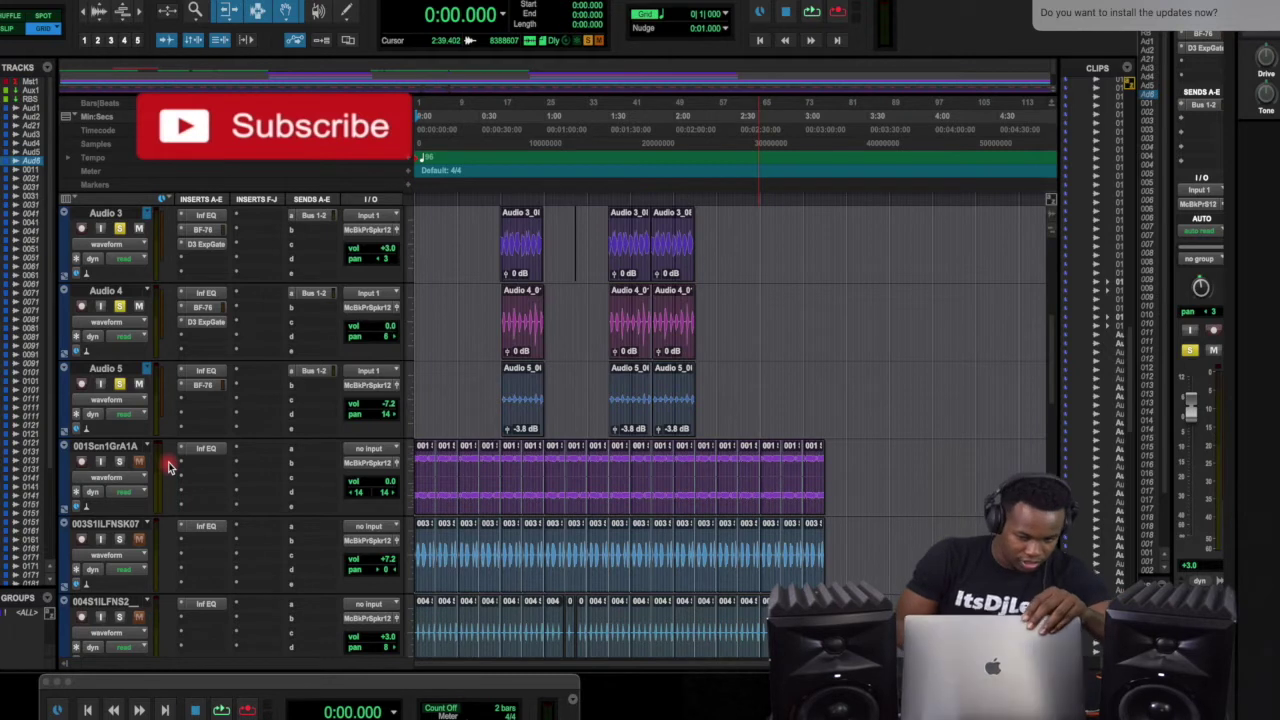
# Play the soloed vocals from the session start, stop playback and look over the soloed tracks
pyautogui.scroll(10, 170, 466)
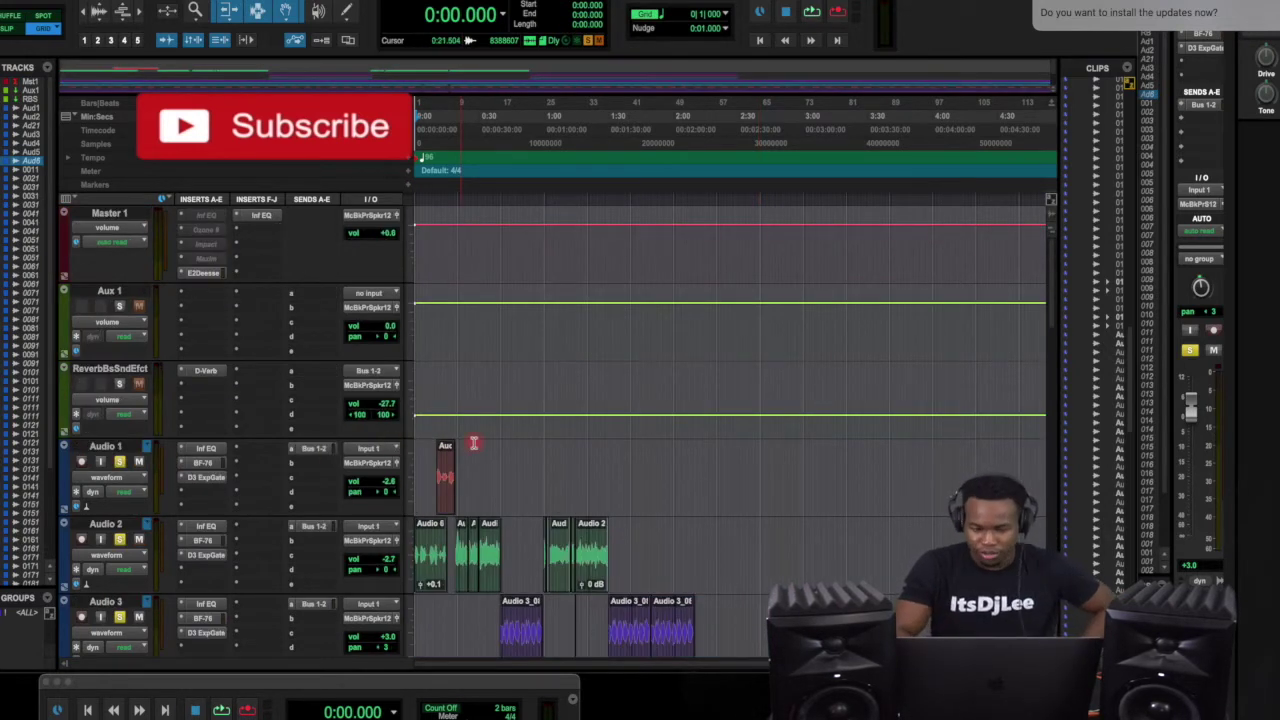
pyautogui.press('space')
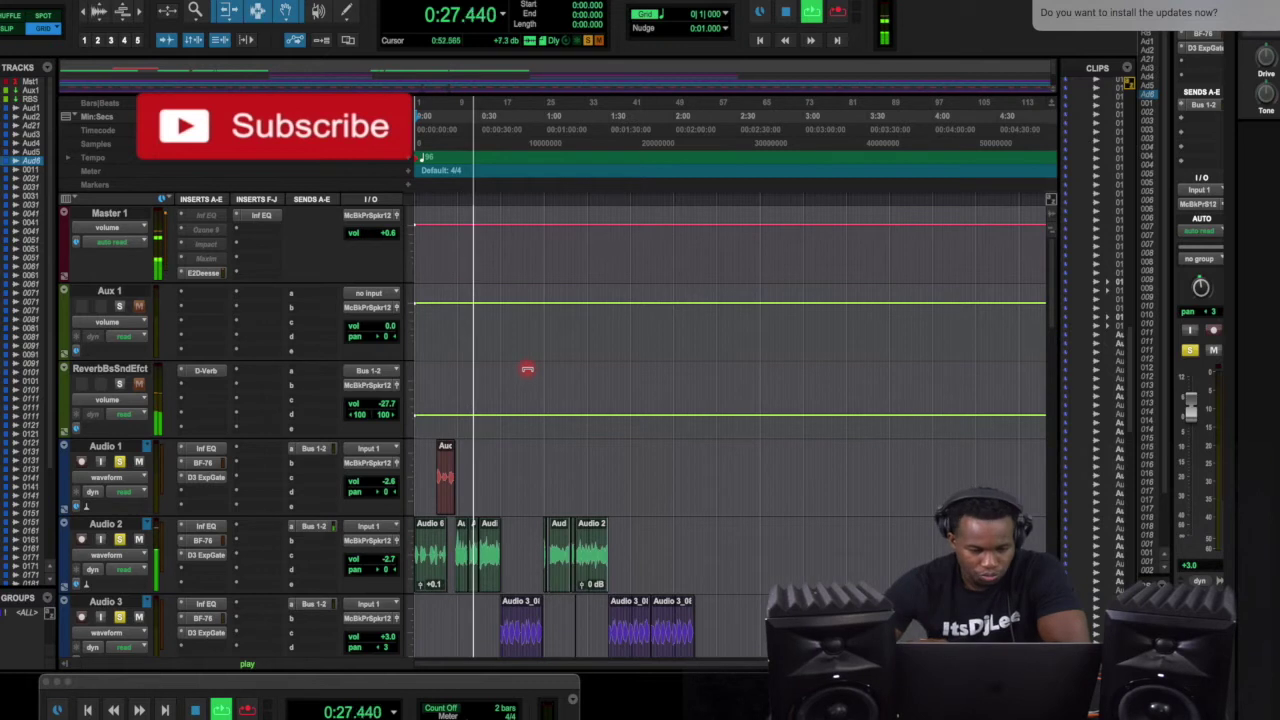
pyautogui.scroll(-1, 526, 371)
pyautogui.press('space')
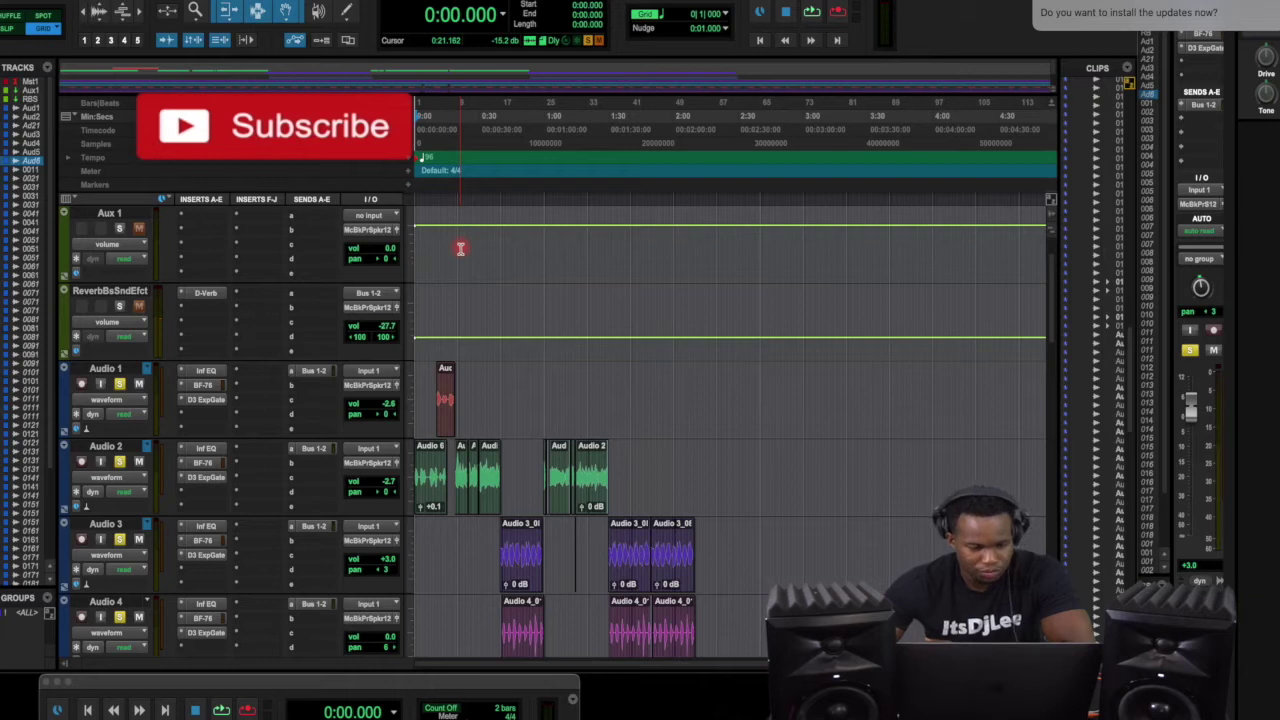
pyautogui.scroll(-2, 461, 248)
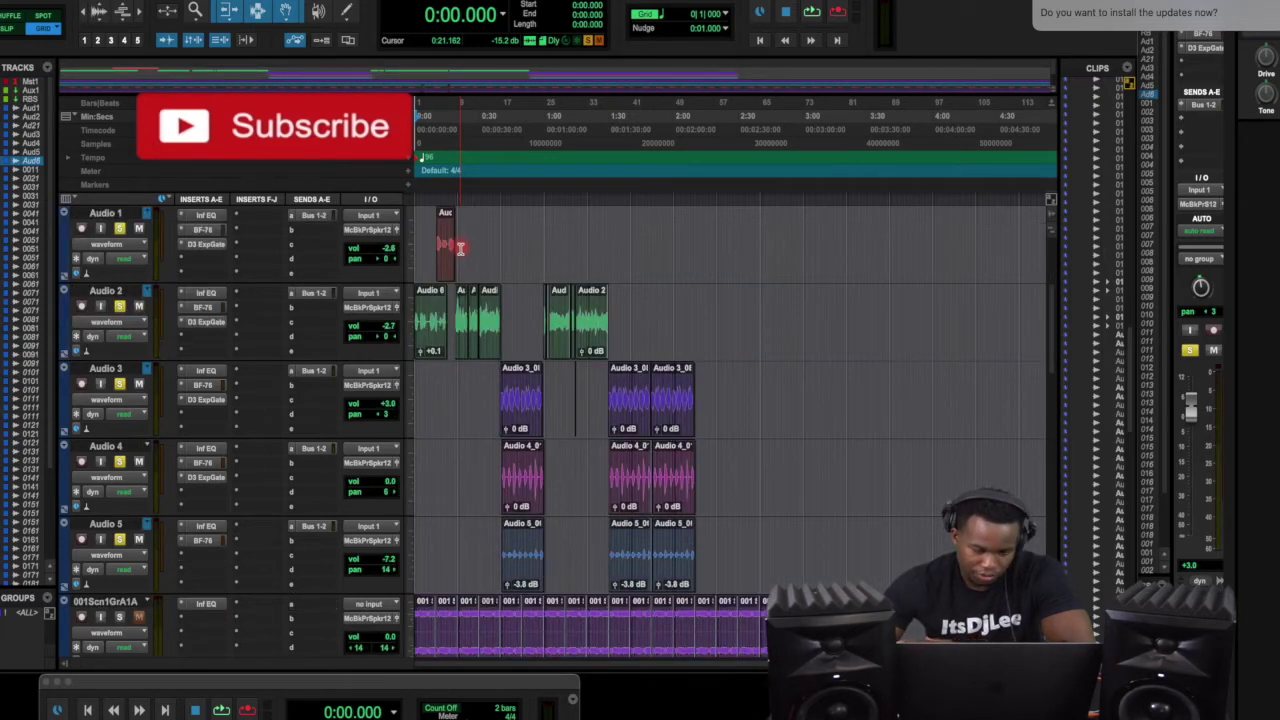
pyautogui.scroll(2, 461, 248)
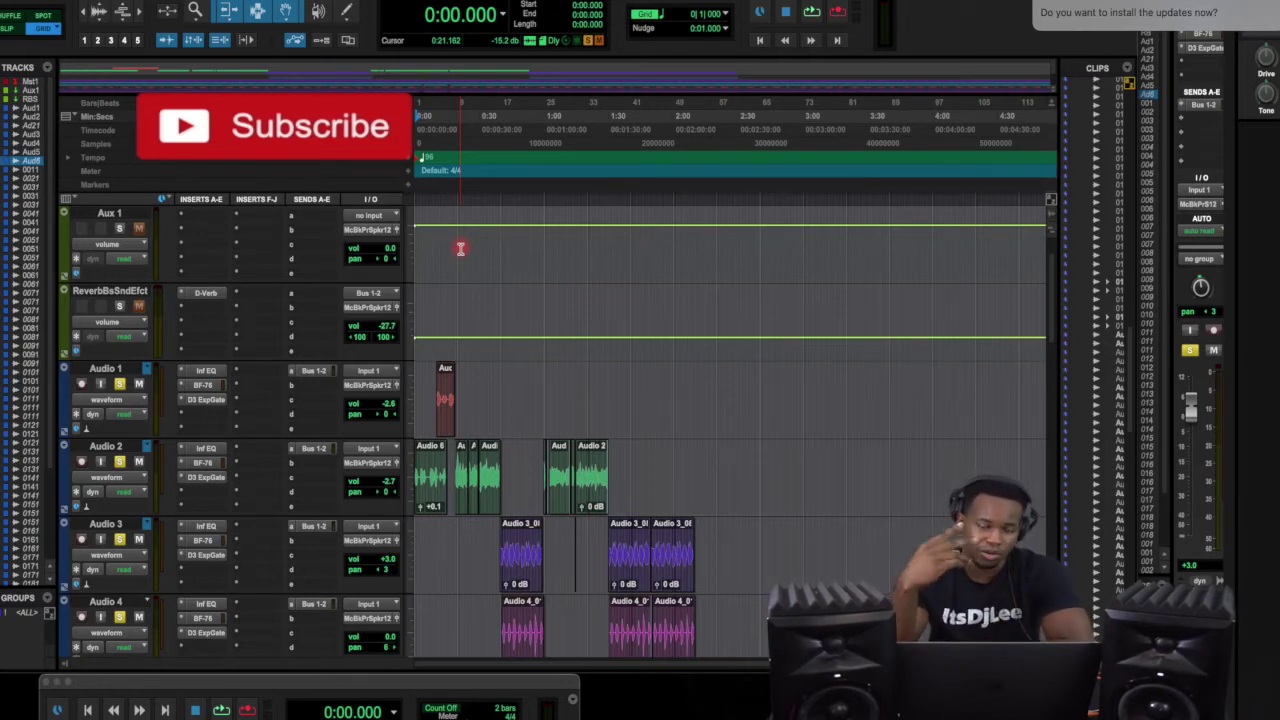
pyautogui.scroll(2, 247, 364)
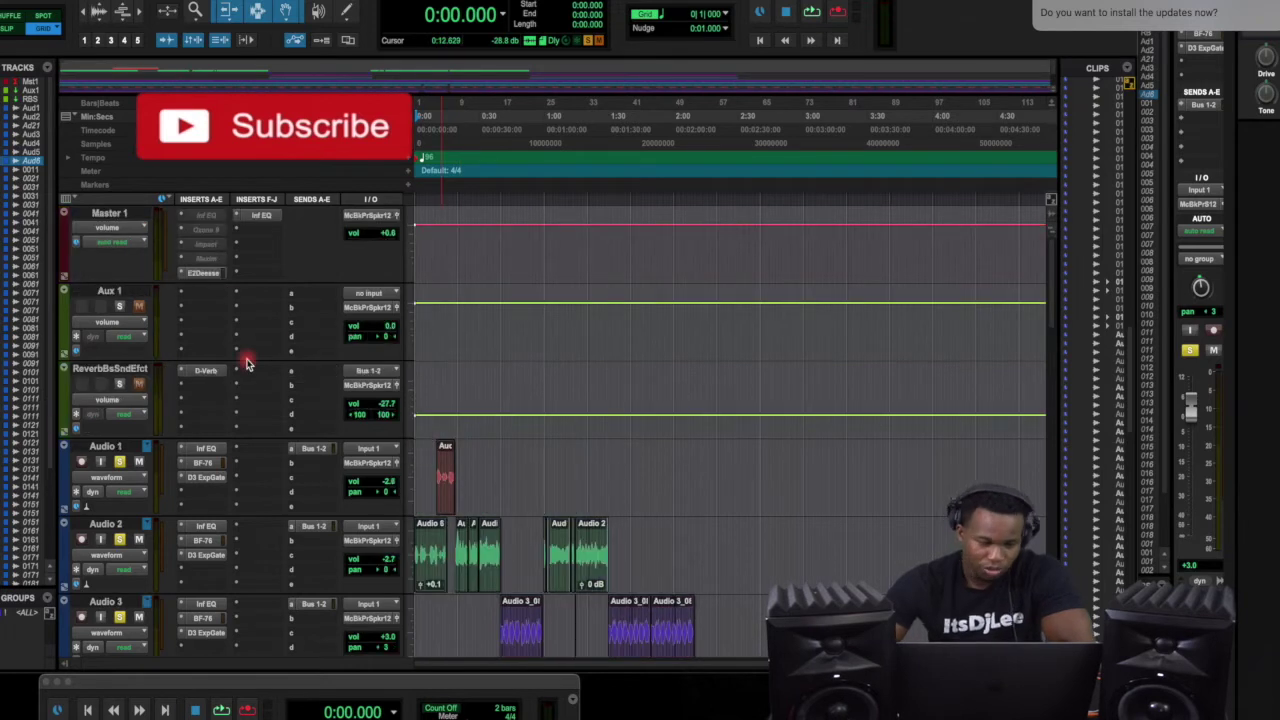
pyautogui.scroll(-3, 247, 364)
pyautogui.scroll(3, 243, 360)
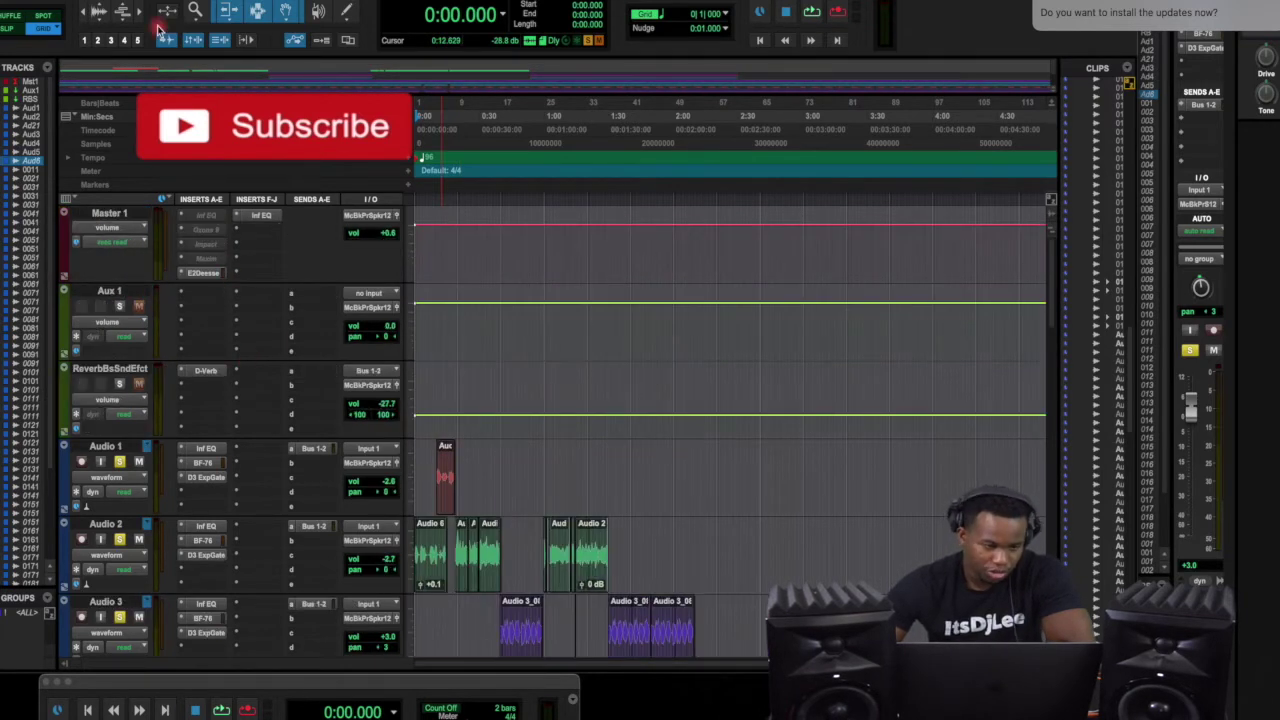
# Open the Bounce Mix settings and turn on Import After Bounce
pyautogui.click(82, 0)
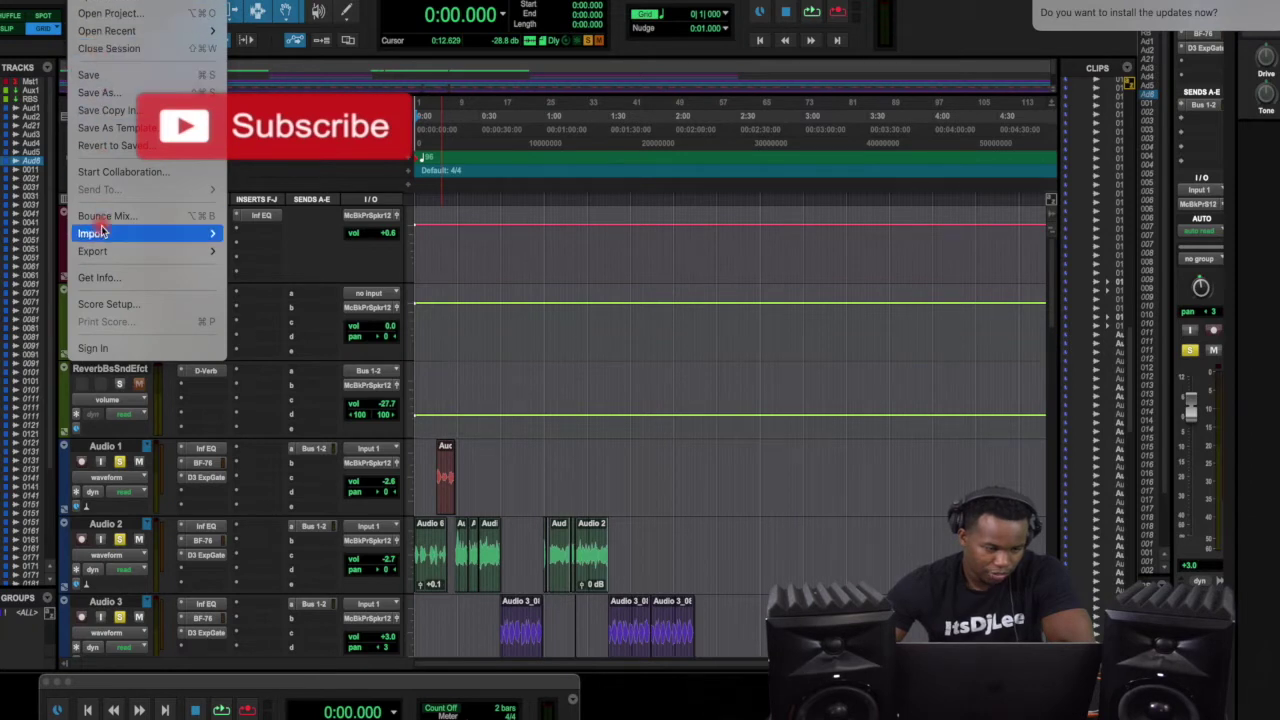
pyautogui.moveTo(111, 250)
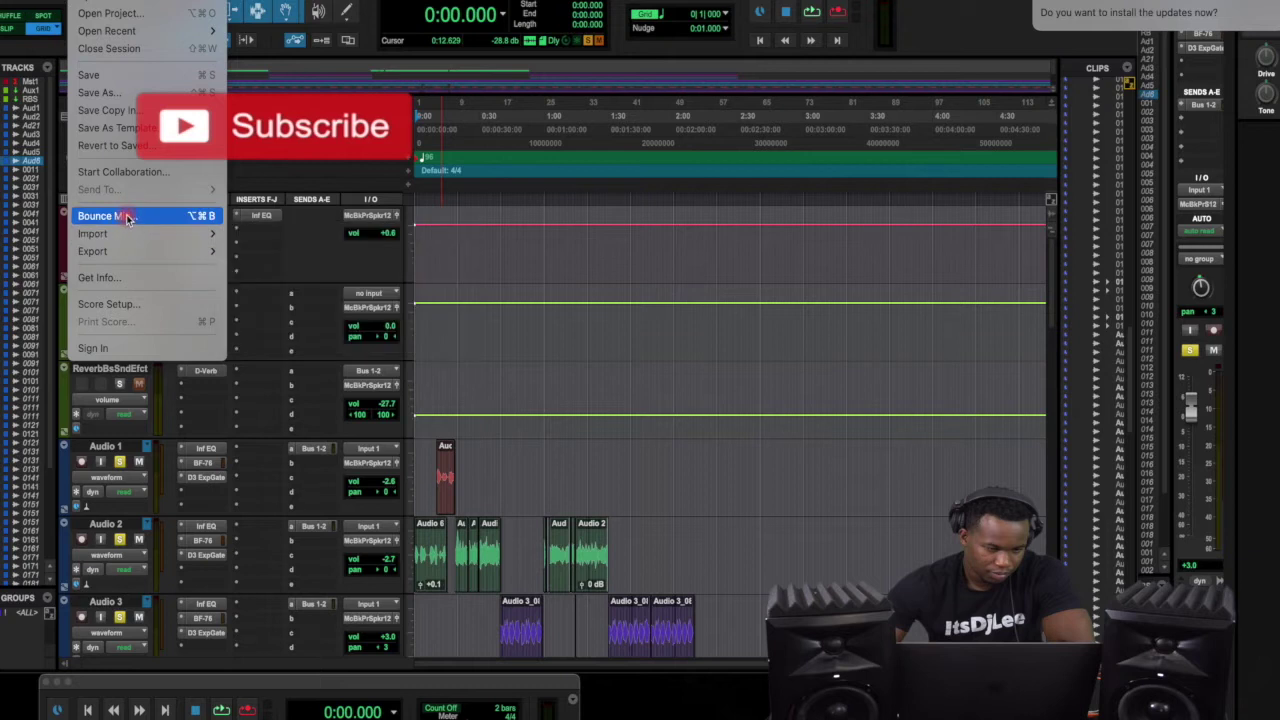
pyautogui.click(127, 218)
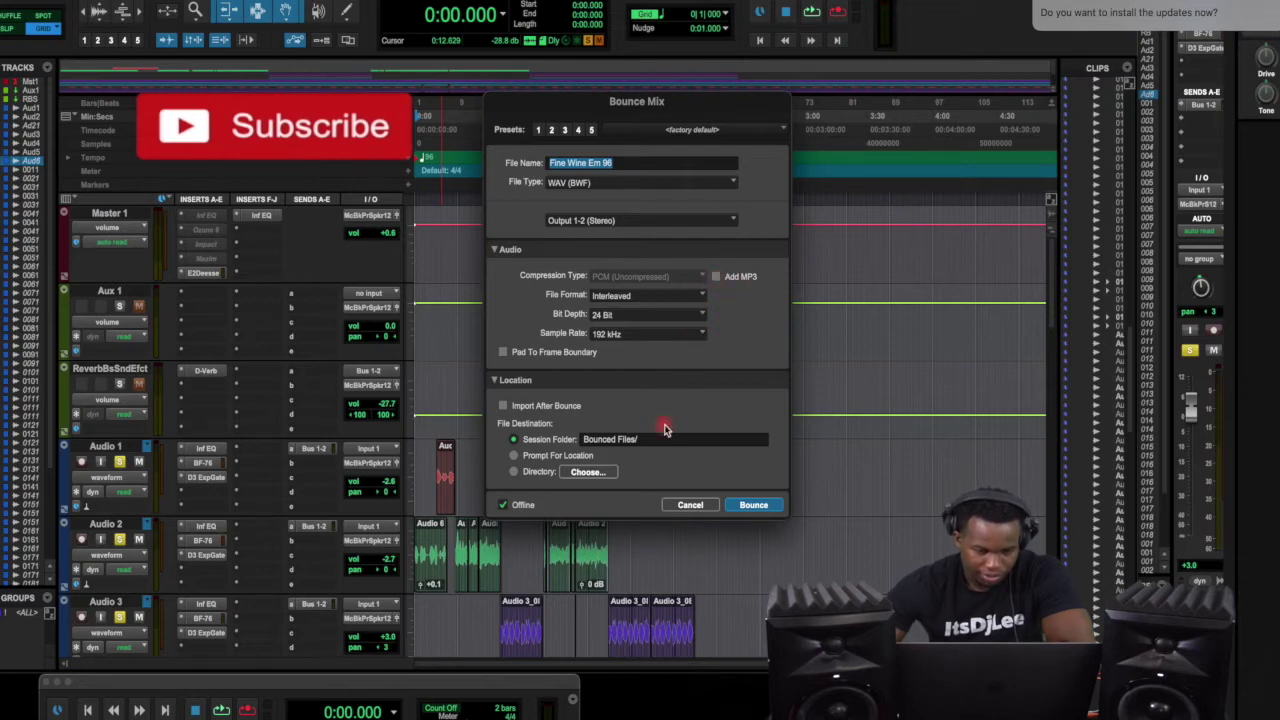
pyautogui.click(634, 314)
pyautogui.click(737, 331)
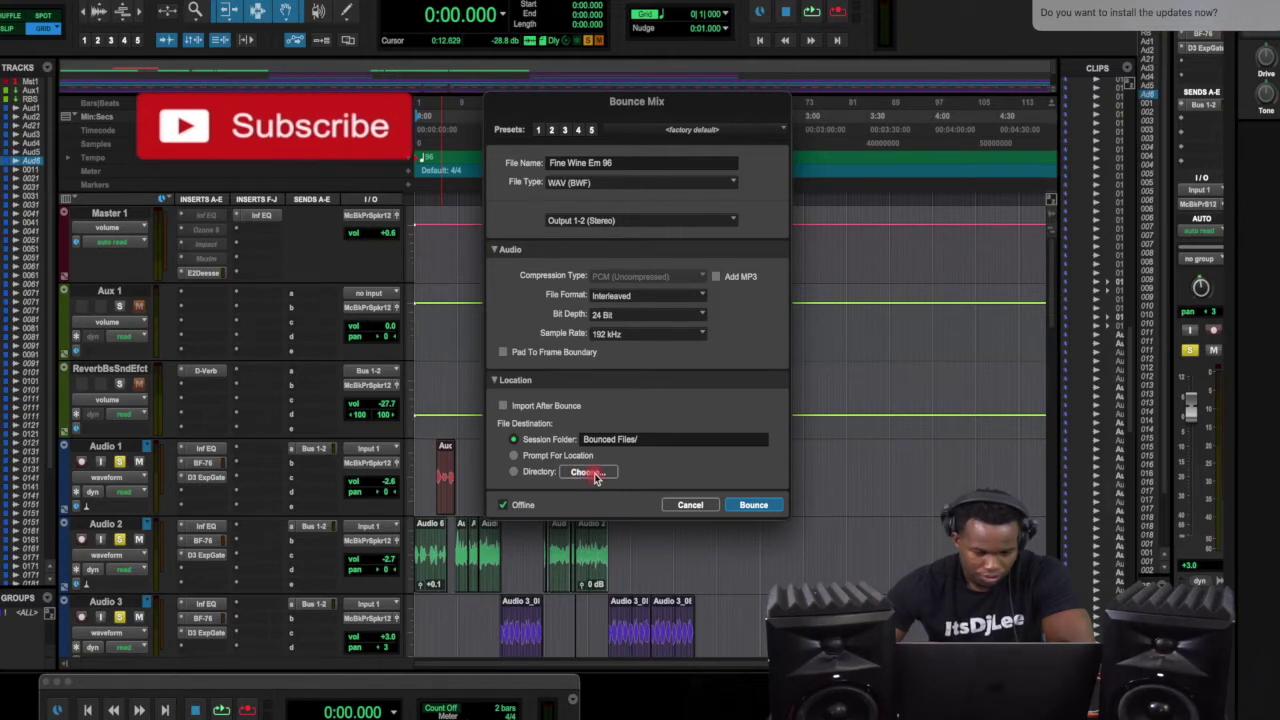
pyautogui.click(508, 407)
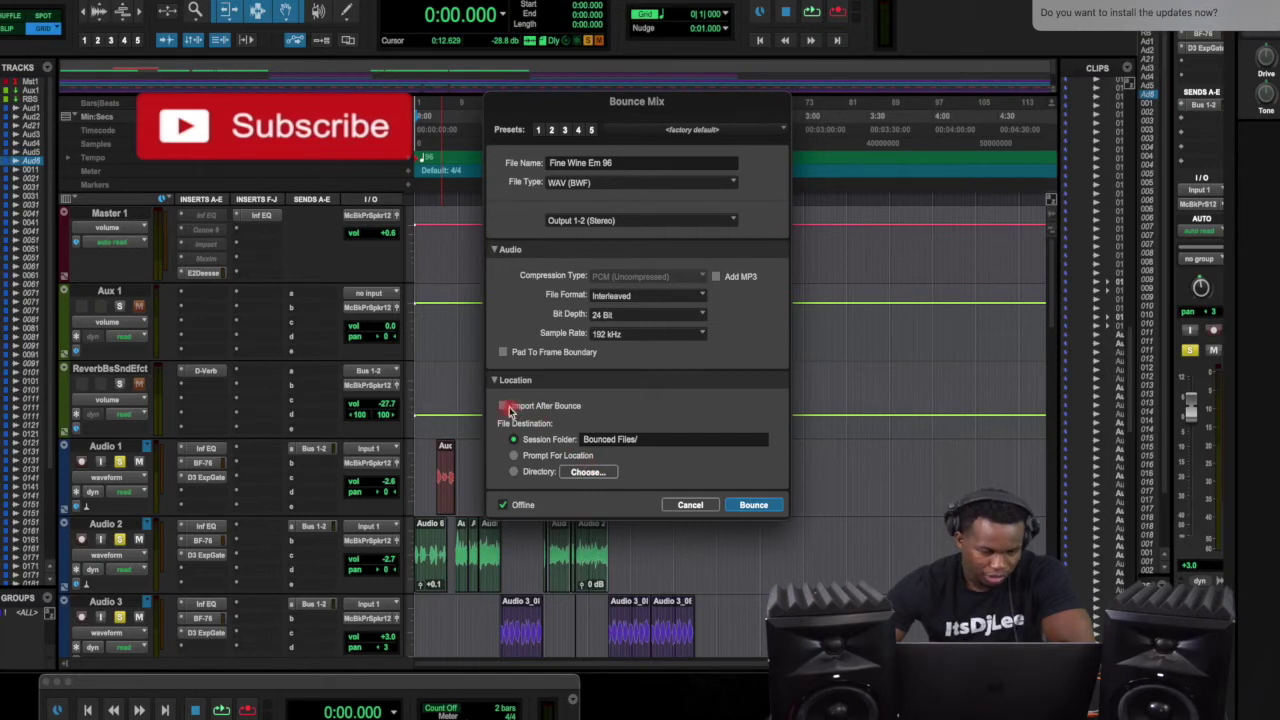
pyautogui.click(683, 472)
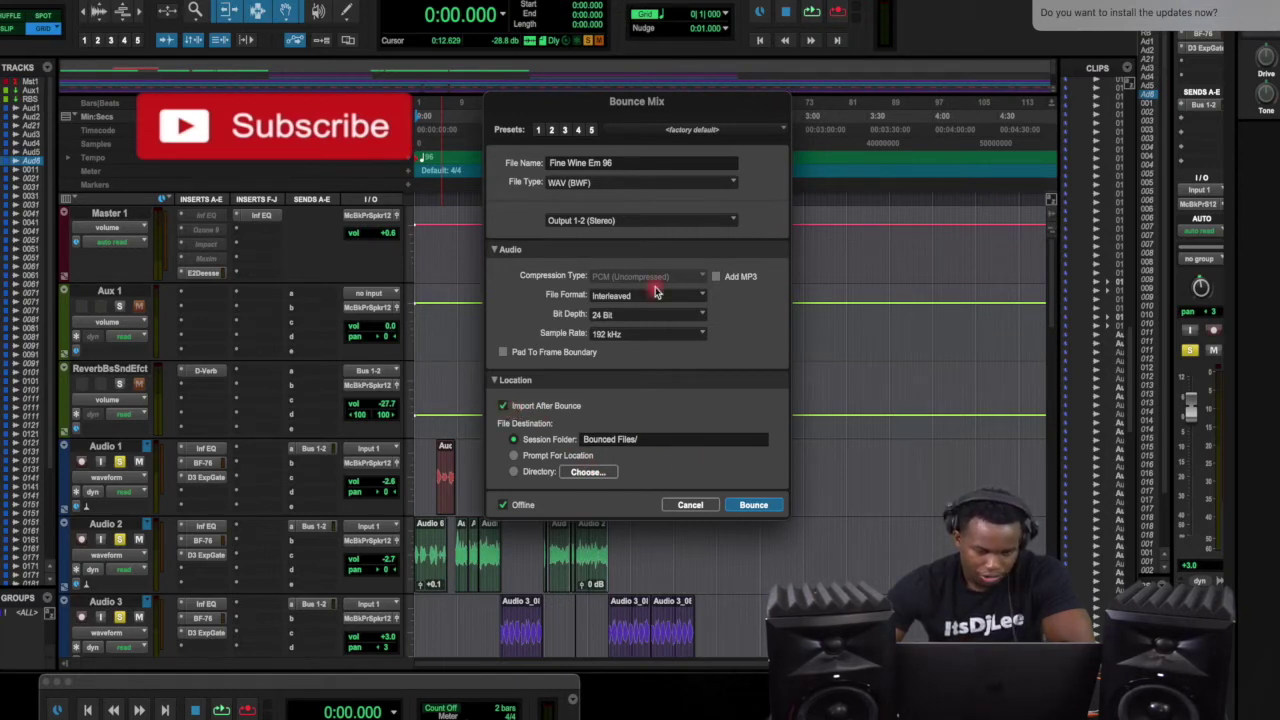
# Name the bounce file Fine Wine (Acapella) and confirm the bounce
pyautogui.doubleClick(628, 164)
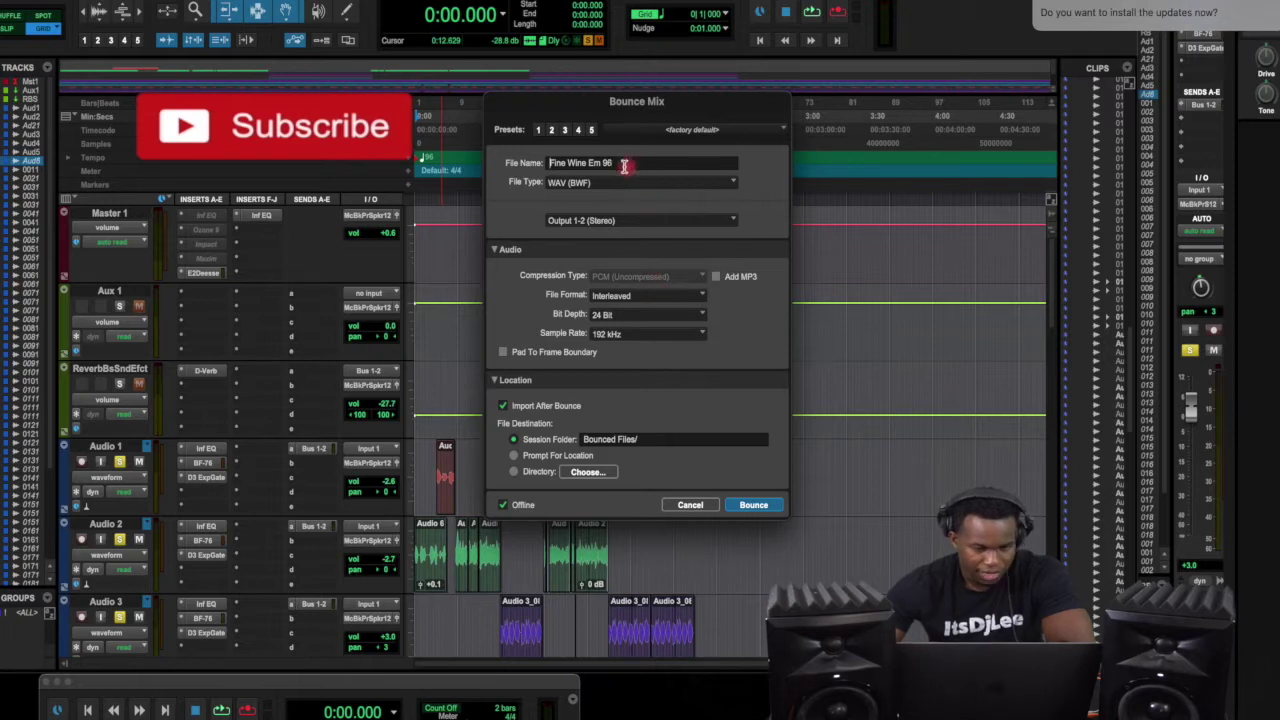
pyautogui.moveTo(588, 165); pyautogui.dragTo(634, 166)
pyautogui.press('BackSpace')
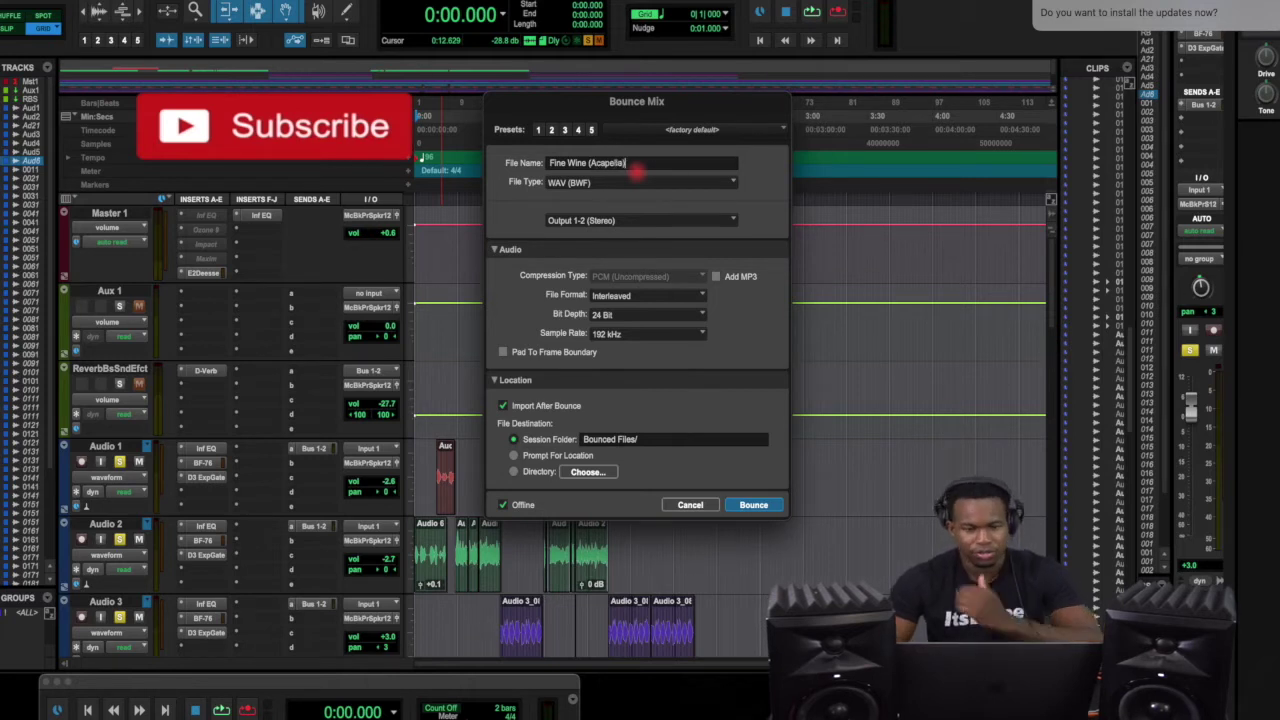
pyautogui.press('Return')
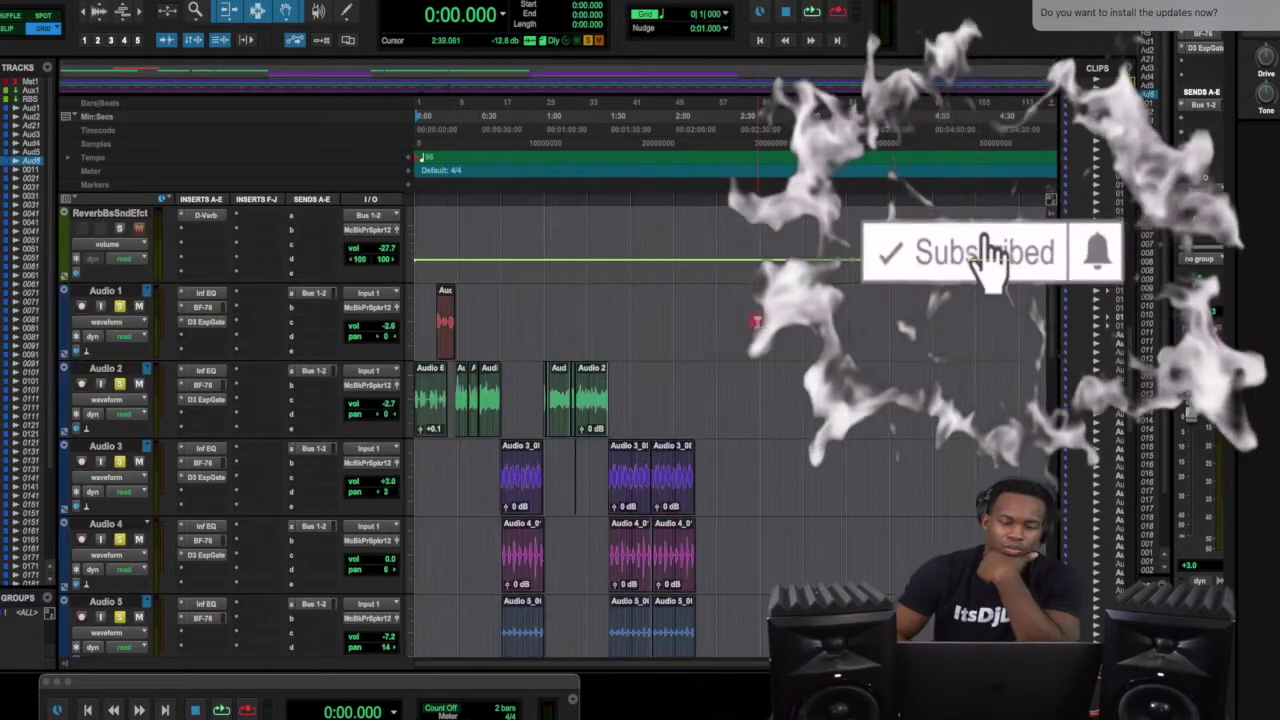
# Select the timeline range on Audio 4 from the session start to 2:30.000
pyautogui.scroll(-3, 757, 322)
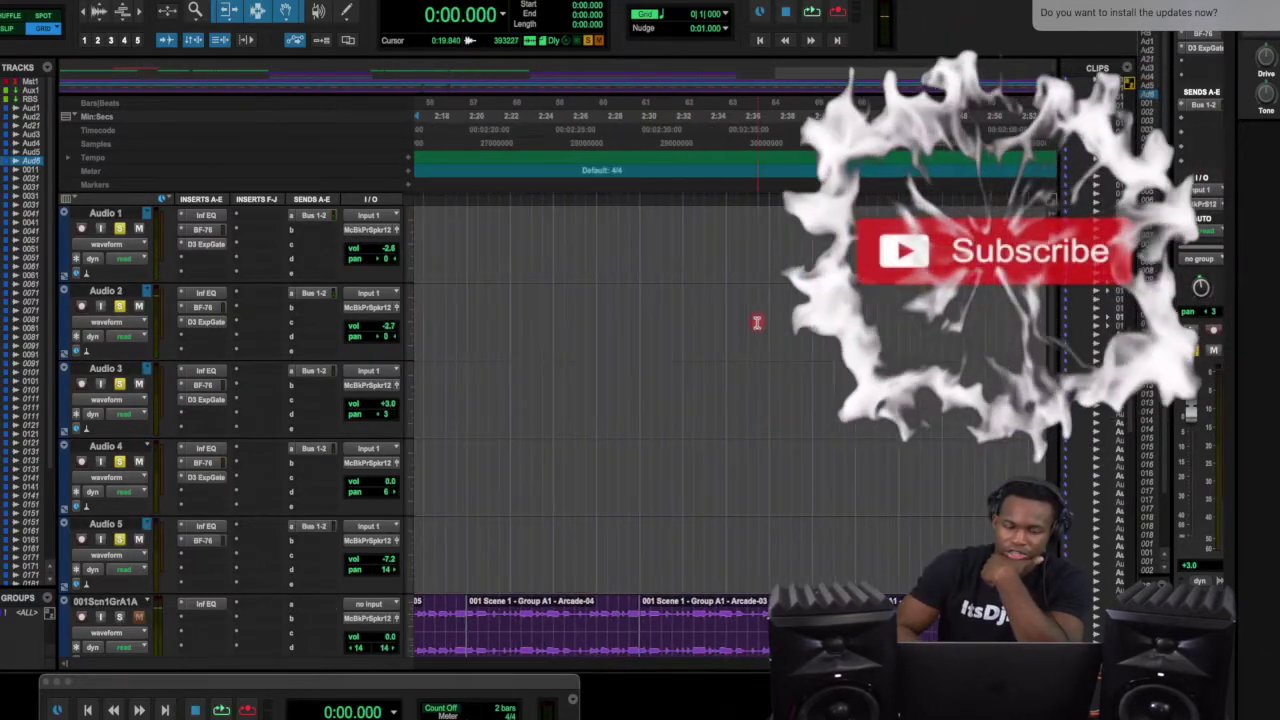
pyautogui.hscroll(-3, 757, 322)
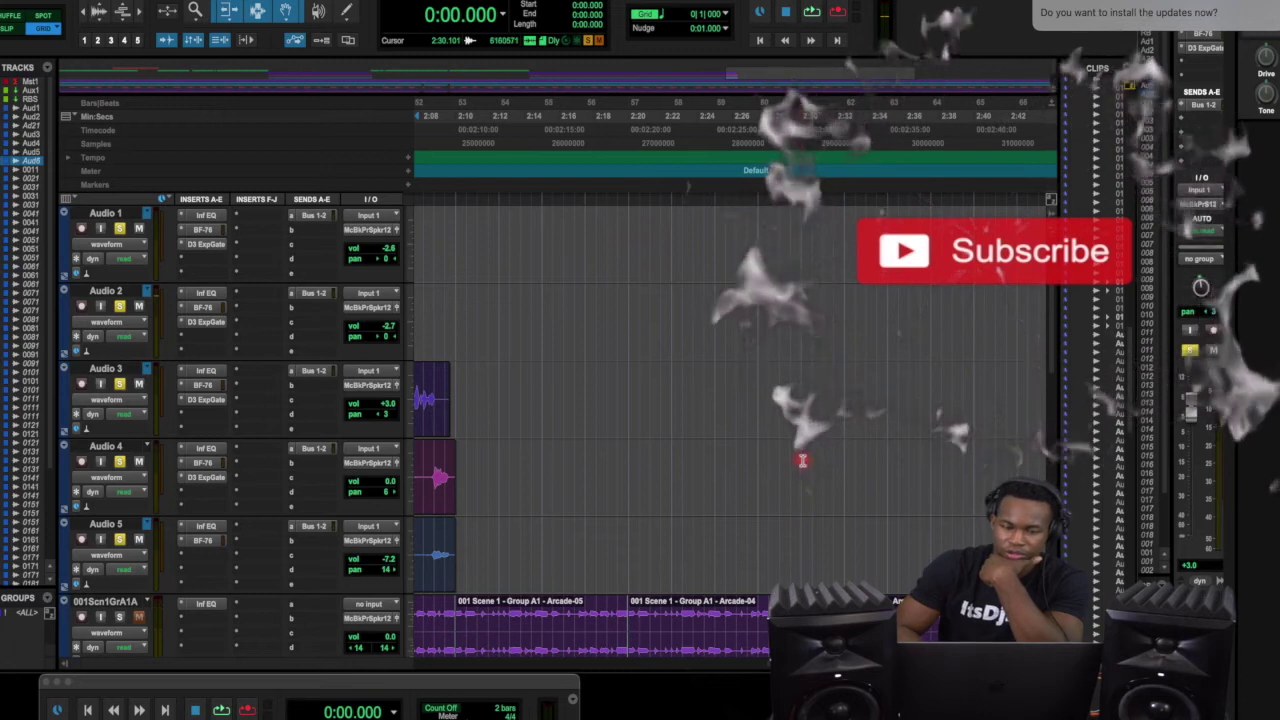
pyautogui.moveTo(802, 462); pyautogui.dragTo(606, 471)
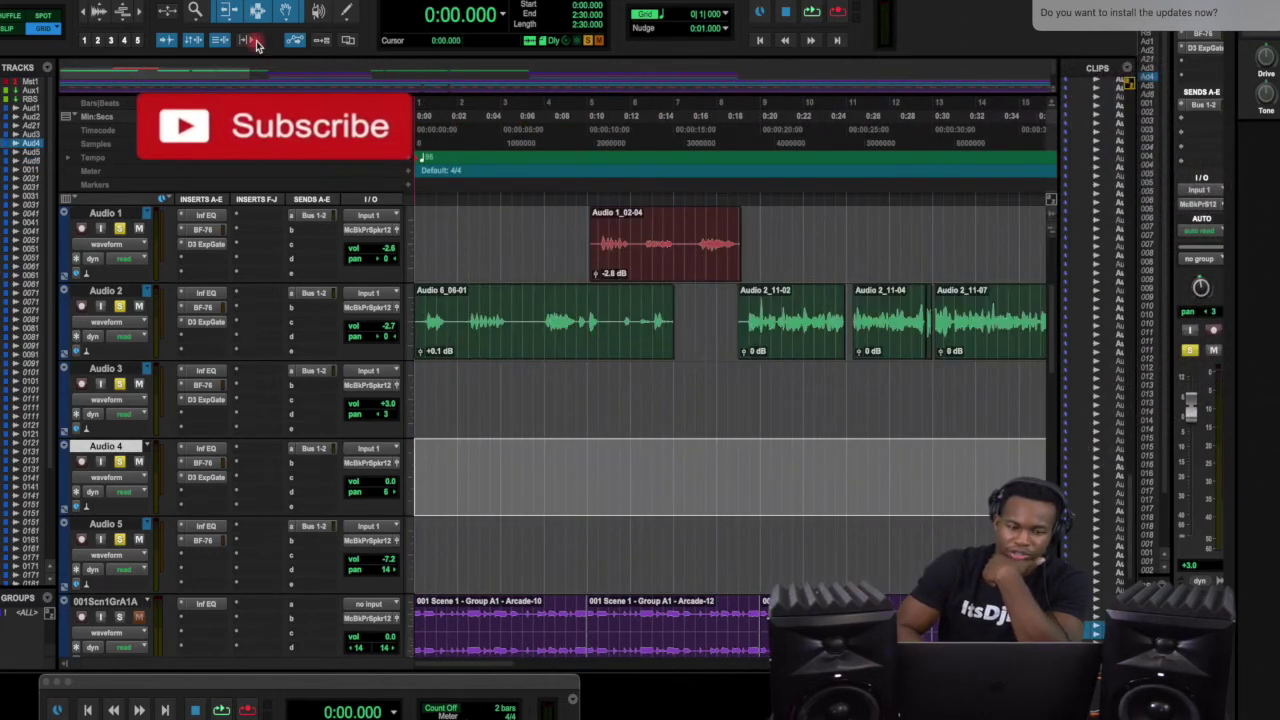
pyautogui.press('super+bracketleft')
pyautogui.press('super+bracketleft')
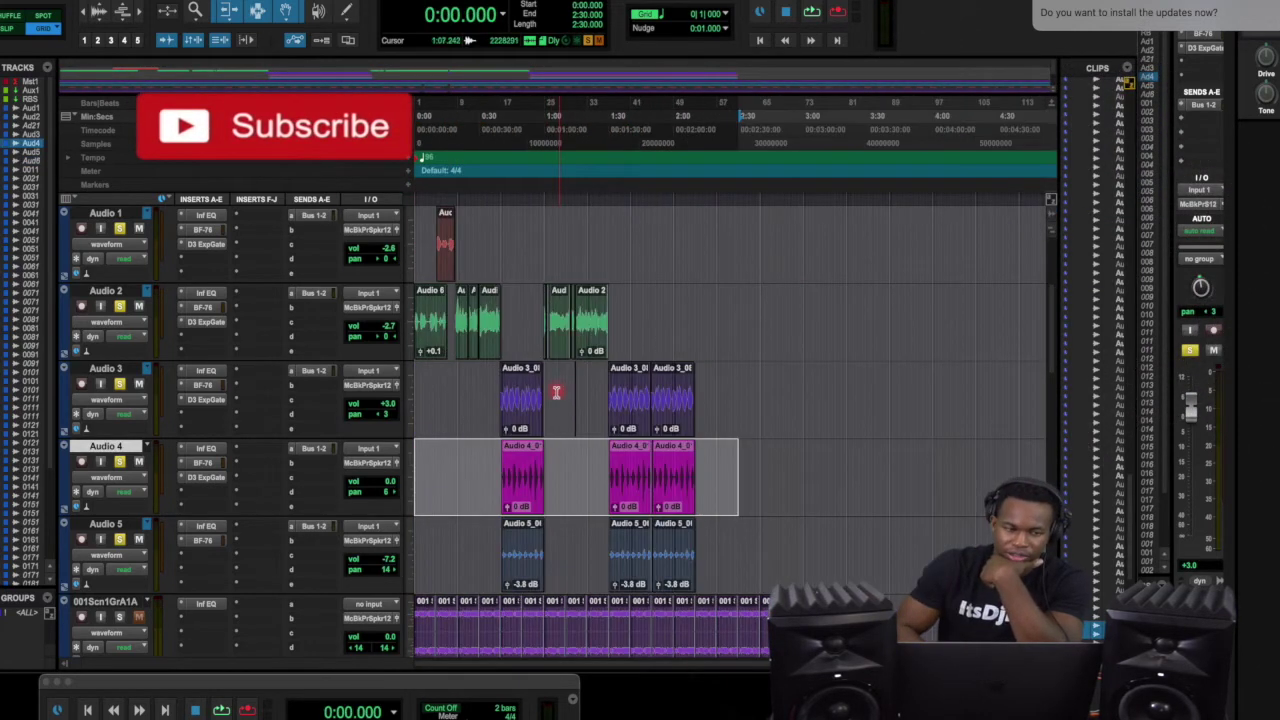
# Bounce the selected range offline as the WAV file Fine Wine (Acapella) with Import After Bounce on
pyautogui.click(90, 0)
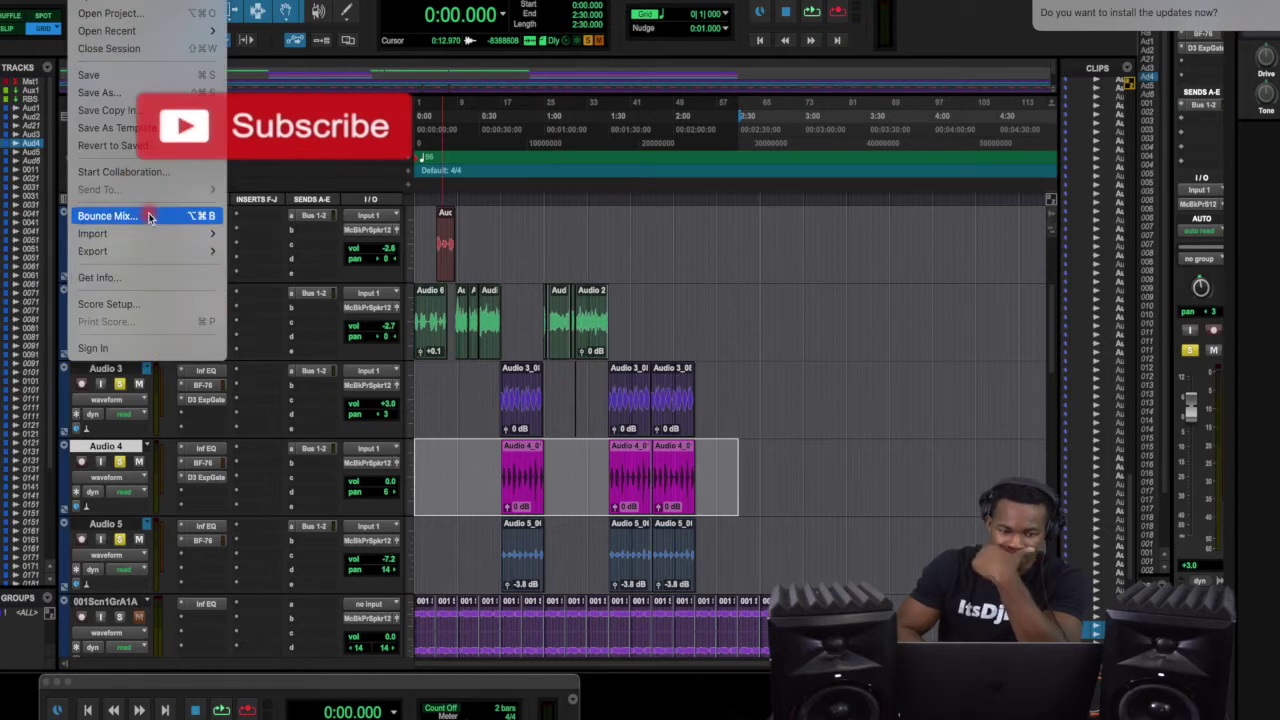
pyautogui.click(148, 216)
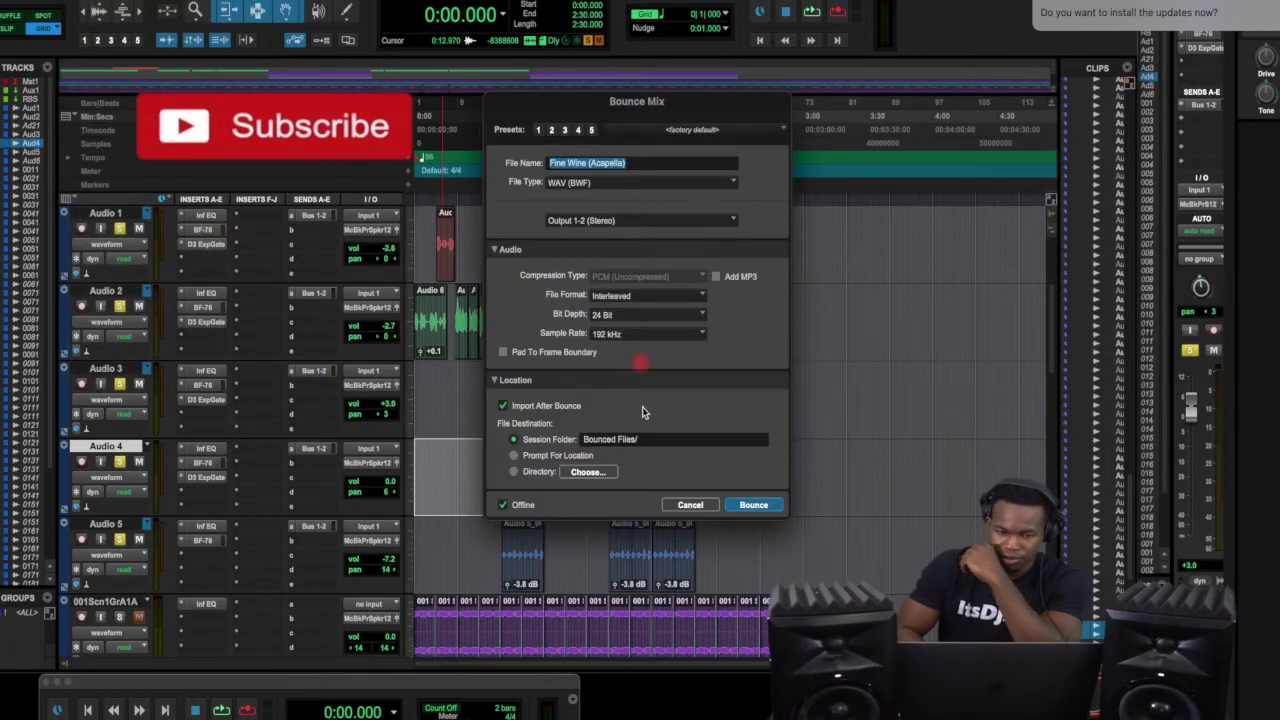
pyautogui.click(762, 510)
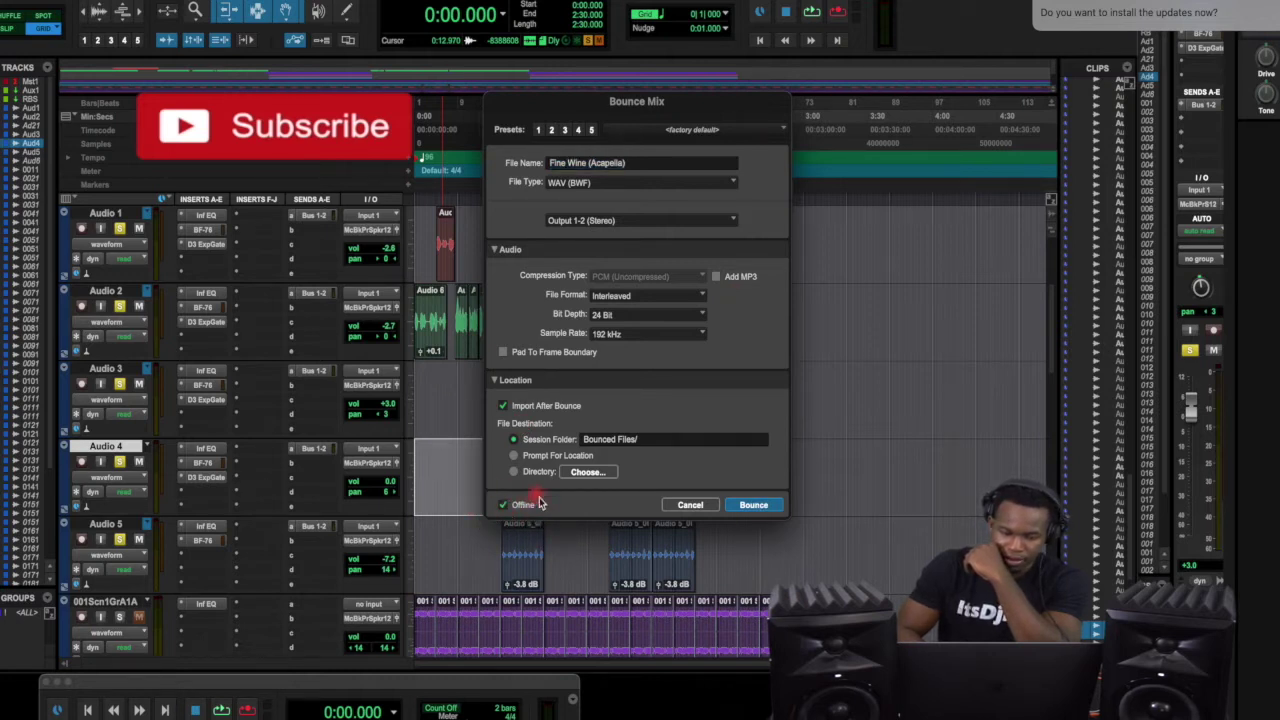
pyautogui.click(472, 490)
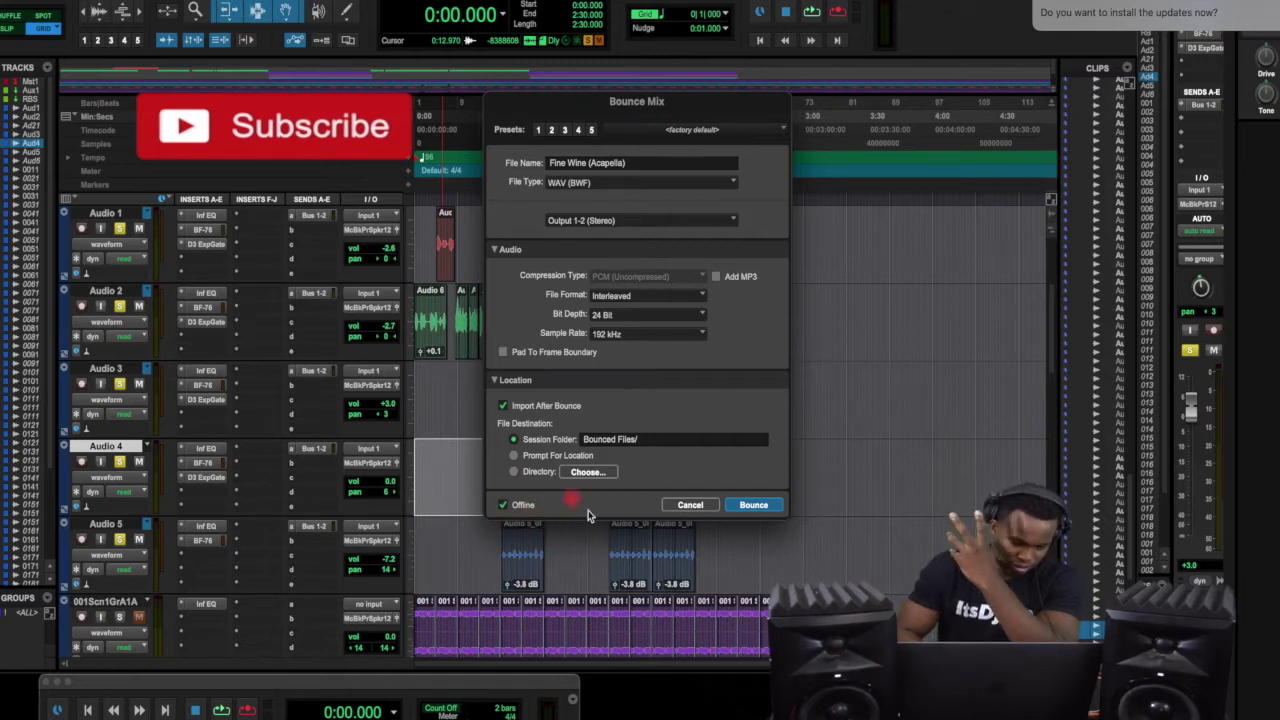
pyautogui.click(763, 508)
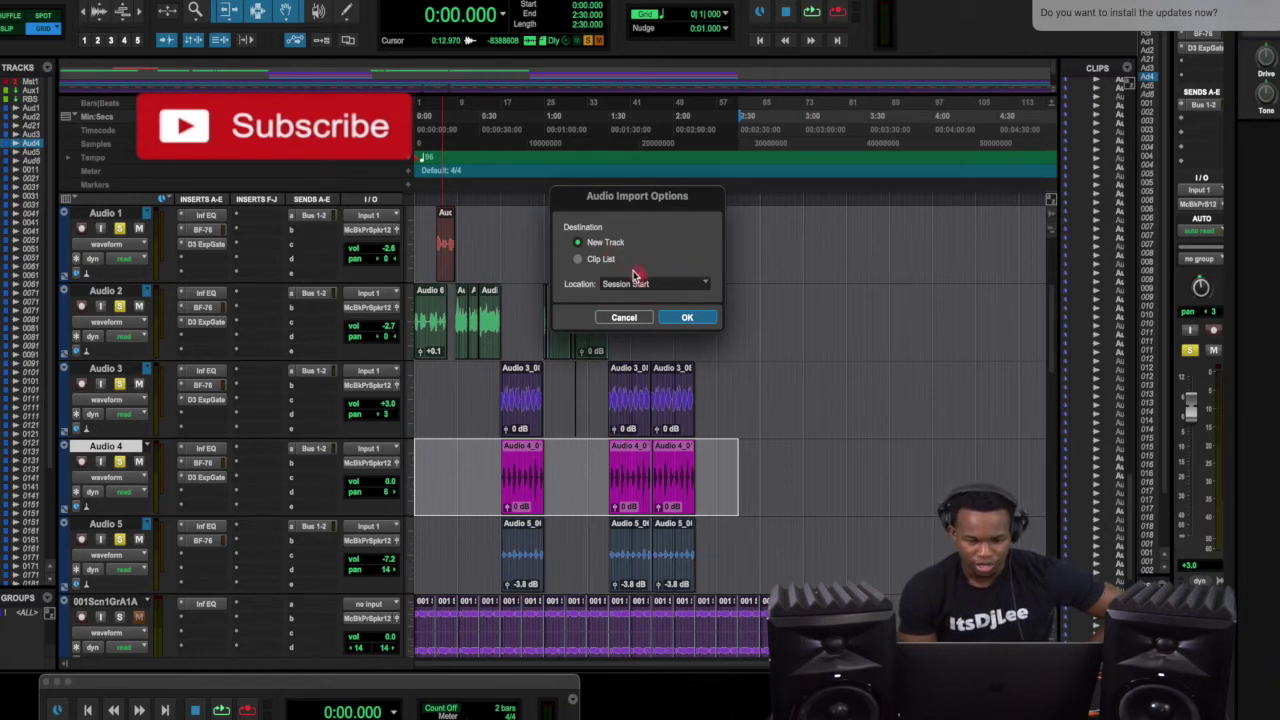
# Import the bounced acapella onto a new track at Session Start
pyautogui.click(639, 287)
pyautogui.click(639, 289)
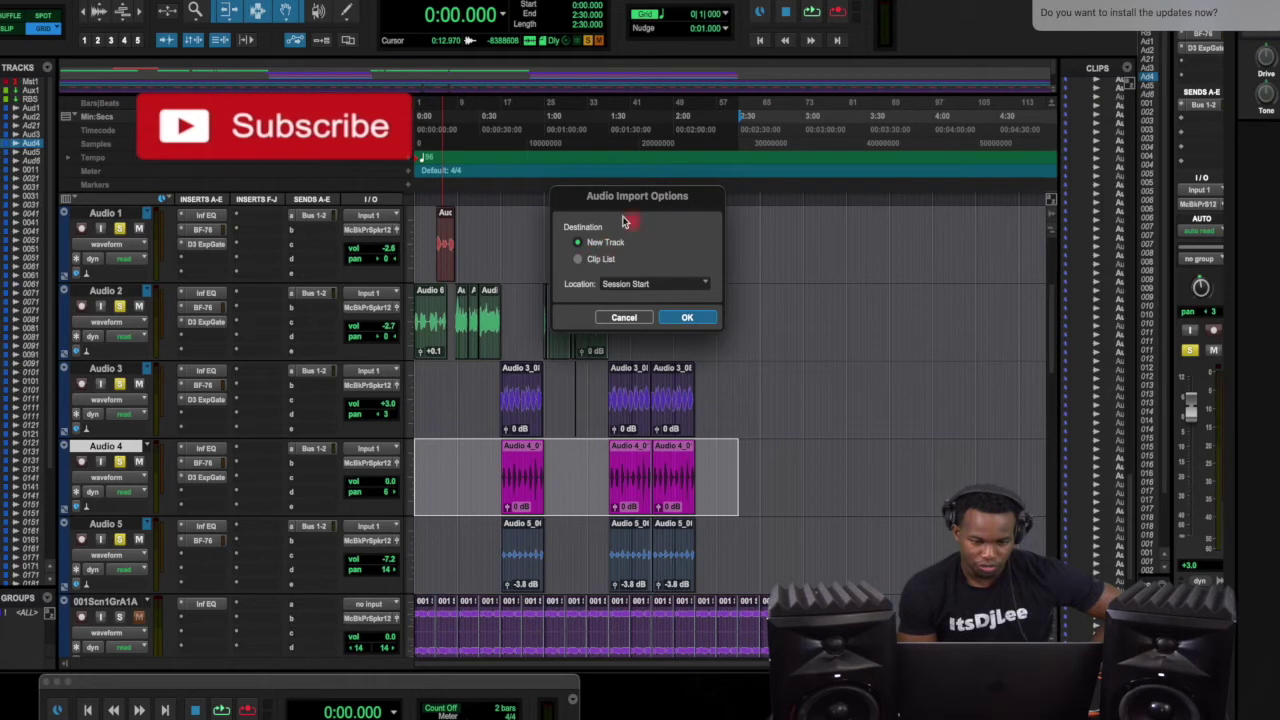
pyautogui.click(636, 285)
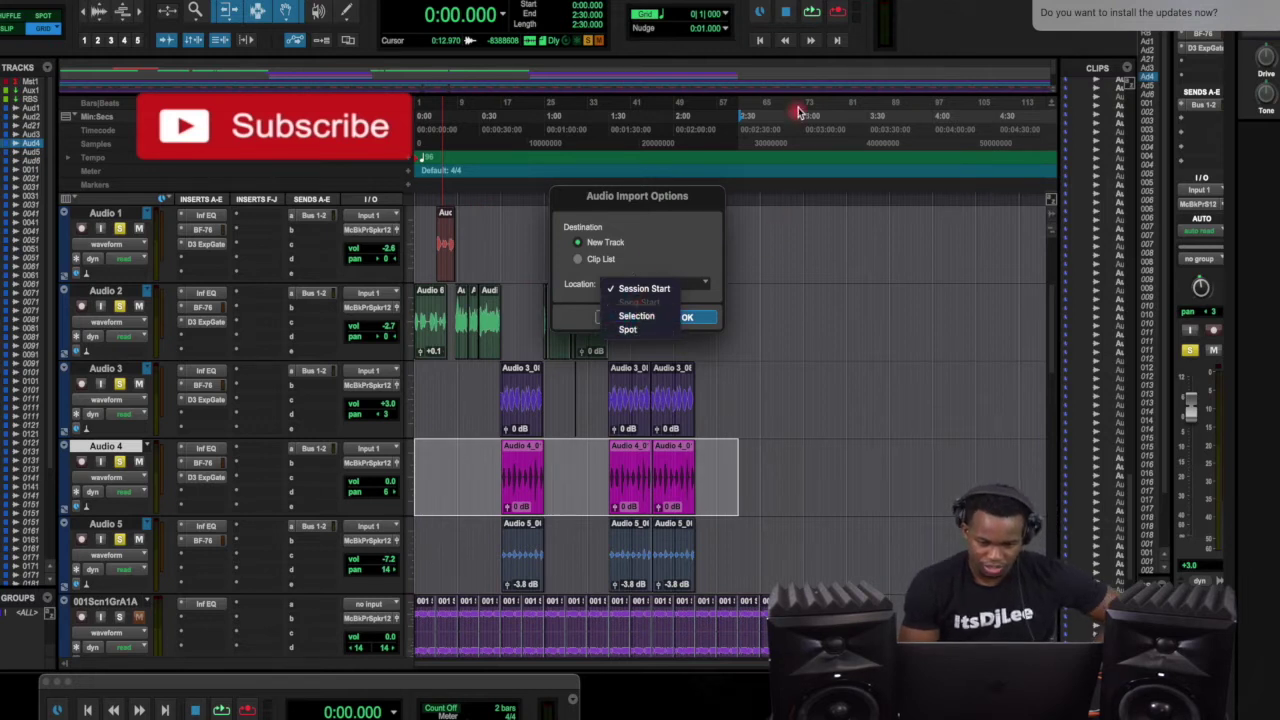
pyautogui.click(700, 325)
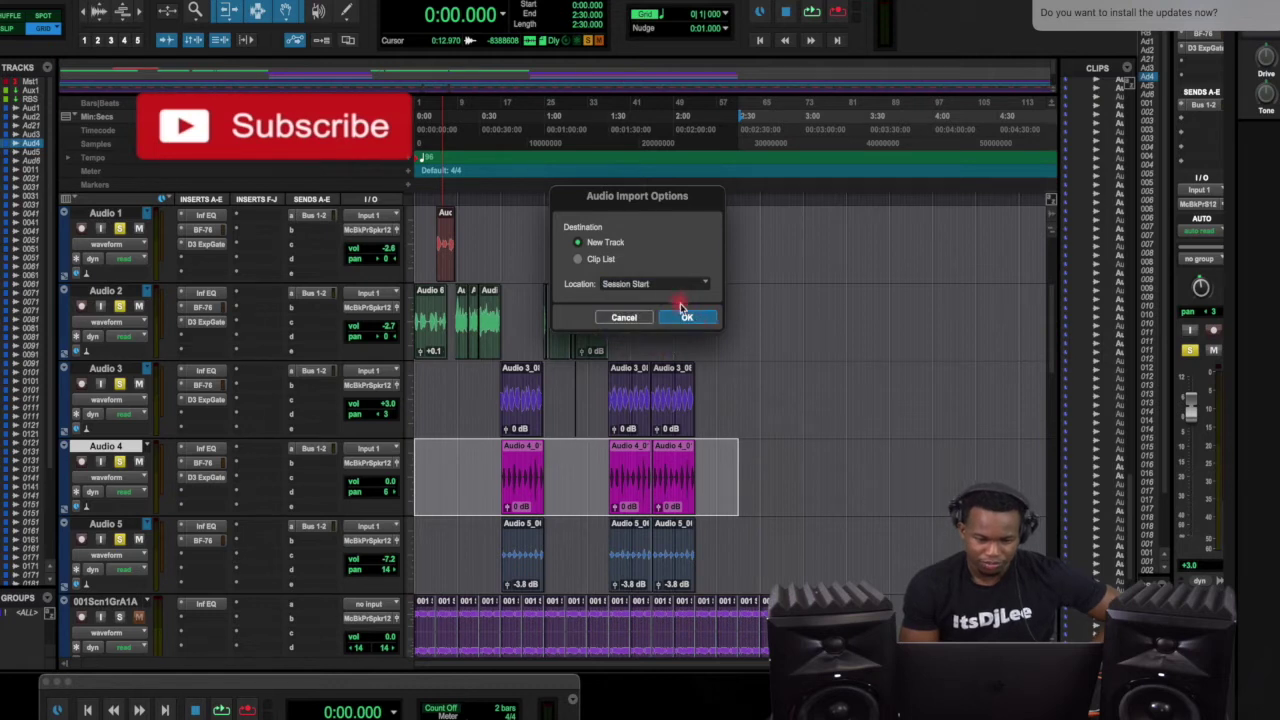
pyautogui.click(688, 318)
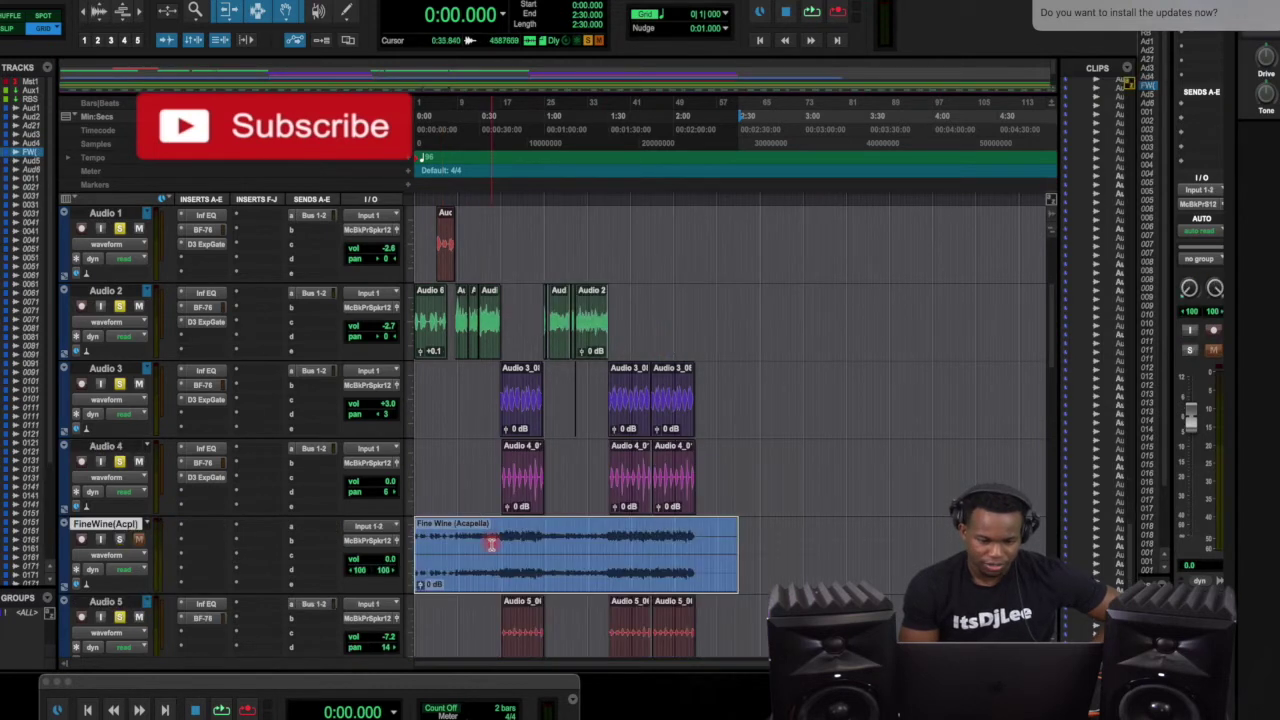
# Move the acapella track directly below Master 1 and solo it in place of the individual vocal tracks
pyautogui.moveTo(115, 525); pyautogui.dragTo(80, 286)
pyautogui.scroll(-3, 80, 290)
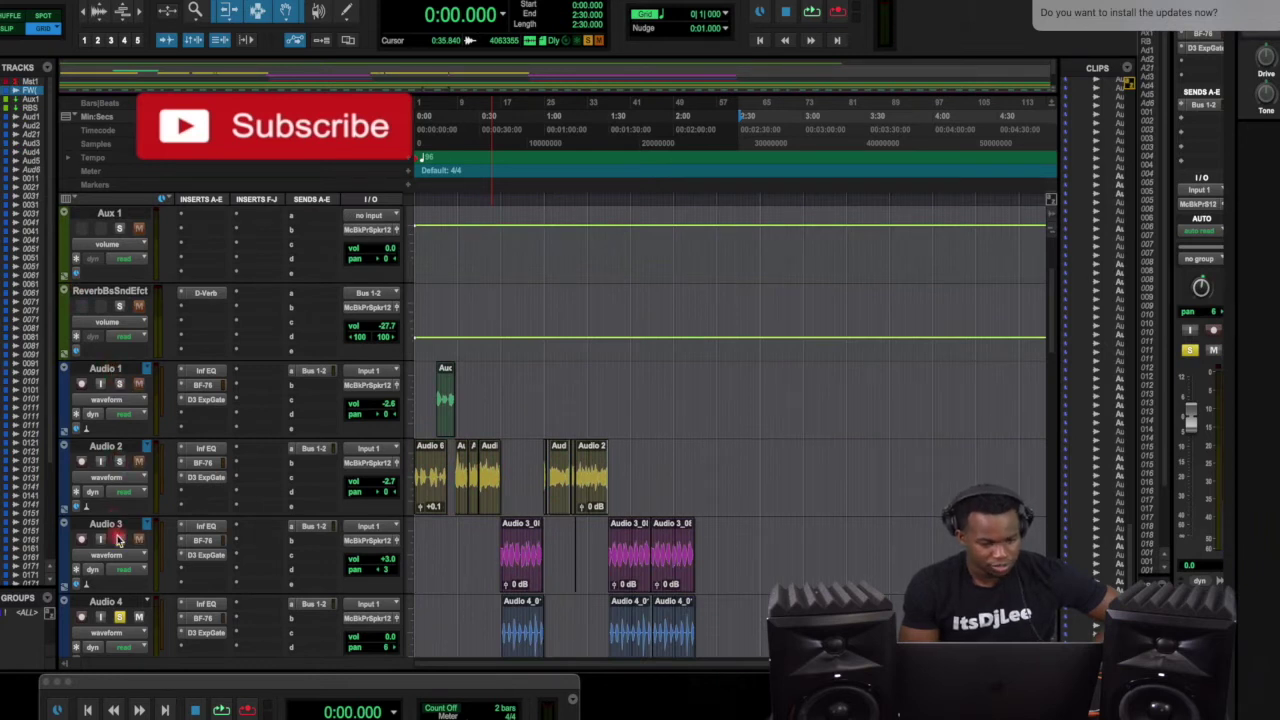
pyautogui.scroll(-3, 118, 539)
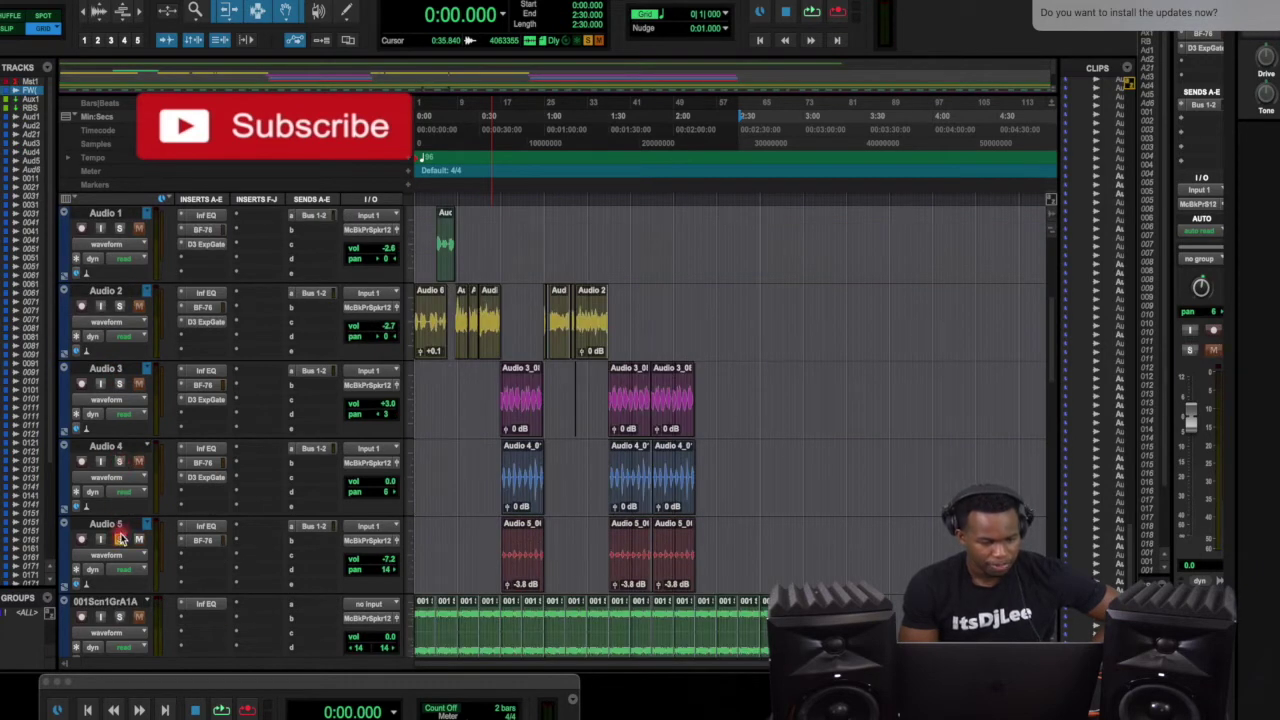
pyautogui.scroll(5, 118, 535)
pyautogui.click(119, 228)
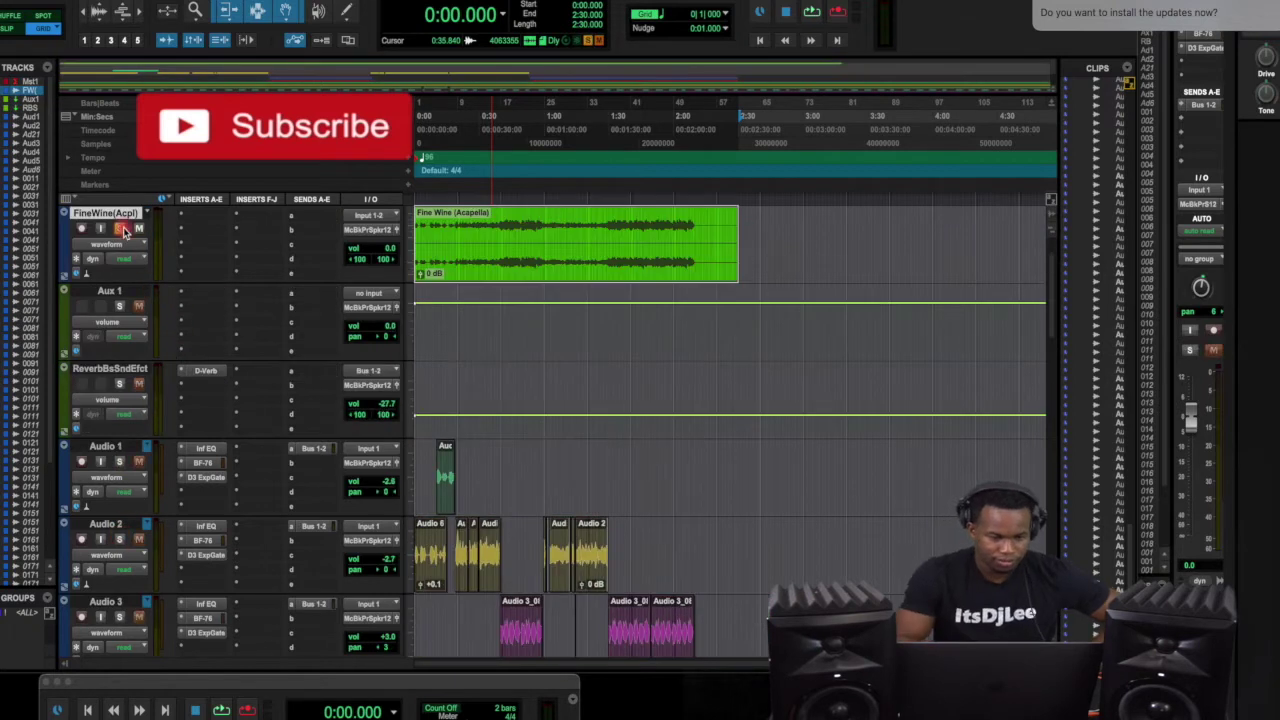
# Play the soloed acapella track from the session start to check the bounce
pyautogui.press('space')
pyautogui.click(560, 301)
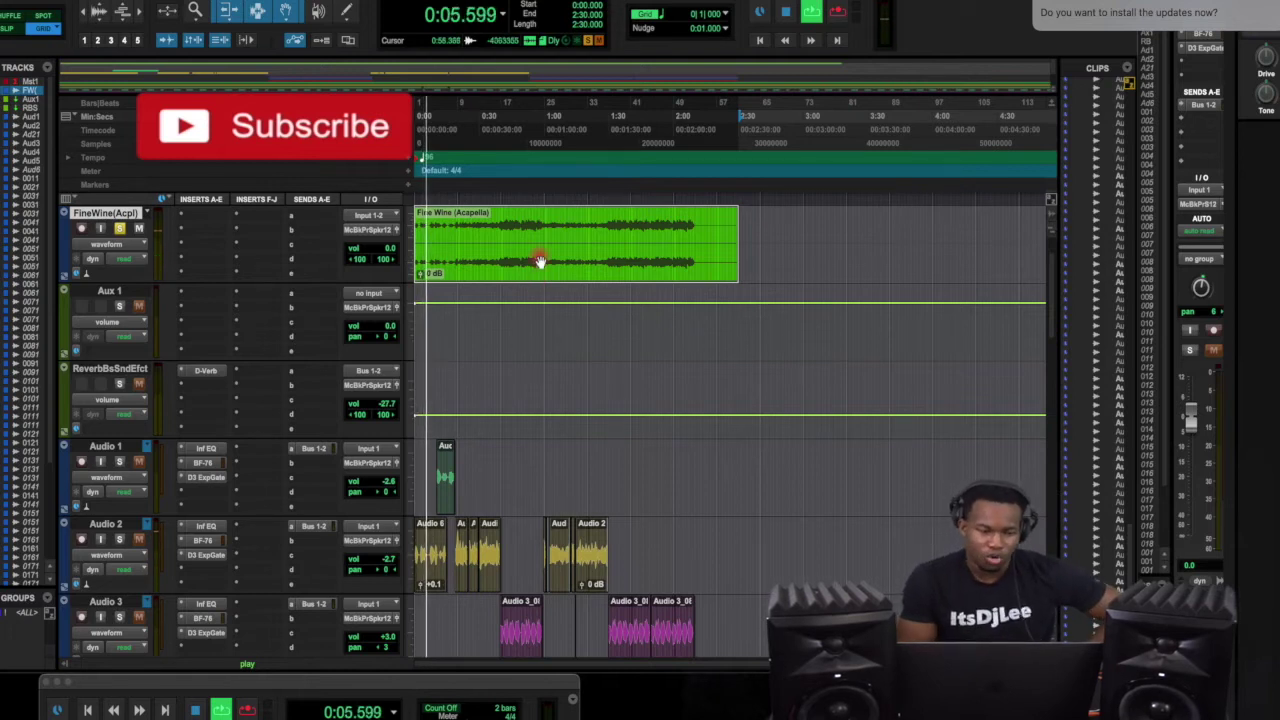
pyautogui.rightClick(118, 214)
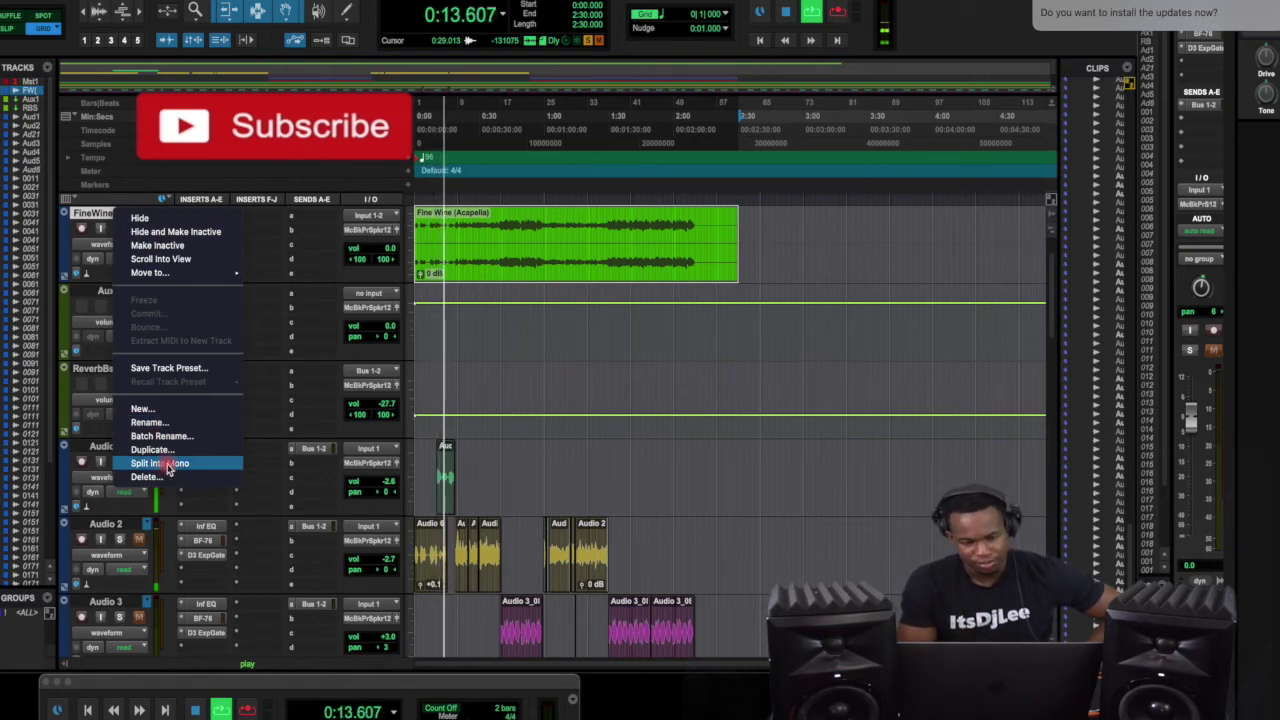
pyautogui.click(296, 346)
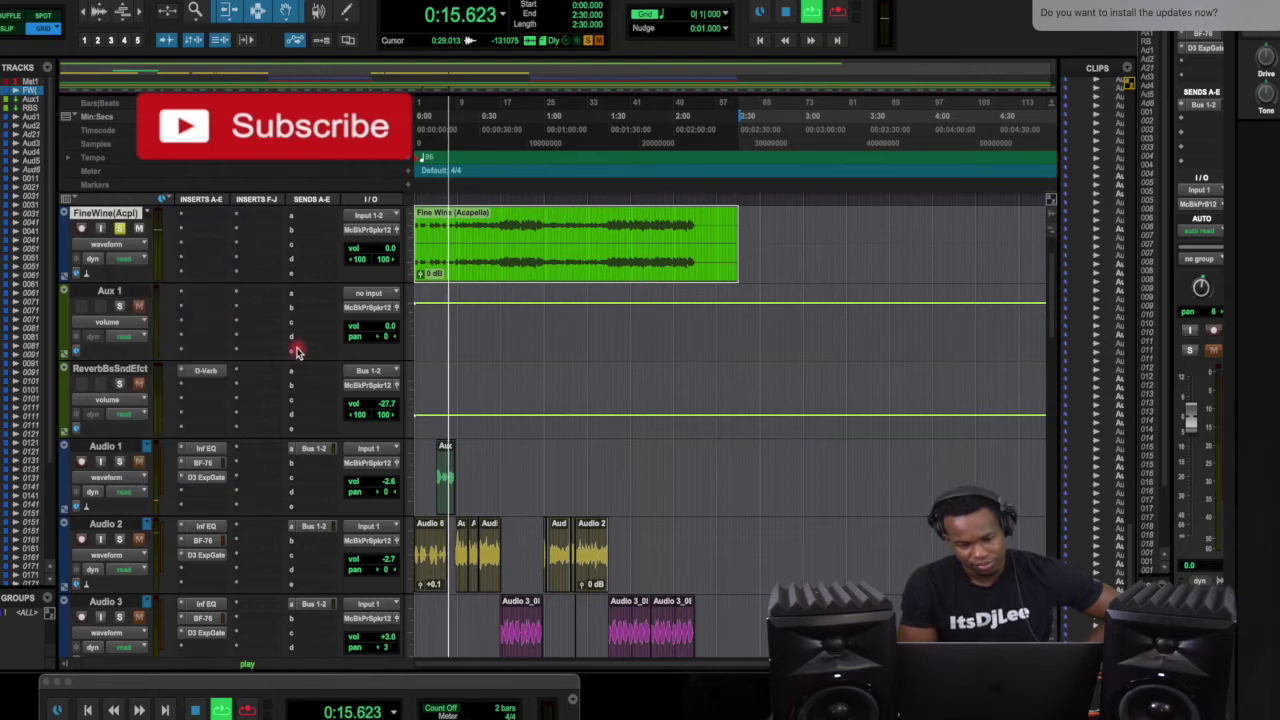
pyautogui.scroll(-5, 306, 361)
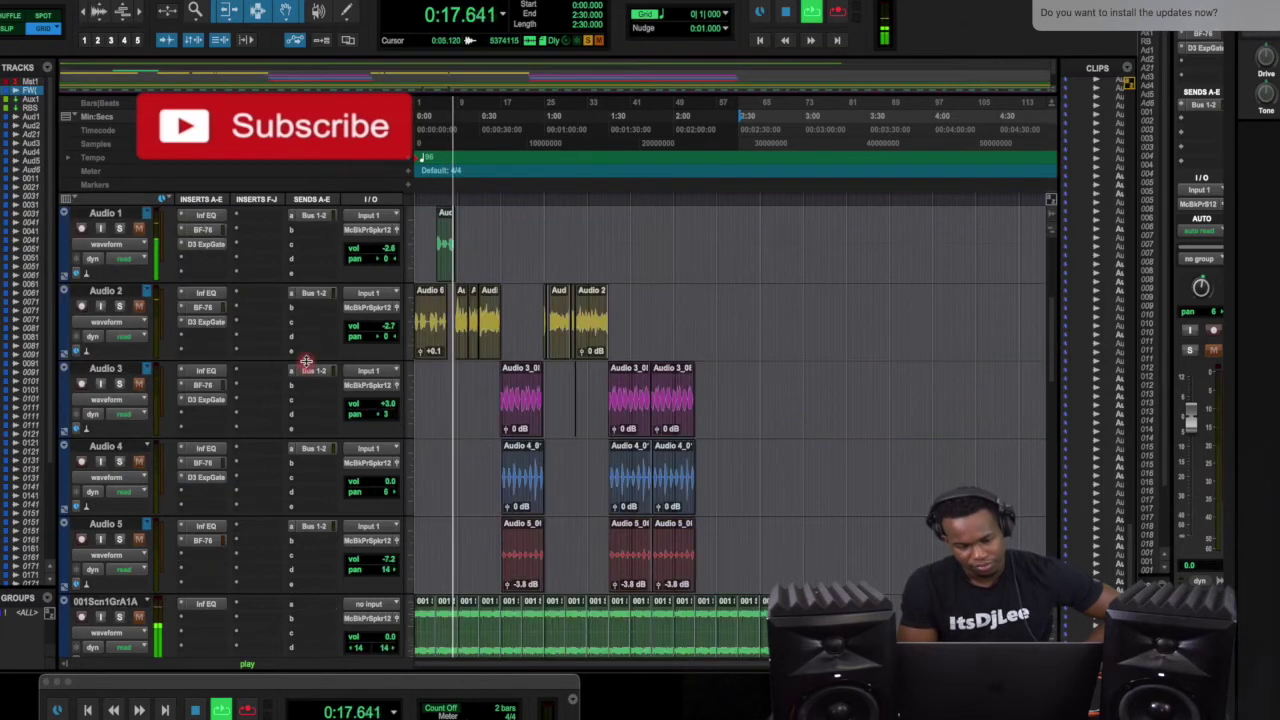
pyautogui.scroll(6, 306, 361)
pyautogui.scroll(-3, 306, 361)
pyautogui.scroll(2, 306, 361)
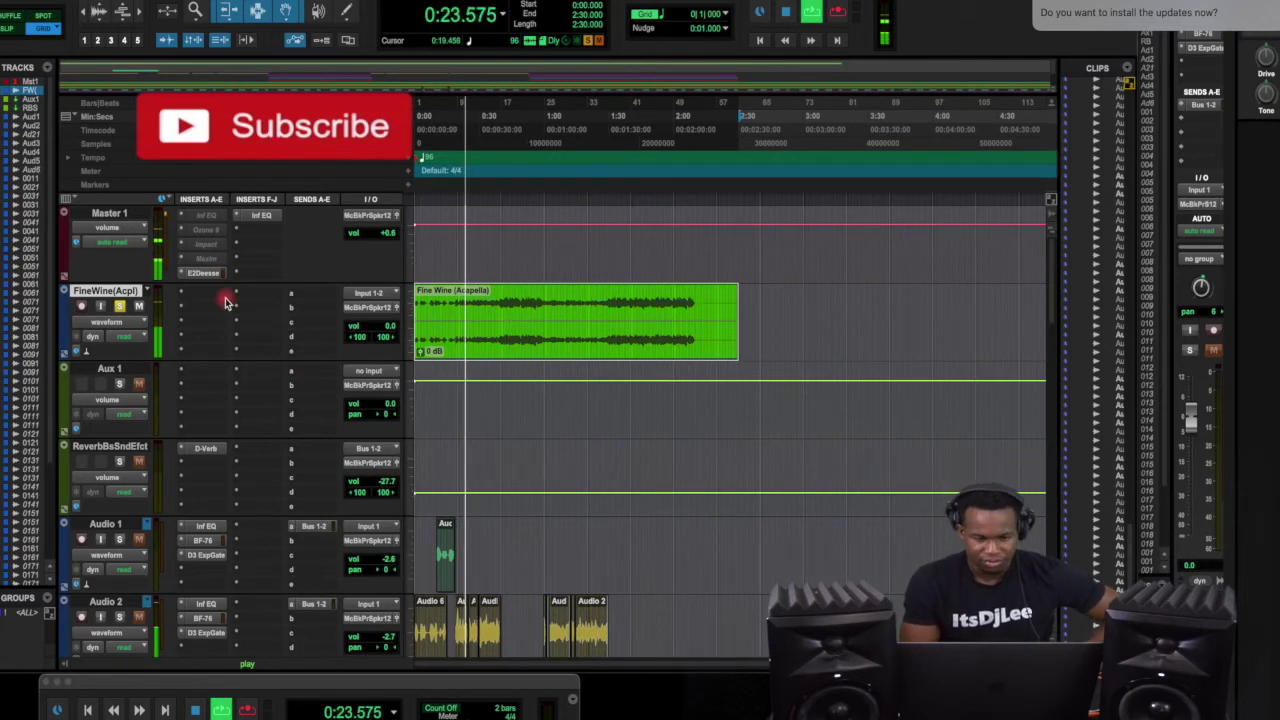
# Raise the acapella clip's gain to +3.5 dB and stop playback
pyautogui.click(420, 354)
pyautogui.moveTo(420, 357); pyautogui.dragTo(421, 352)
pyautogui.click(421, 352)
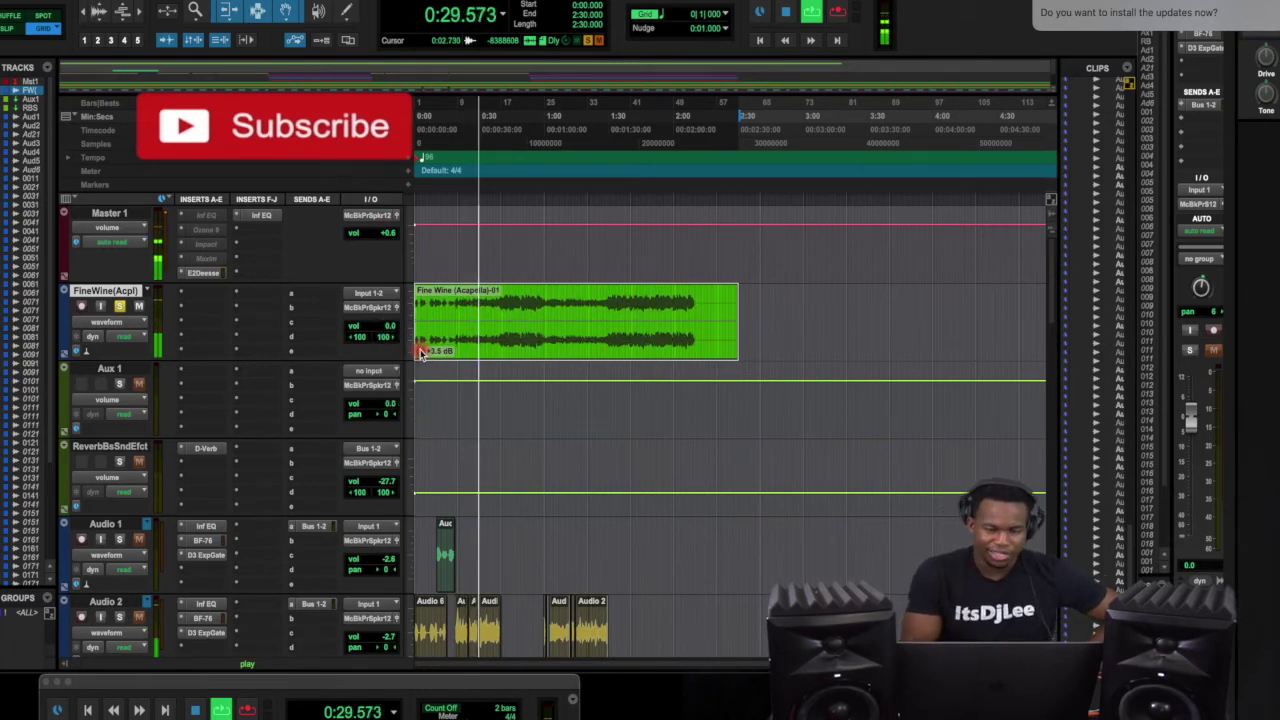
pyautogui.press('space')
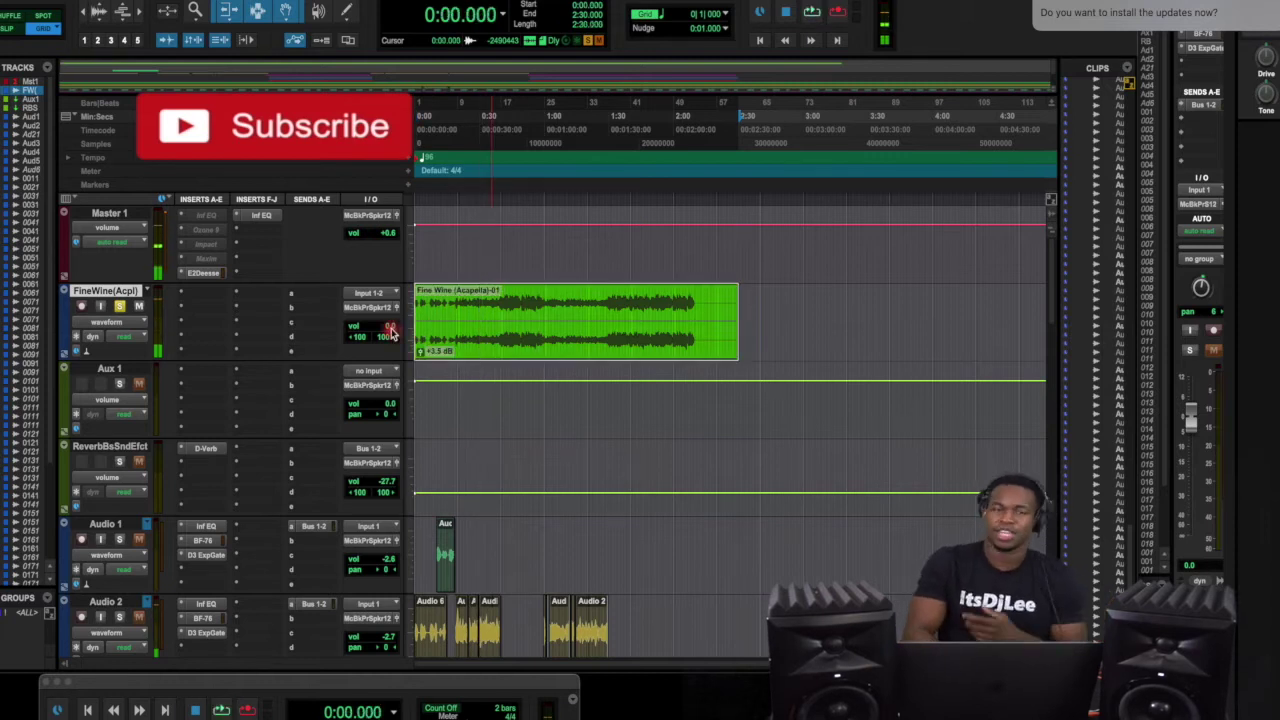
# Unsolo the acapella track and mute it
pyautogui.click(121, 308)
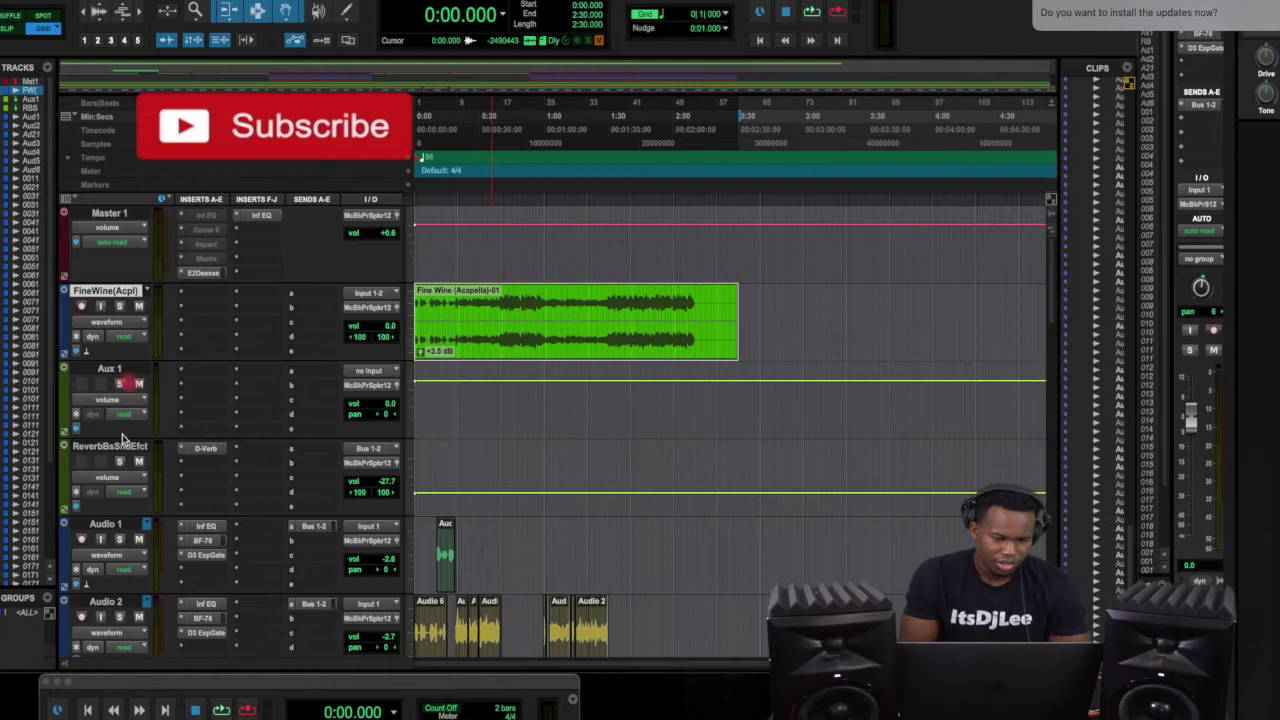
pyautogui.scroll(-3, 110, 500)
pyautogui.scroll(3, 135, 395)
pyautogui.click(138, 385)
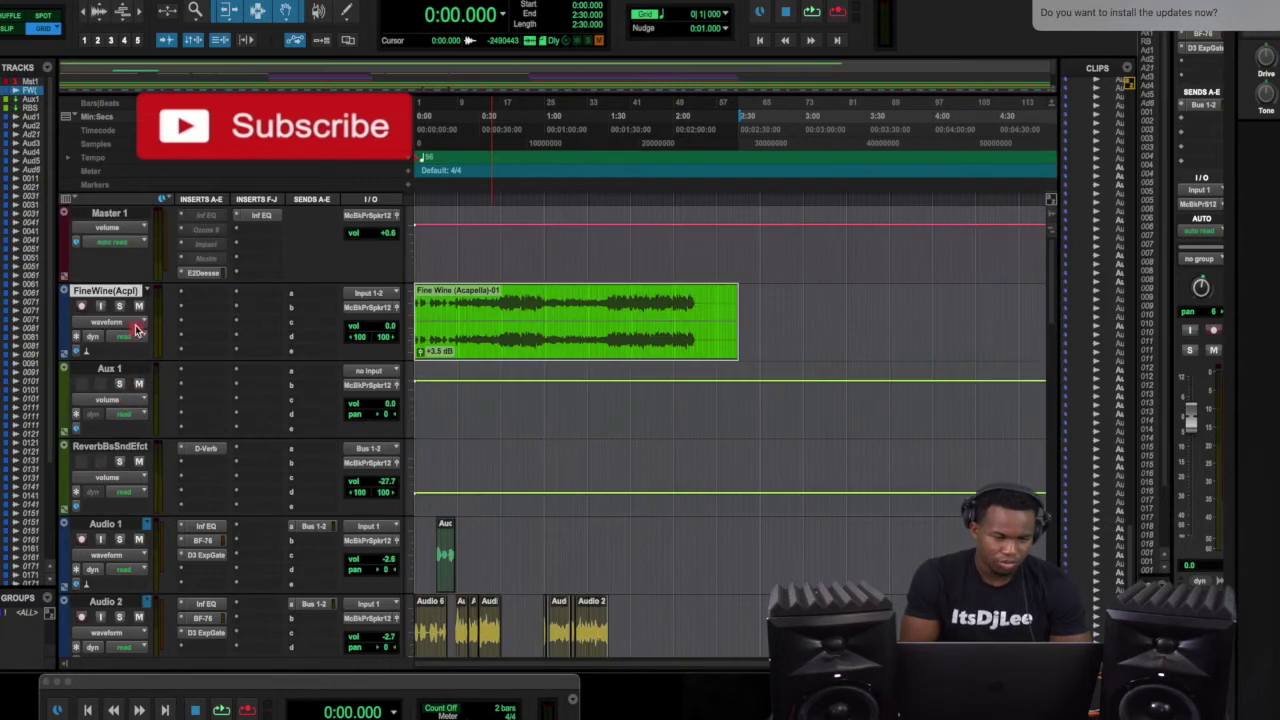
pyautogui.scroll(-5, 138, 311)
pyautogui.scroll(5, 138, 311)
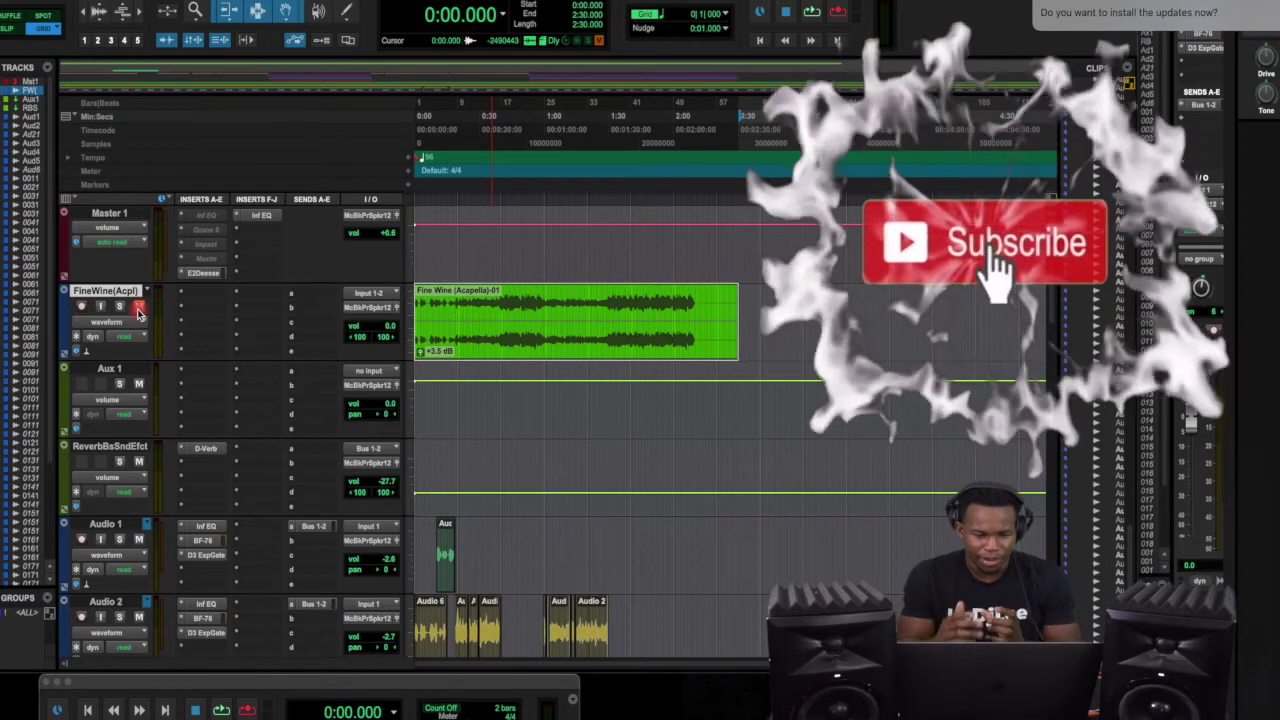
pyautogui.scroll(-8, 138, 311)
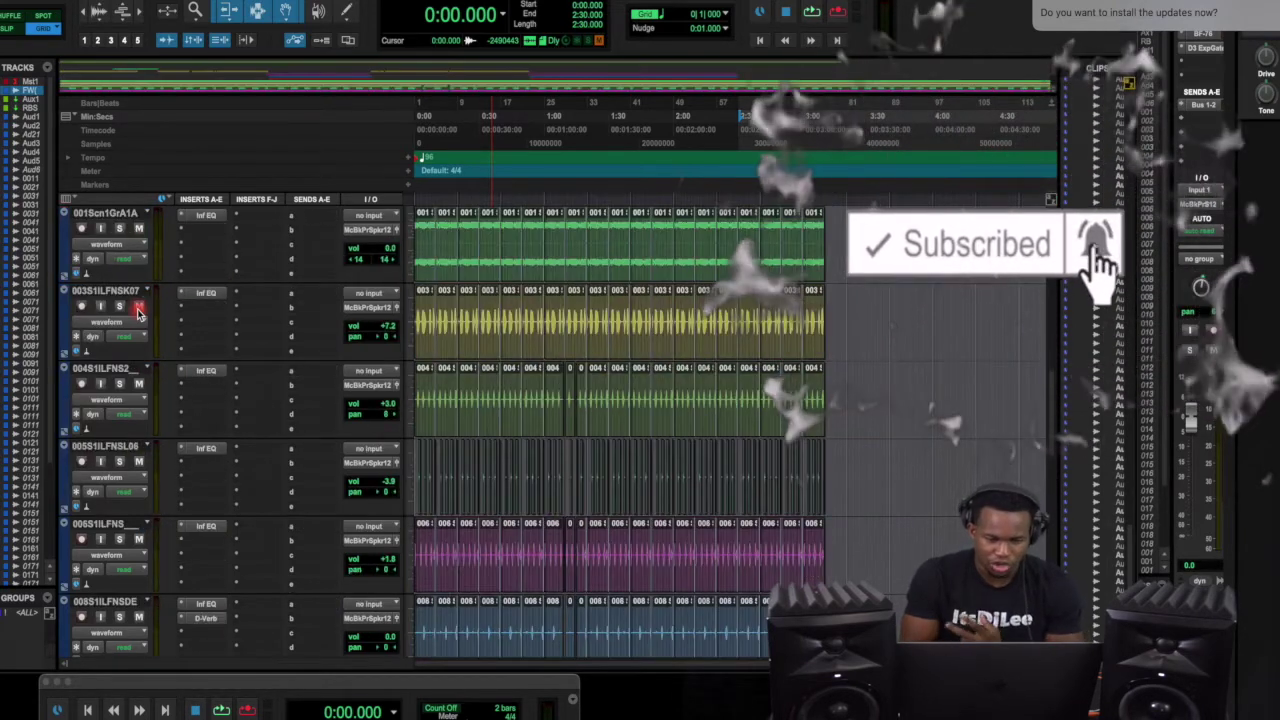
pyautogui.scroll(8, 138, 311)
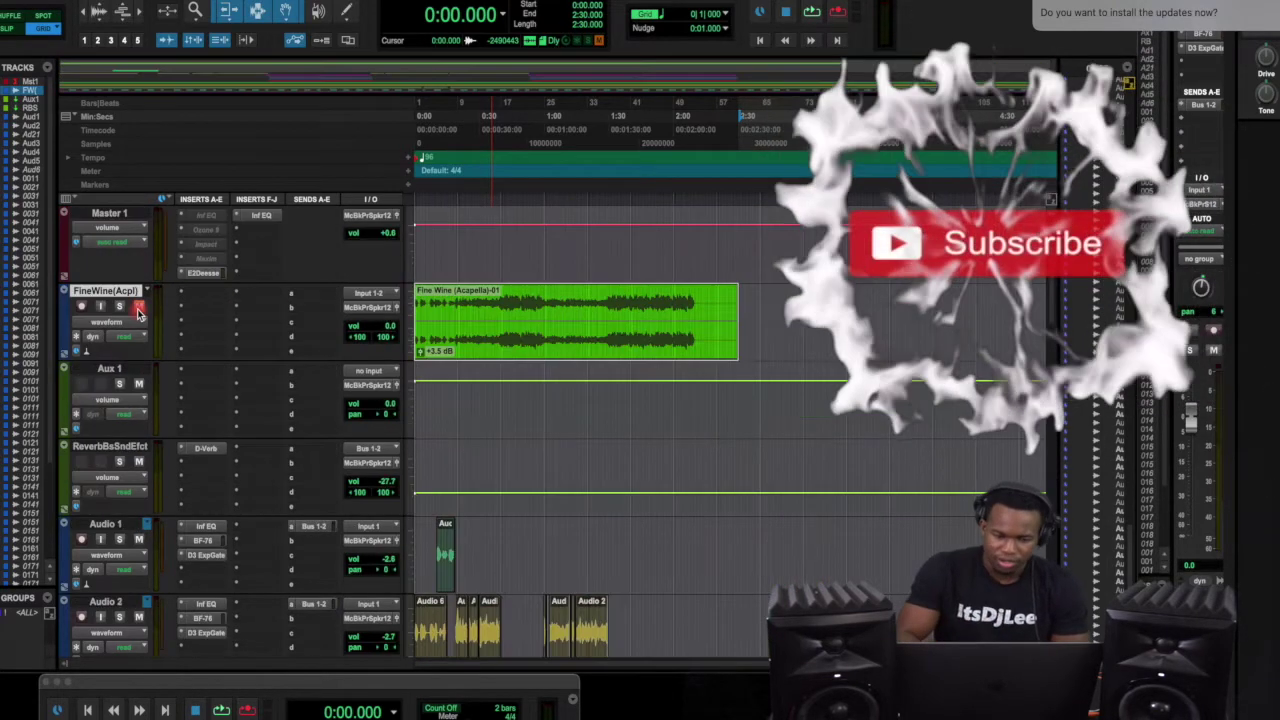
pyautogui.click(138, 307)
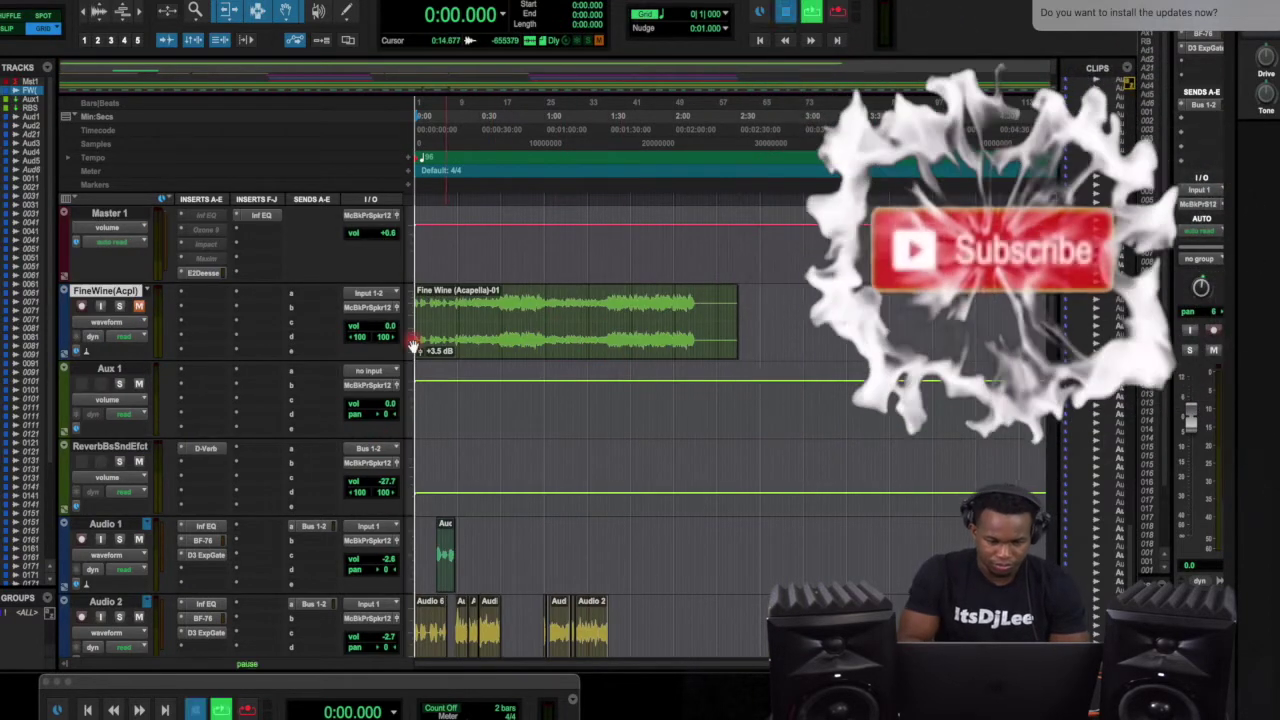
# Play the full mix from the session start, stop it, and place the edit cursor at 0:52.500
pyautogui.press('space')
pyautogui.scroll(-3, 476, 367)
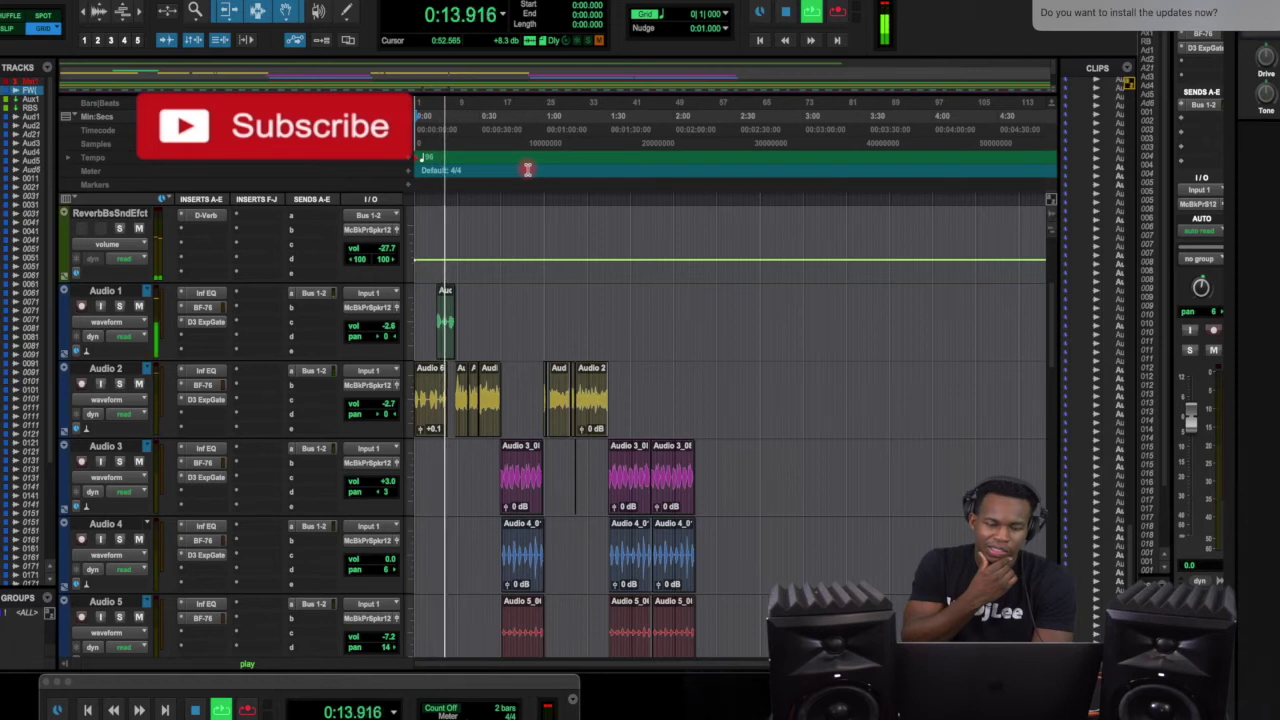
pyautogui.press('space')
pyautogui.click(527, 170)
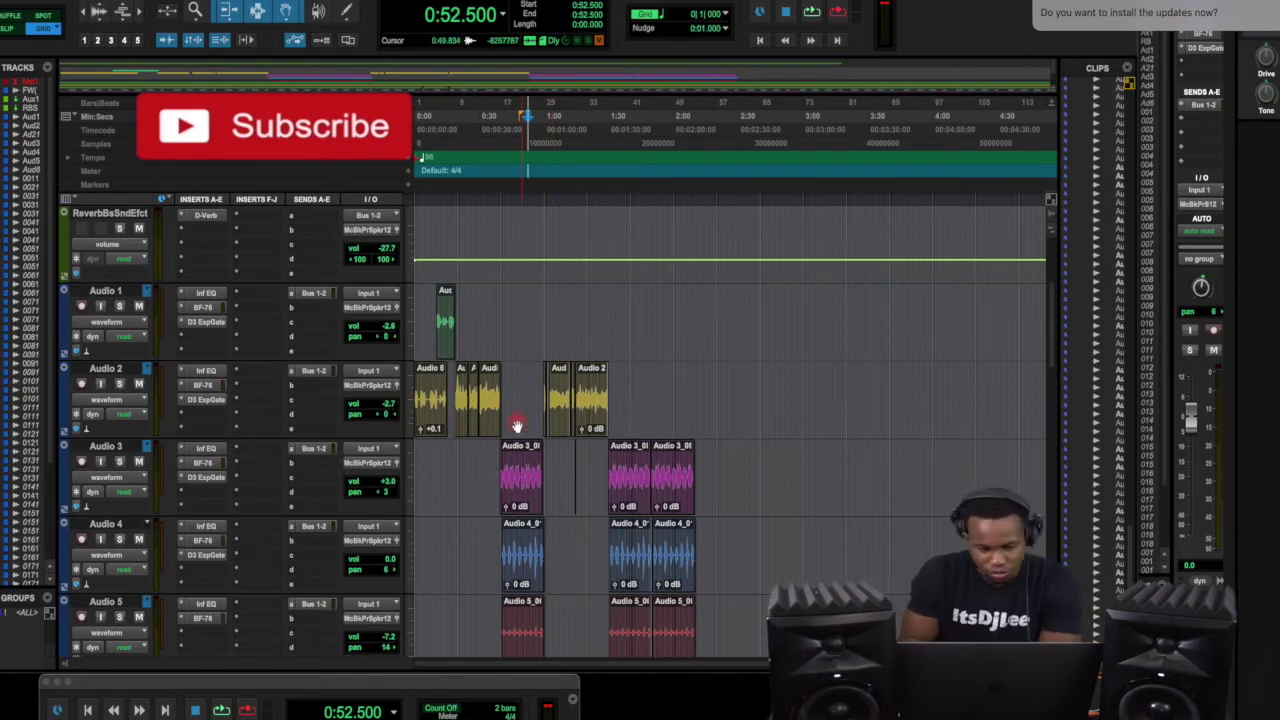
pyautogui.scroll(3, 517, 425)
pyautogui.scroll(-3, 517, 425)
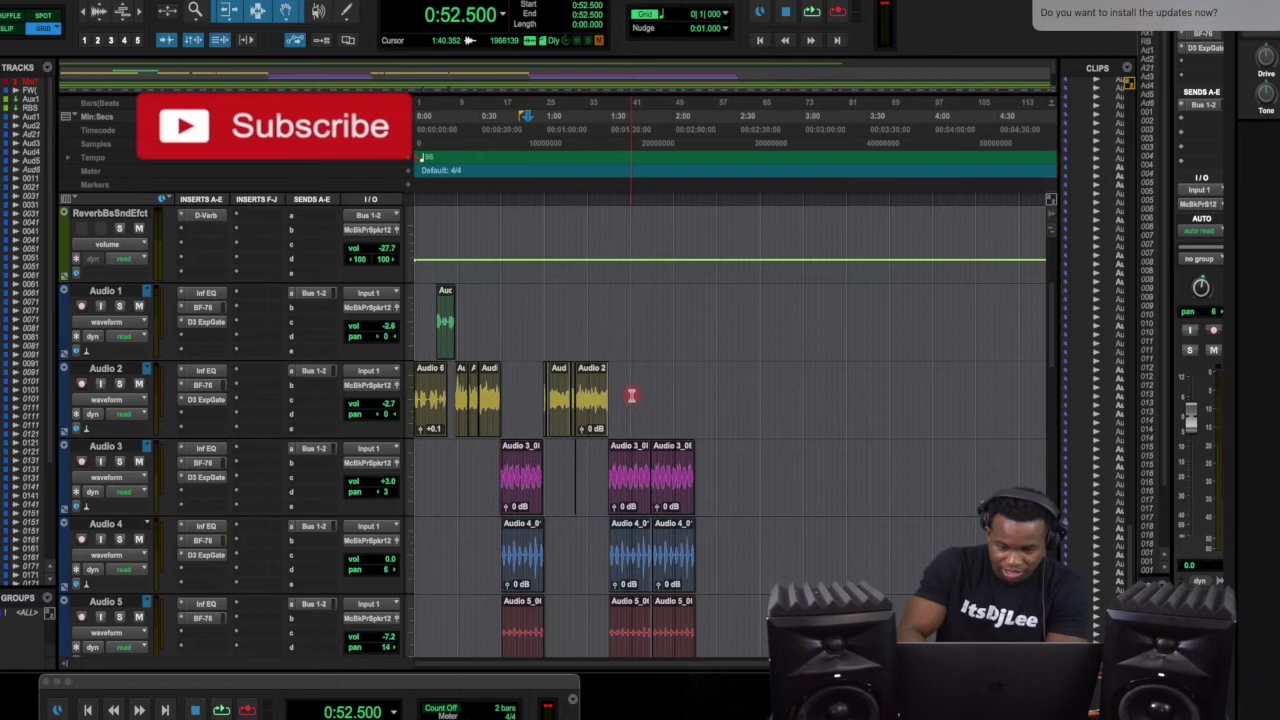
# Select the timeline range on Audio 5 from 2:30.000 back to the session start
pyautogui.press('r')
pyautogui.press('r')
pyautogui.hscroll(5, 631, 395)
pyautogui.scroll(-3, 631, 395)
pyautogui.scroll(3, 631, 395)
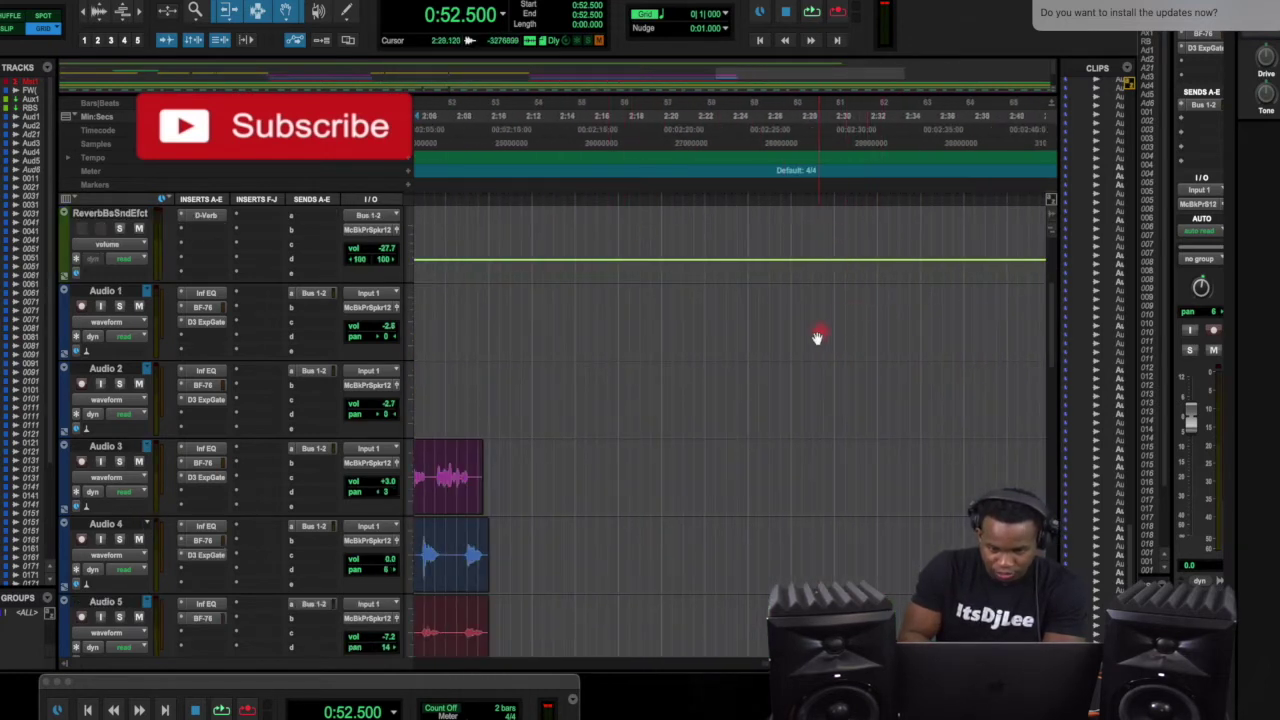
pyautogui.scroll(-5, 810, 338)
pyautogui.hscroll(2, 810, 338)
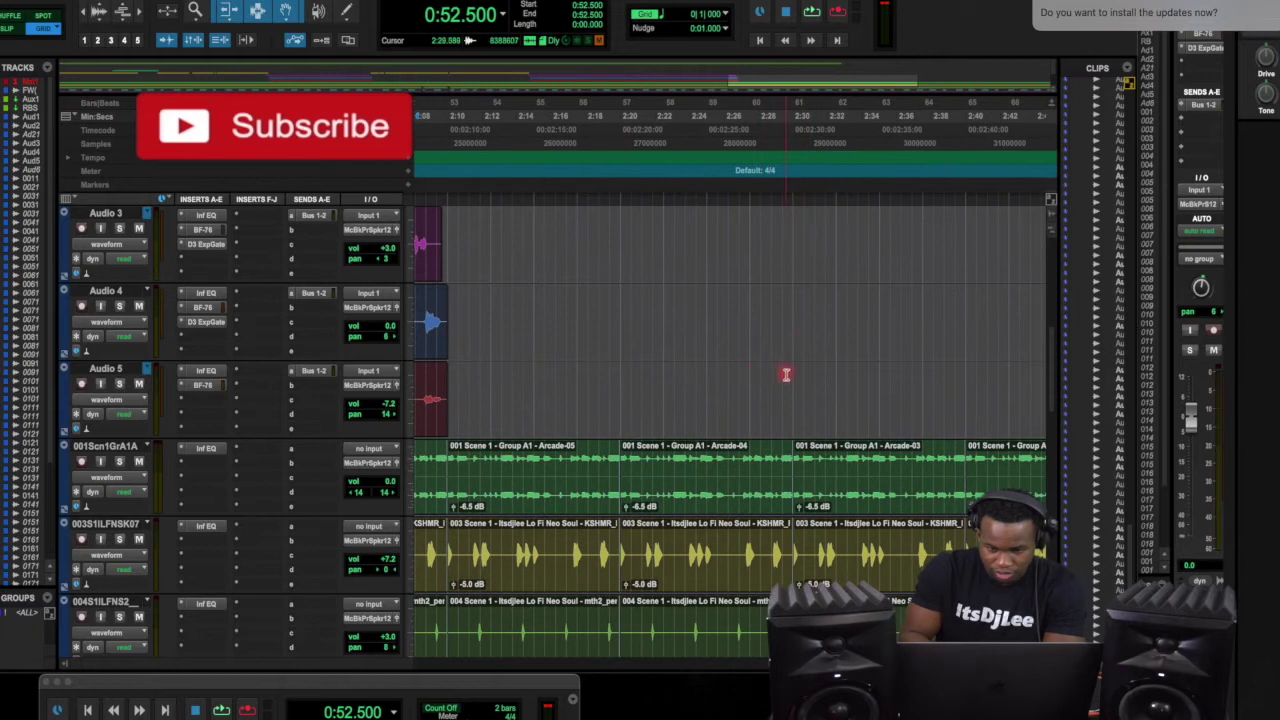
pyautogui.click(791, 378)
pyautogui.moveTo(791, 378); pyautogui.dragTo(322, 370)
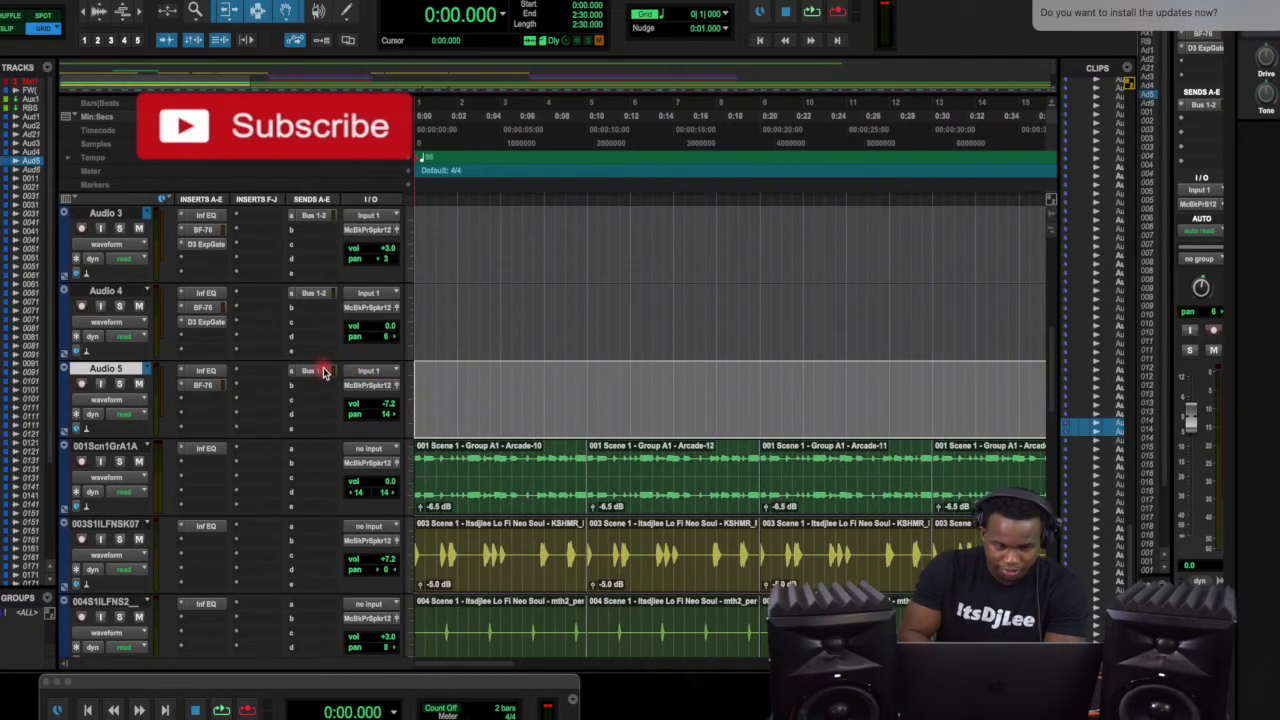
# Bounce the selected range offline as the WAV file Fine Wine (Dirty Mix) with Import After Bounce on
pyautogui.click(126, 4)
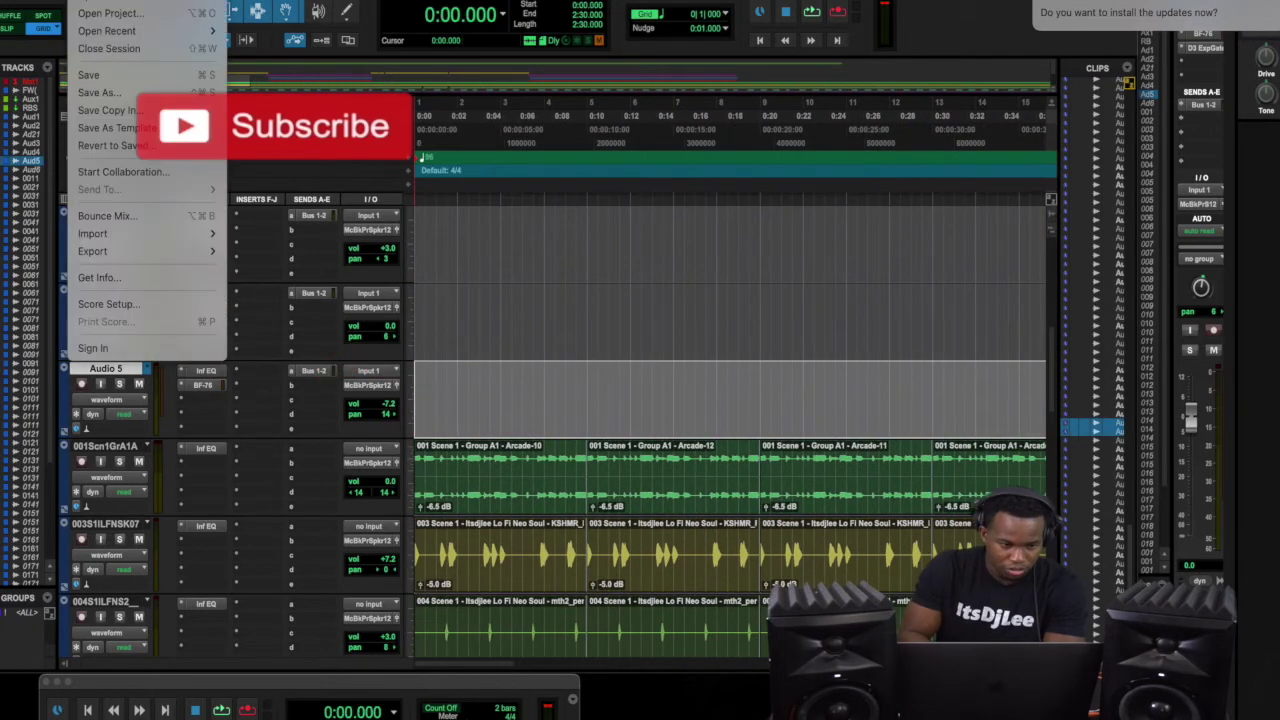
pyautogui.click(123, 216)
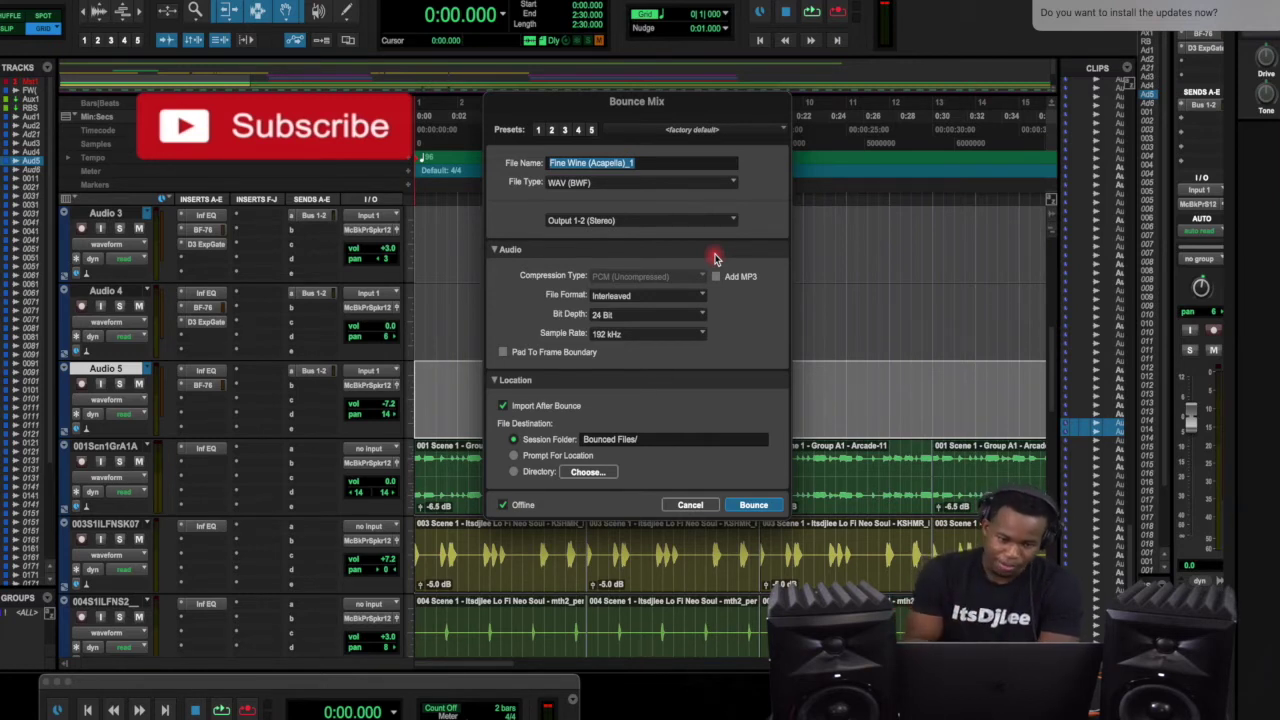
pyautogui.click(653, 163)
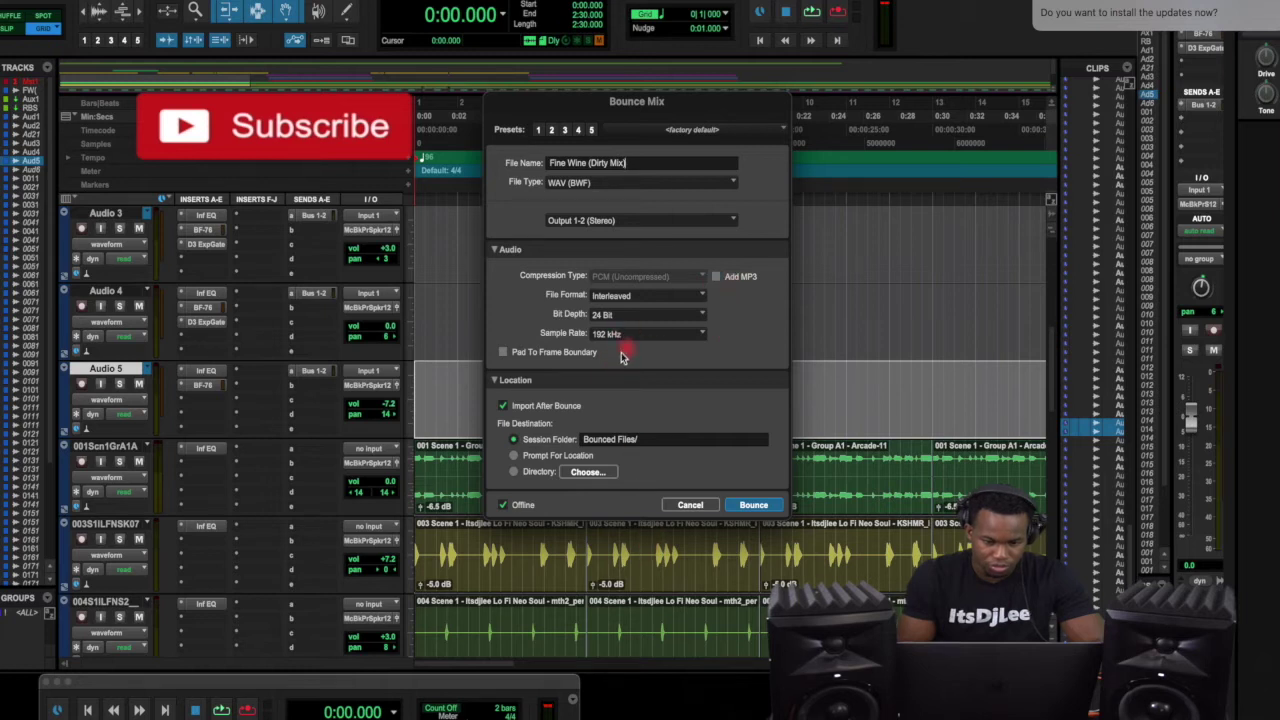
pyautogui.click(753, 506)
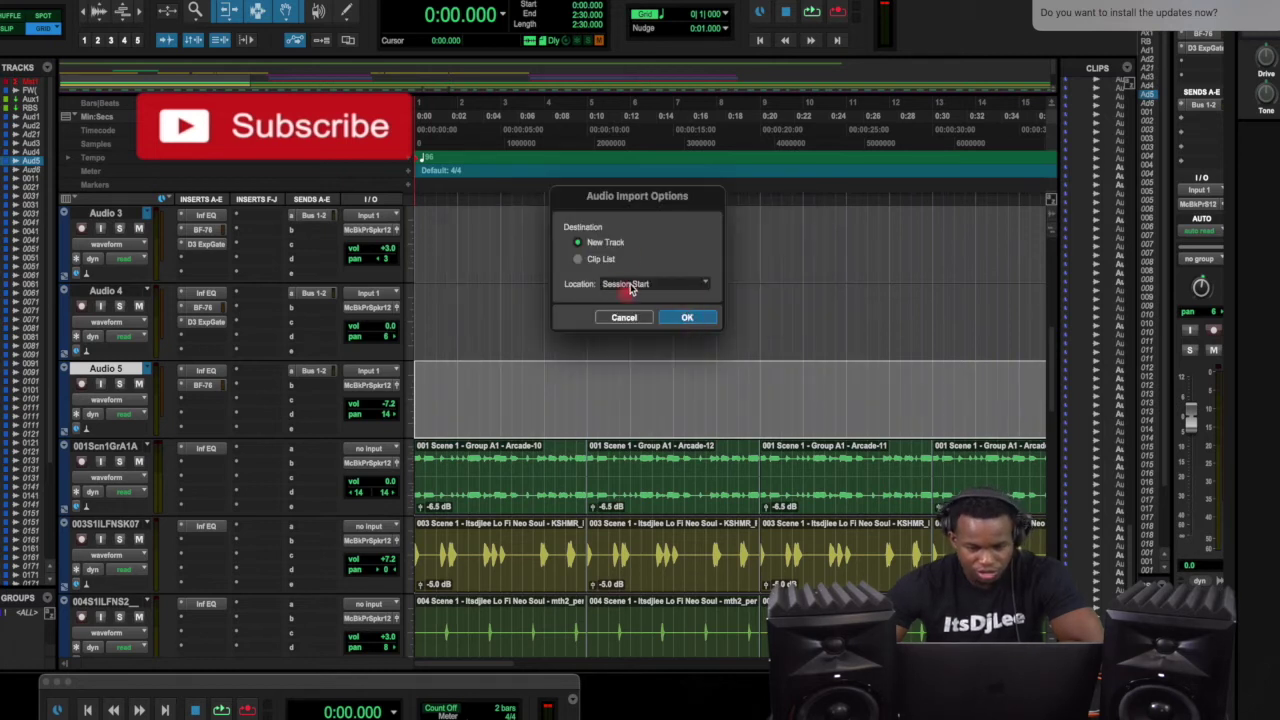
# Import the bounced dirty mix onto a new track at Session Start and move that track directly below the acapella track
pyautogui.click(688, 320)
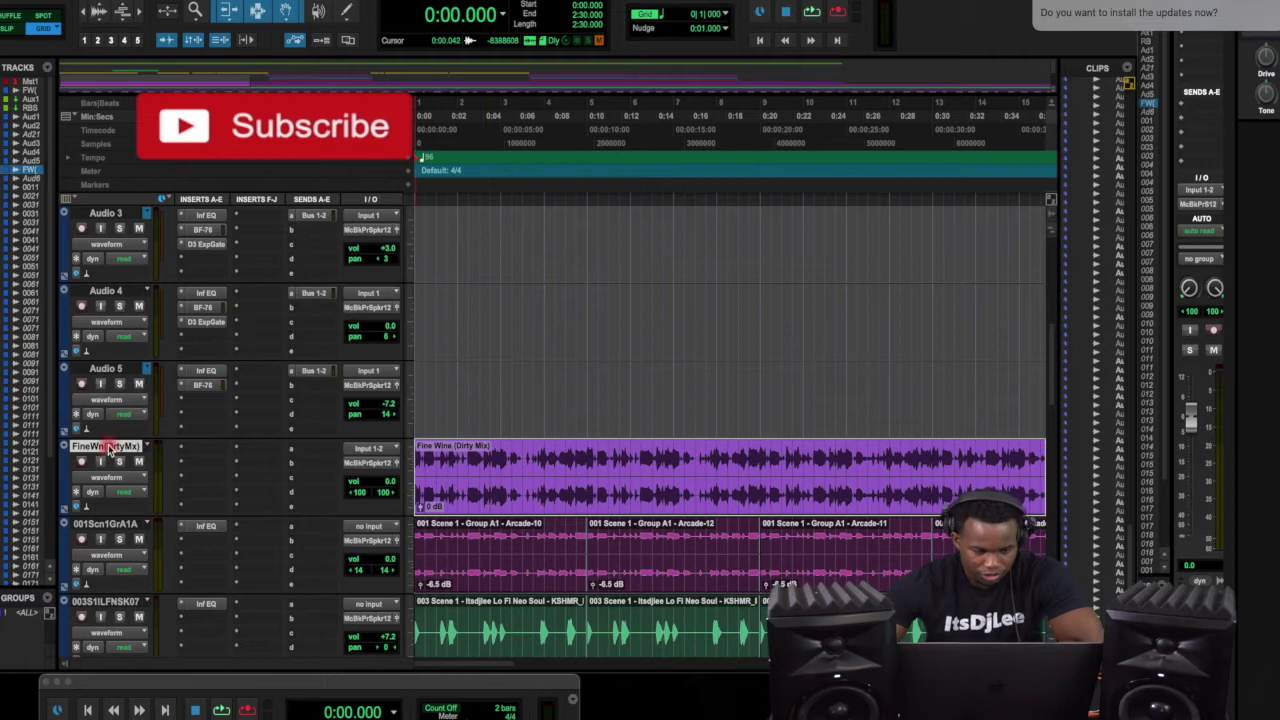
pyautogui.moveTo(108, 447); pyautogui.dragTo(170, 354)
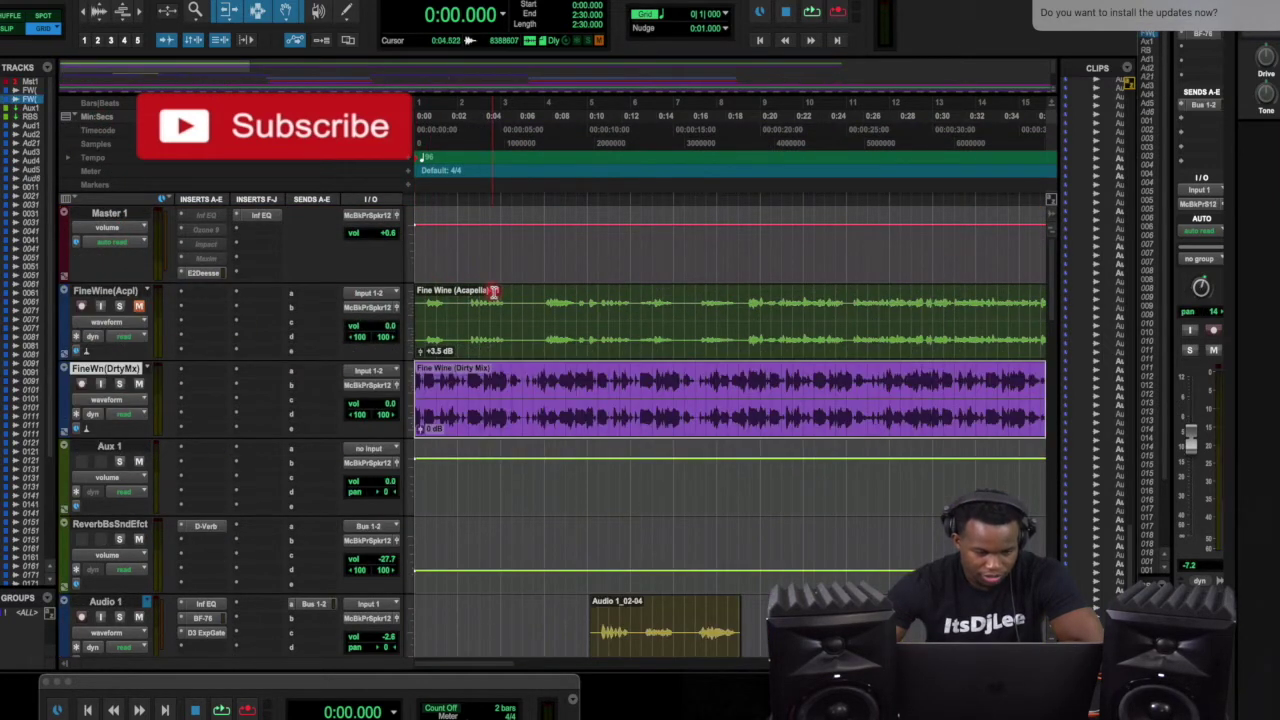
pyautogui.scroll(-10, 505, 375)
pyautogui.scroll(9, 505, 375)
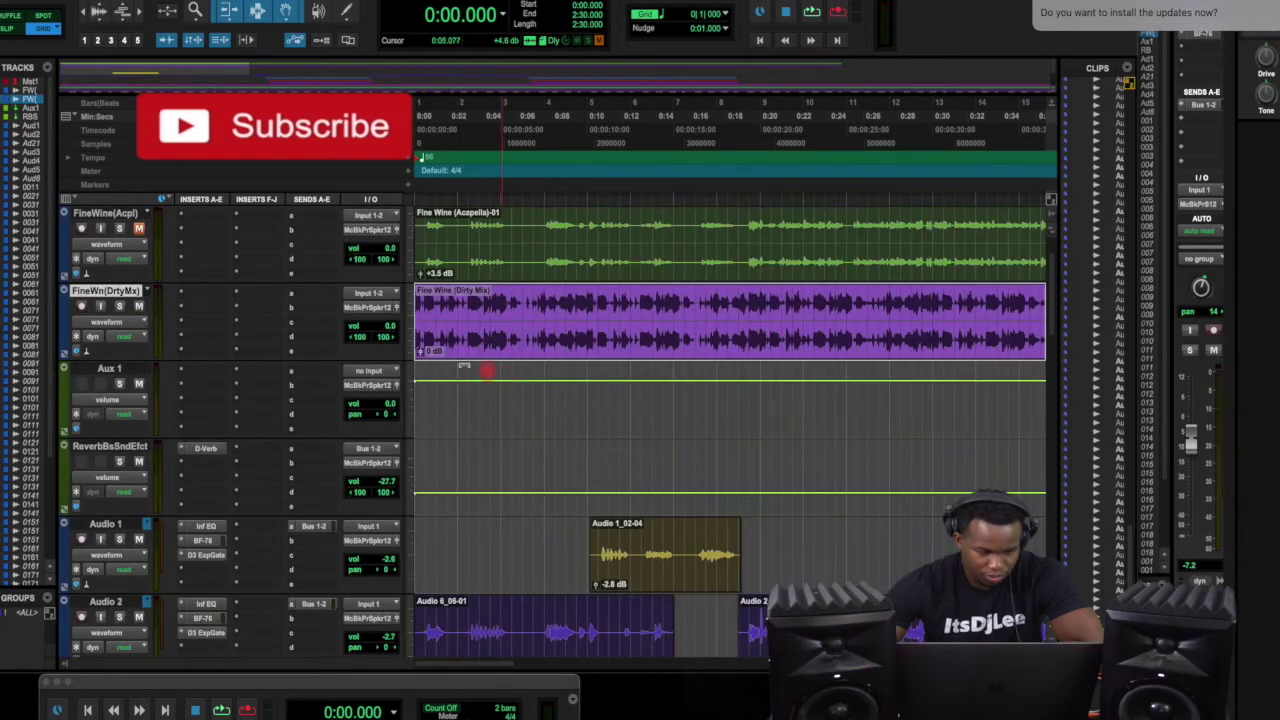
# Solo the dirty mix track, play it from the session start to check the bounce, and unsolo it
pyautogui.click(119, 306)
pyautogui.press('space')
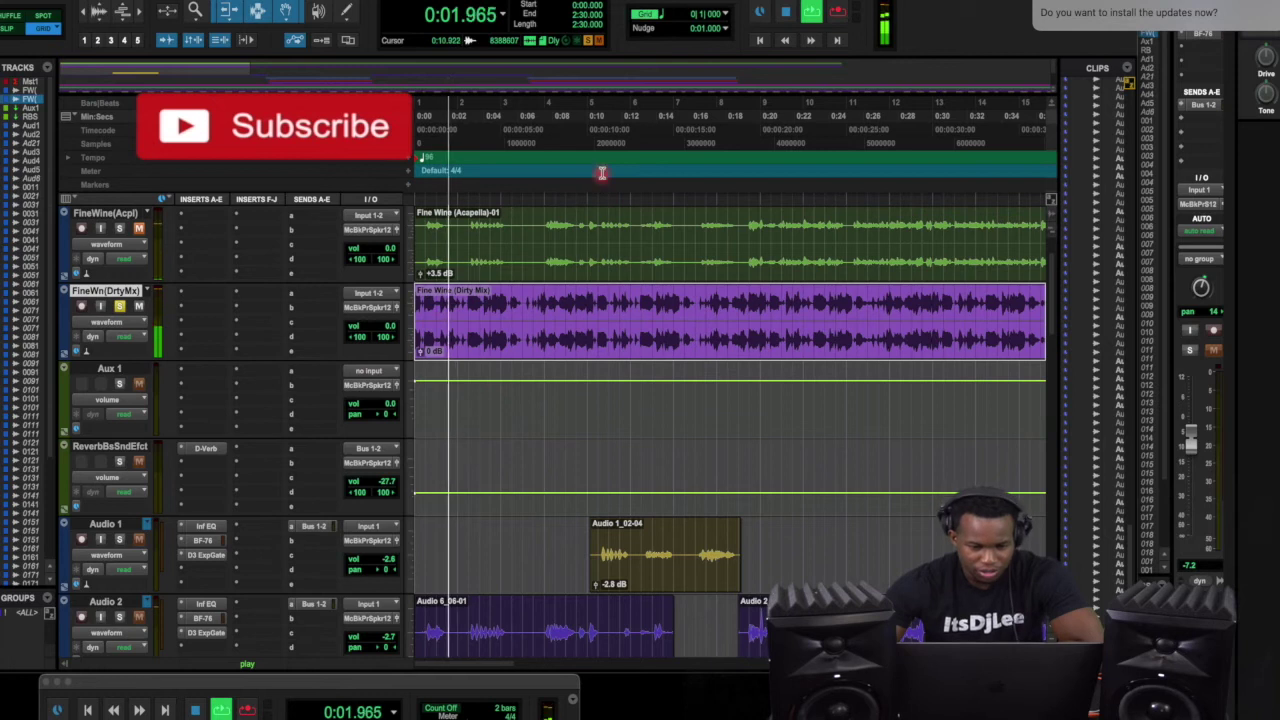
pyautogui.click(735, 116)
pyautogui.press('space')
pyautogui.click(119, 306)
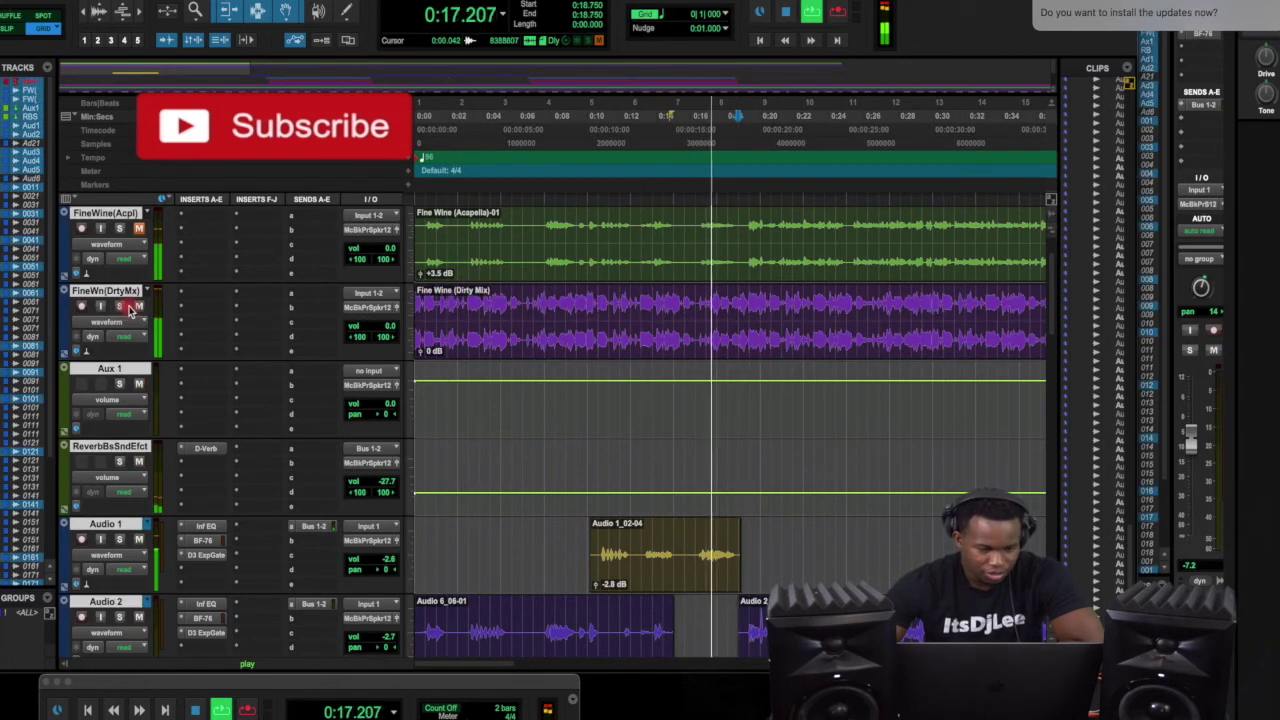
# Stop playback and solo the vocal tracks Audio 1 through Audio 5
pyautogui.press('space')
pyautogui.scroll(-2, 137, 310)
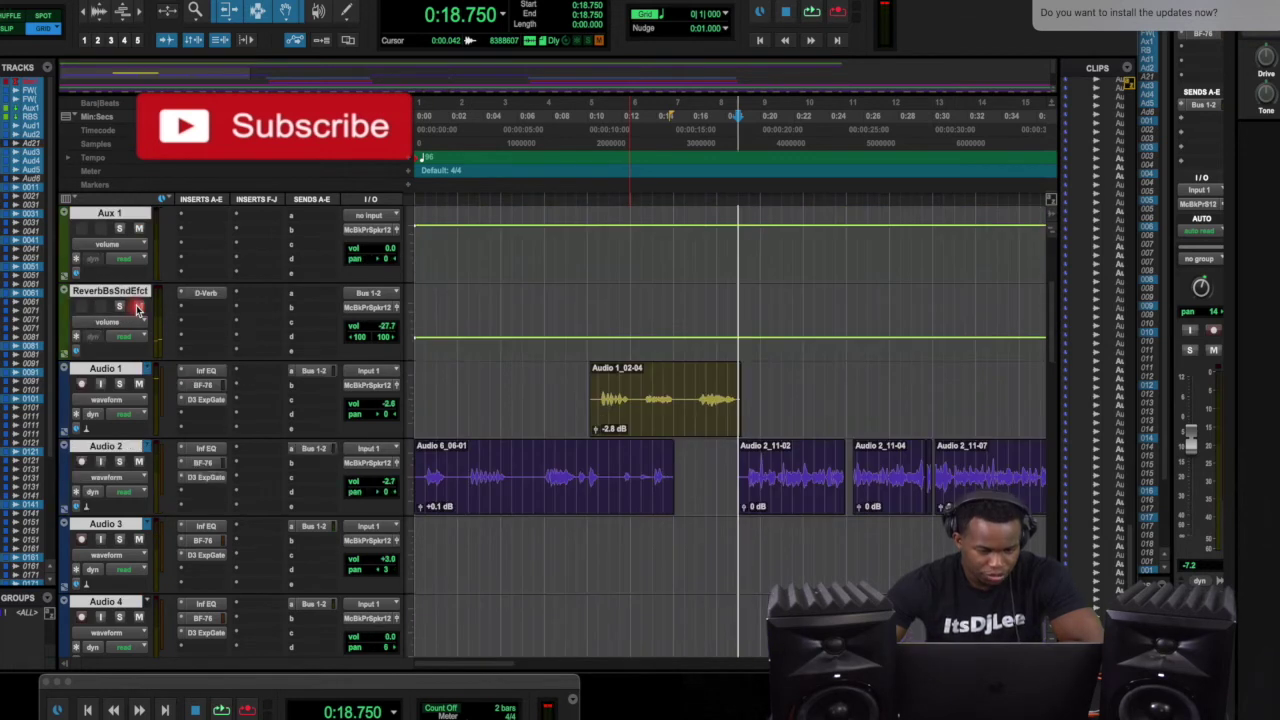
pyautogui.scroll(2, 137, 310)
pyautogui.scroll(-2, 142, 420)
pyautogui.click(119, 461)
pyautogui.click(120, 539)
pyautogui.click(120, 617)
pyautogui.scroll(-1, 120, 610)
pyautogui.click(120, 617)
pyautogui.scroll(-4, 122, 618)
pyautogui.scroll(3, 122, 620)
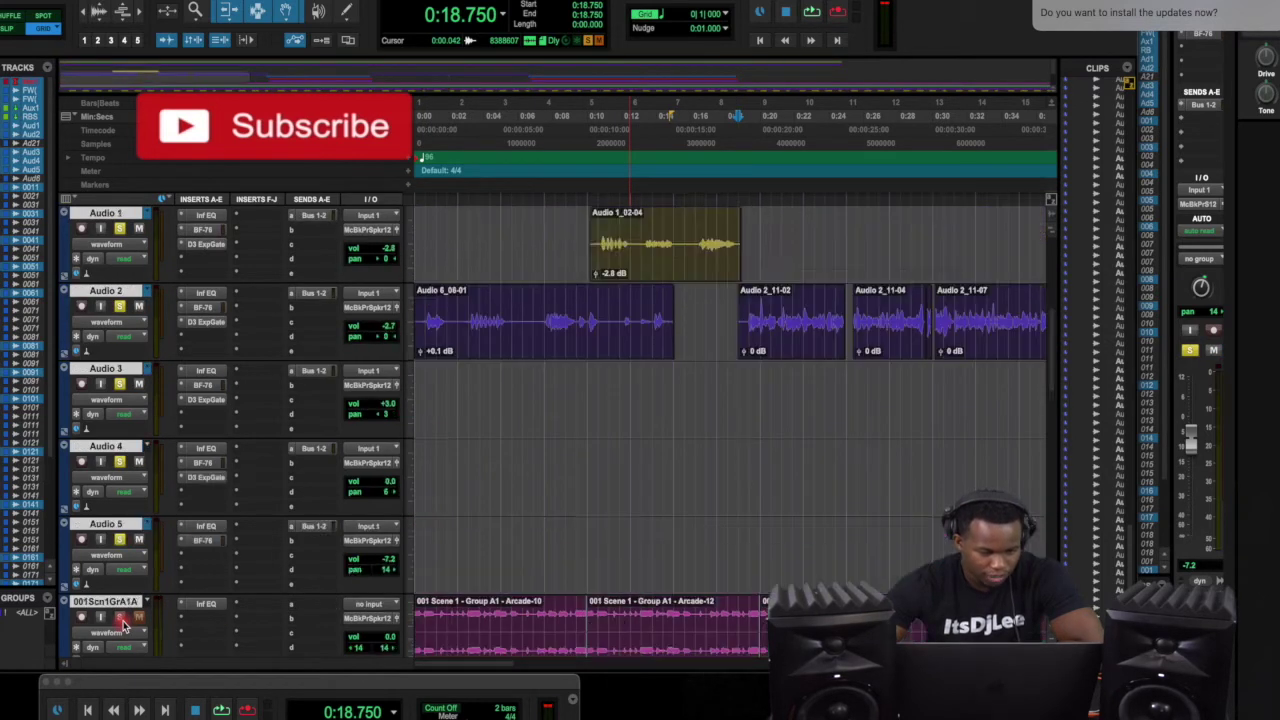
pyautogui.scroll(5, 120, 610)
pyautogui.scroll(-3, 120, 608)
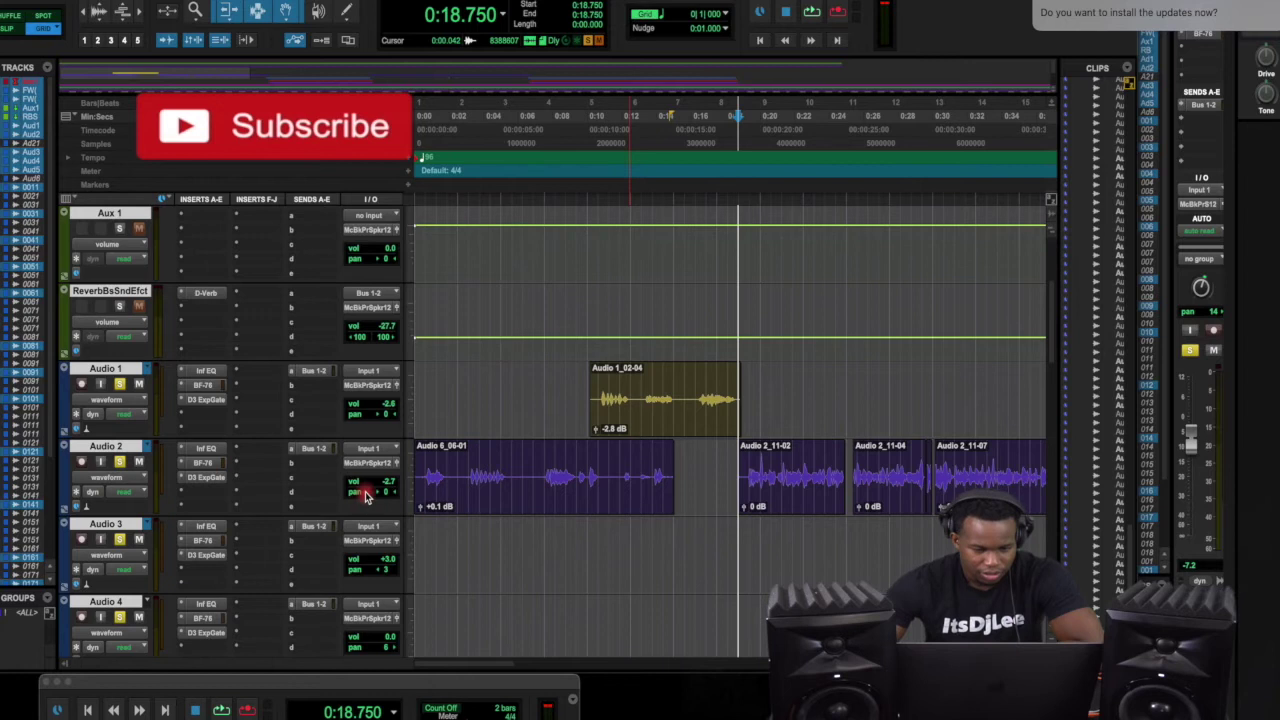
# Play the soloed vocals from 0:18.750, following the Audio 2 clips up to the start of the Audio 3 clip
pyautogui.press('space')
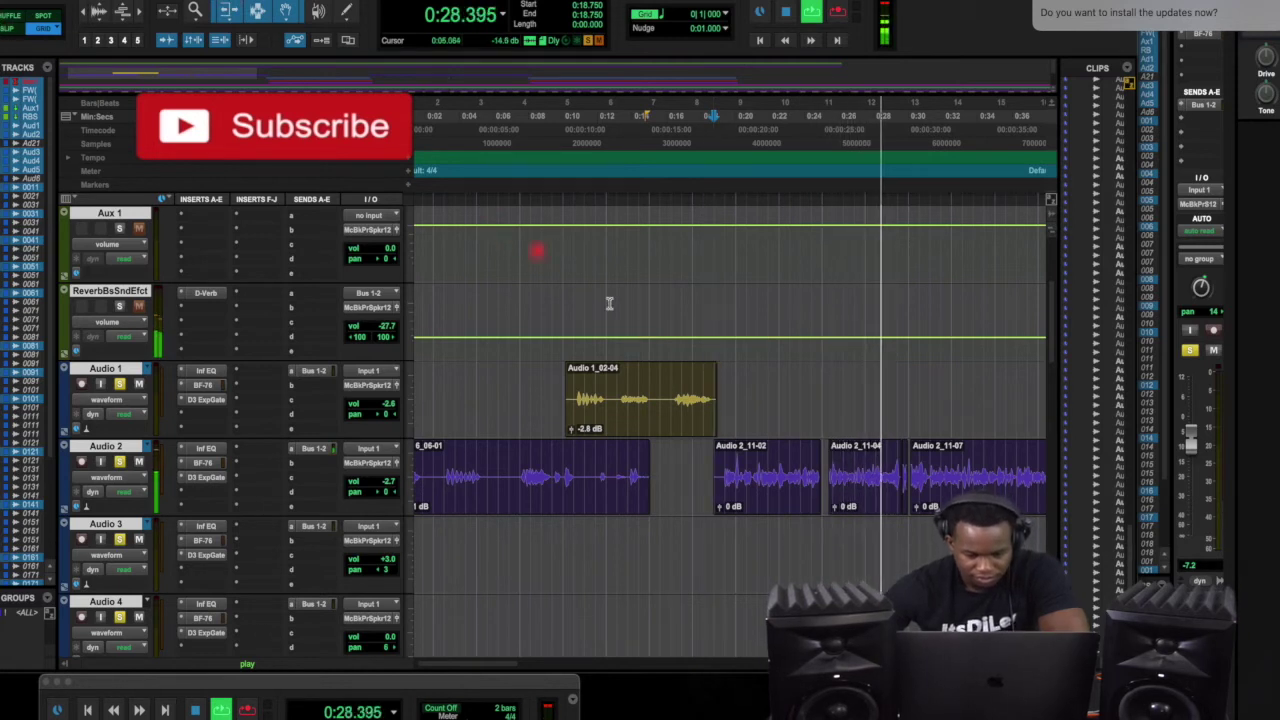
pyautogui.scroll(-4, 652, 341)
pyautogui.scroll(6, 653, 340)
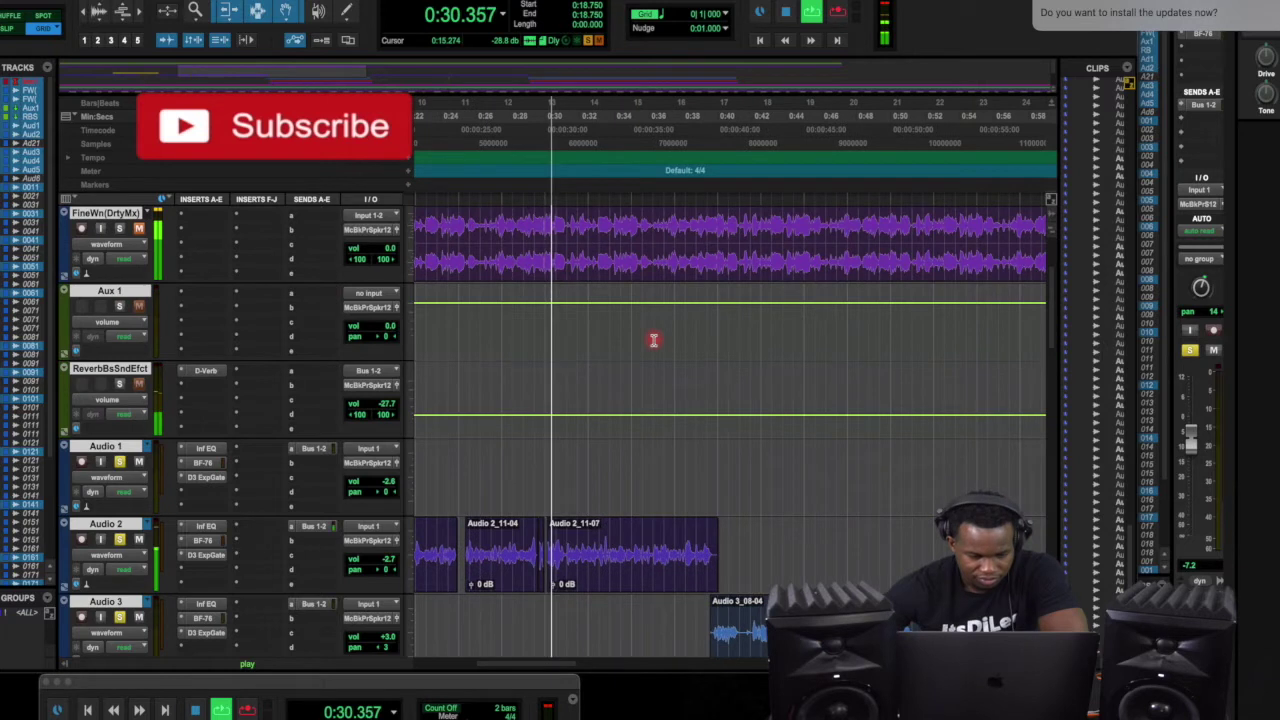
pyautogui.scroll(-2, 653, 340)
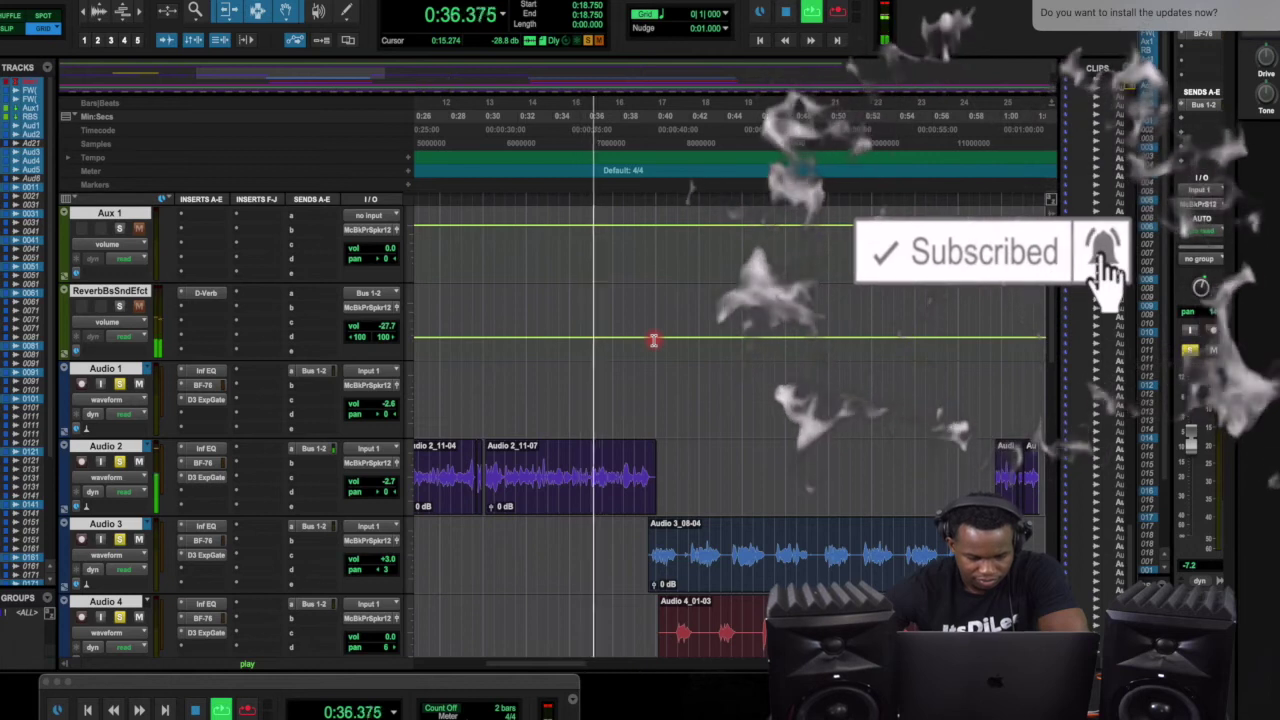
pyautogui.scroll(-2, 751, 442)
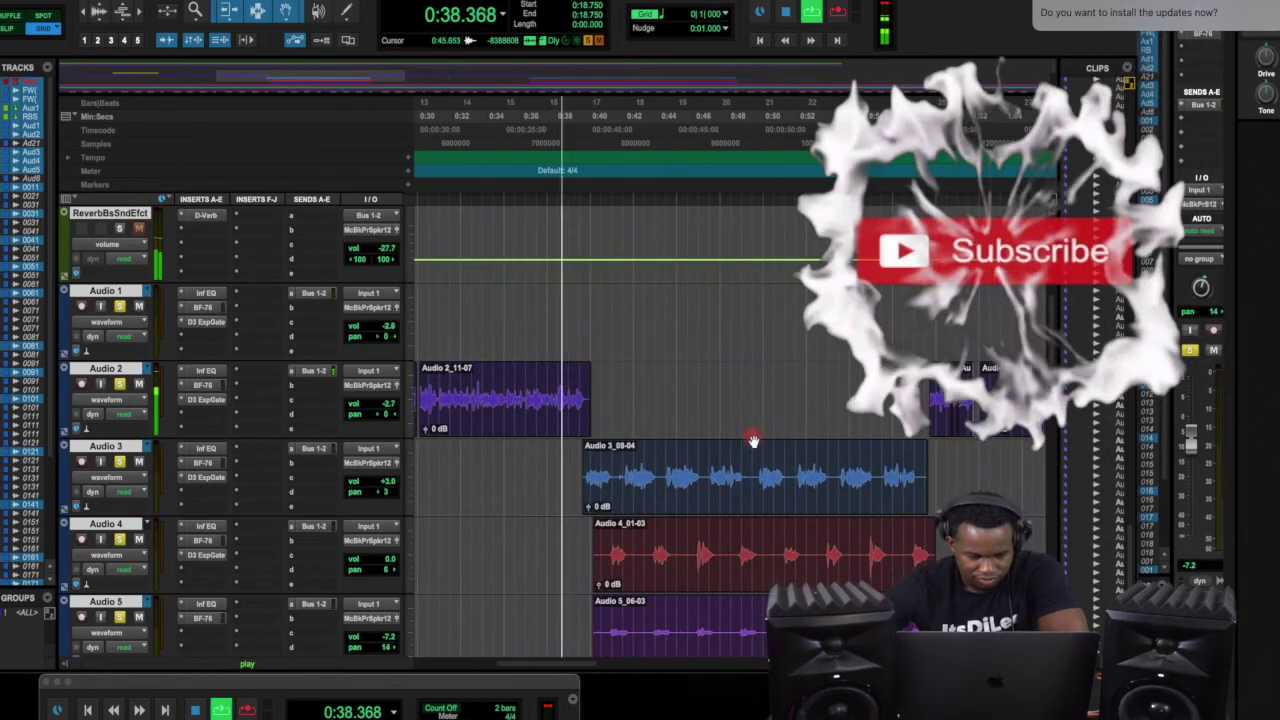
pyautogui.hscroll(2, 751, 442)
pyautogui.press('space')
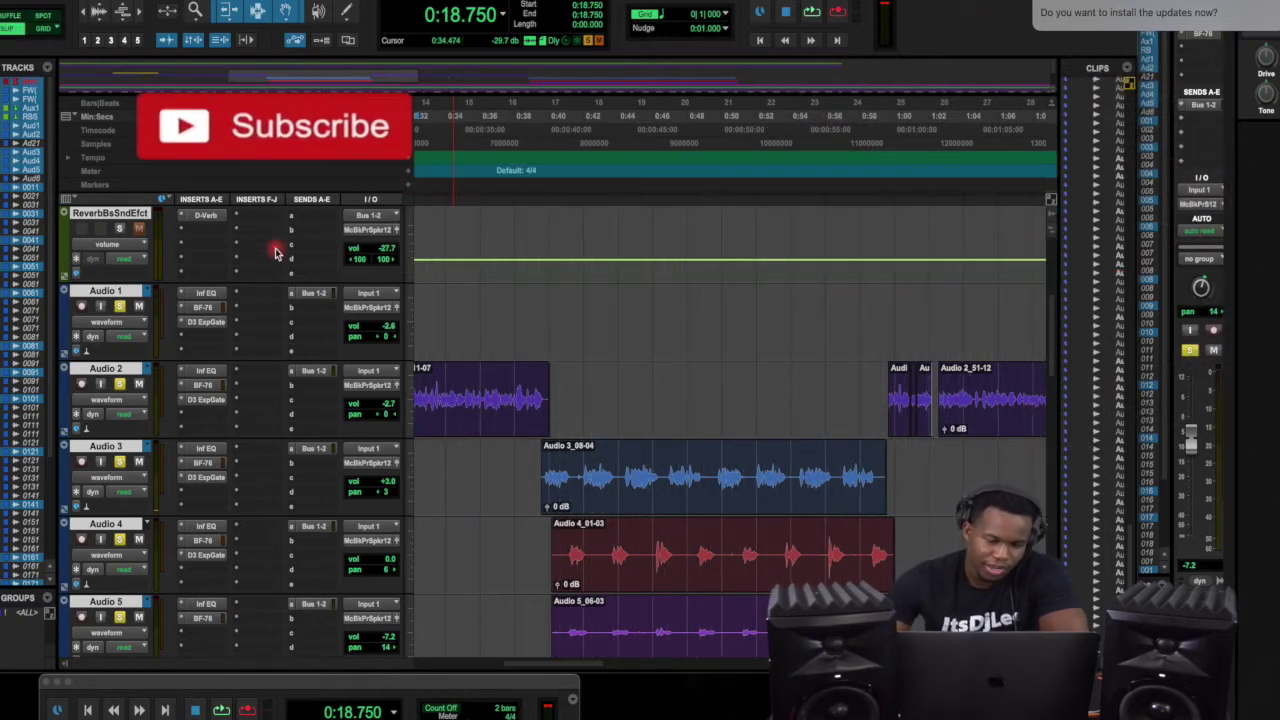
# Switch to Grid mode and place the edit cursor on Audio 3 at 0:32.500
pyautogui.press('super+bracketright')
pyautogui.hscroll(-5, 533, 401)
pyautogui.scroll(-2, 533, 401)
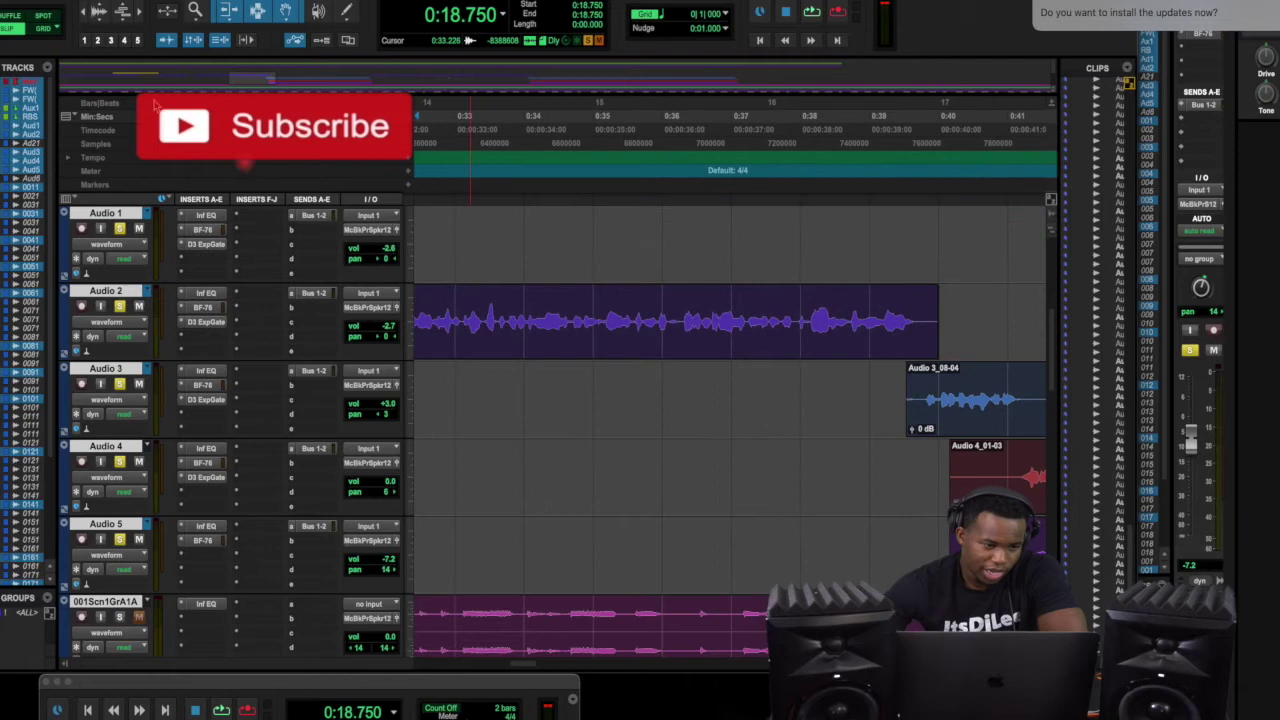
pyautogui.click(42, 29)
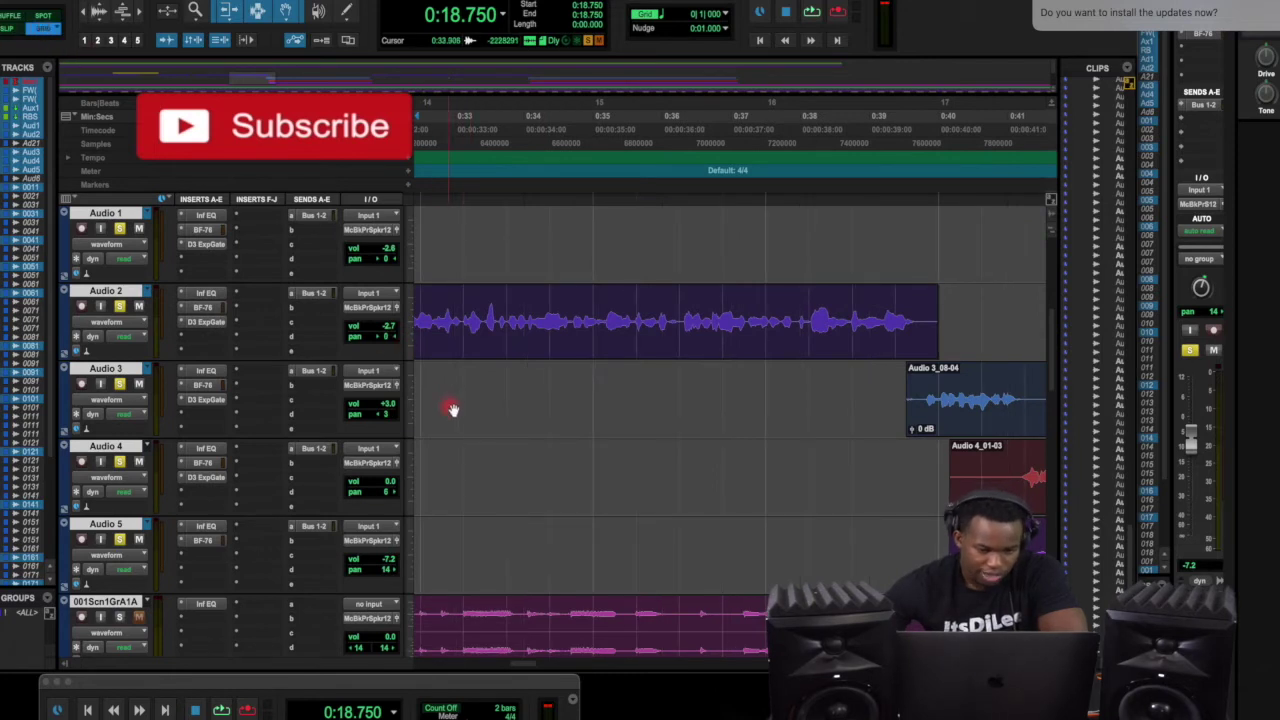
pyautogui.moveTo(446, 383)
pyautogui.mouseDown()
pyautogui.moveTo(612, 398)
pyautogui.moveTo(432, 399)
pyautogui.mouseUp()
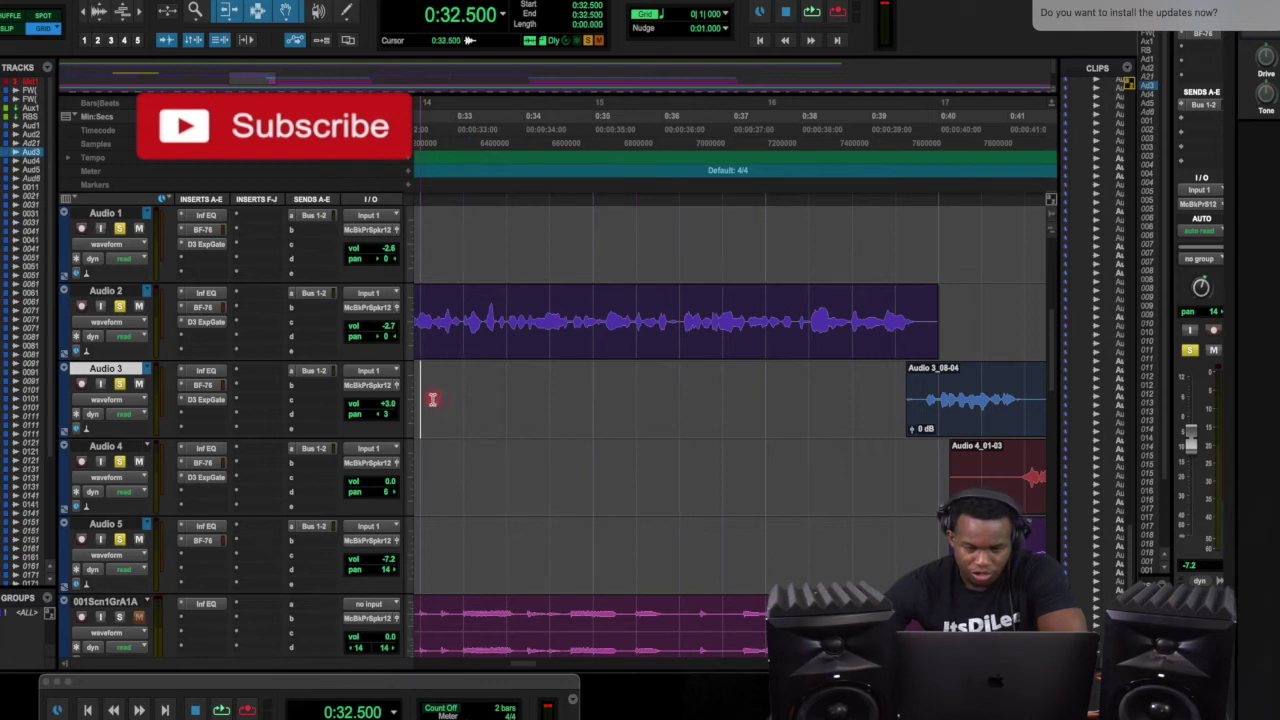
pyautogui.click(729, 17)
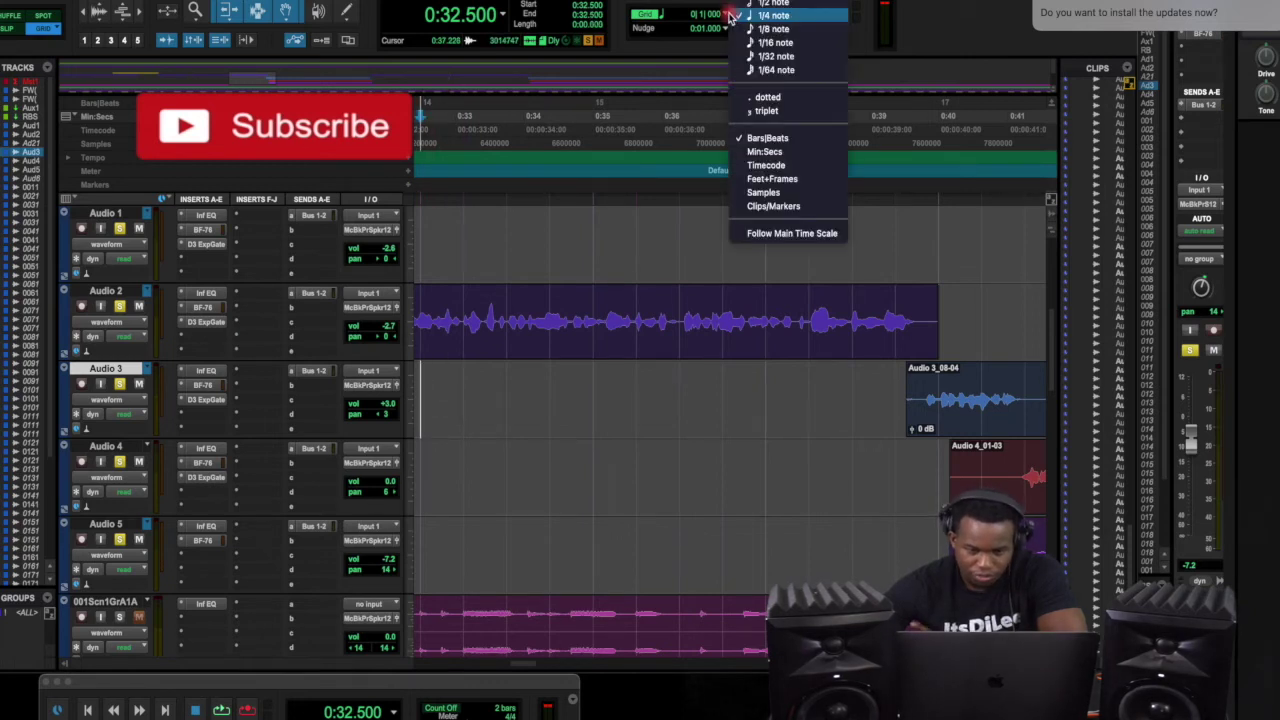
pyautogui.click(766, 57)
pyautogui.click(729, 17)
pyautogui.click(729, 17)
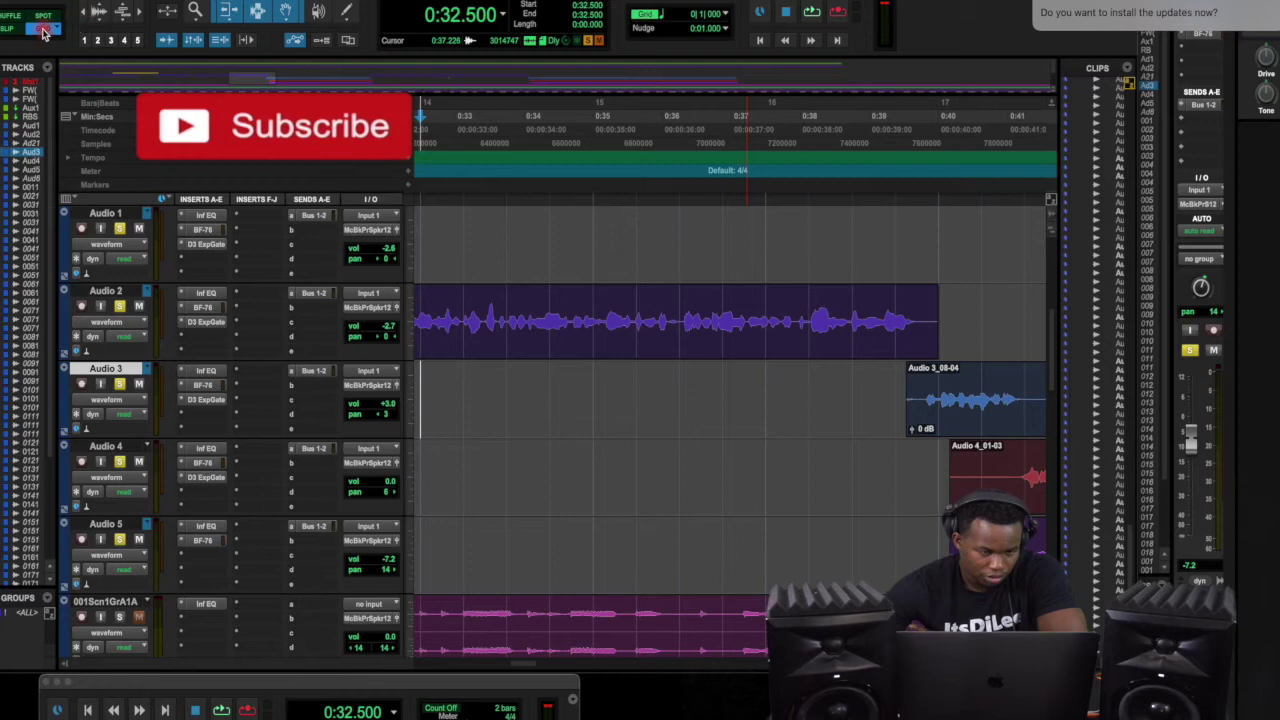
# Switch to Slip mode and place the edit cursor freely at 0:31.712 across the tracks
pyautogui.click(12, 32)
pyautogui.click(431, 405)
pyautogui.moveTo(431, 405)
pyautogui.mouseDown()
pyautogui.moveTo(509, 400)
pyautogui.moveTo(431, 400)
pyautogui.mouseUp()
pyautogui.click(483, 394)
pyautogui.press('super+bracketright')
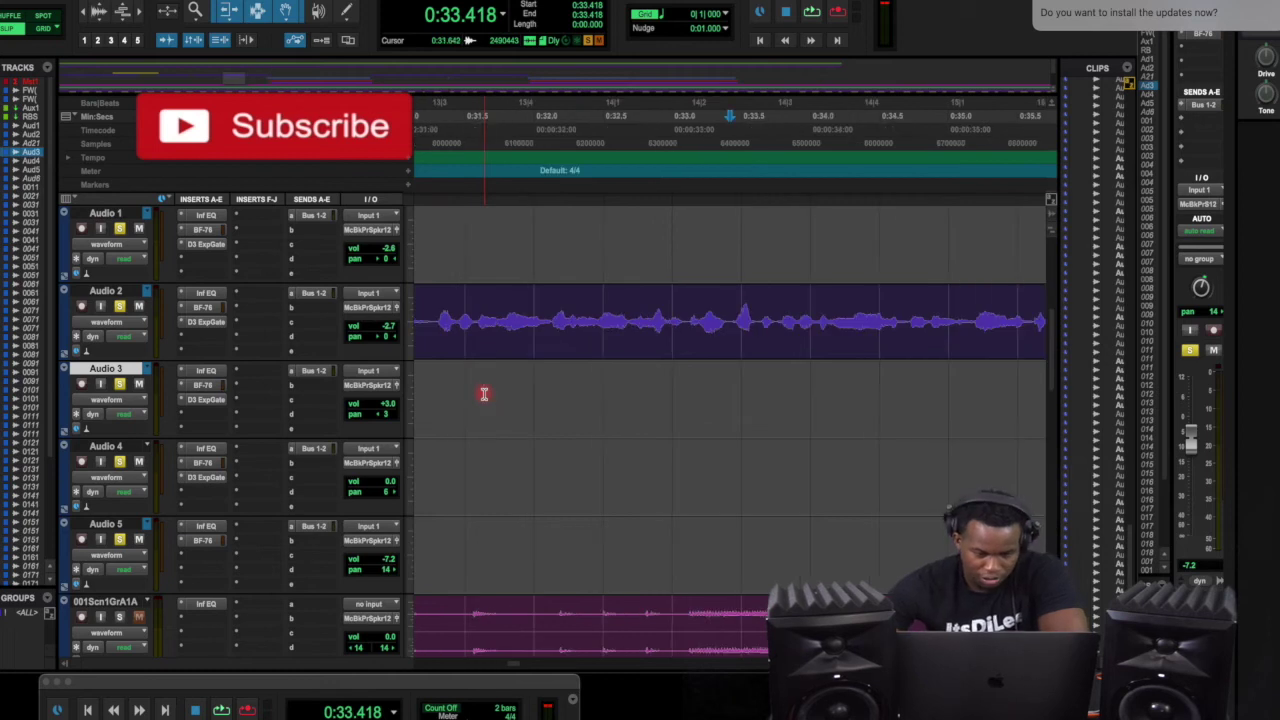
pyautogui.click(492, 116)
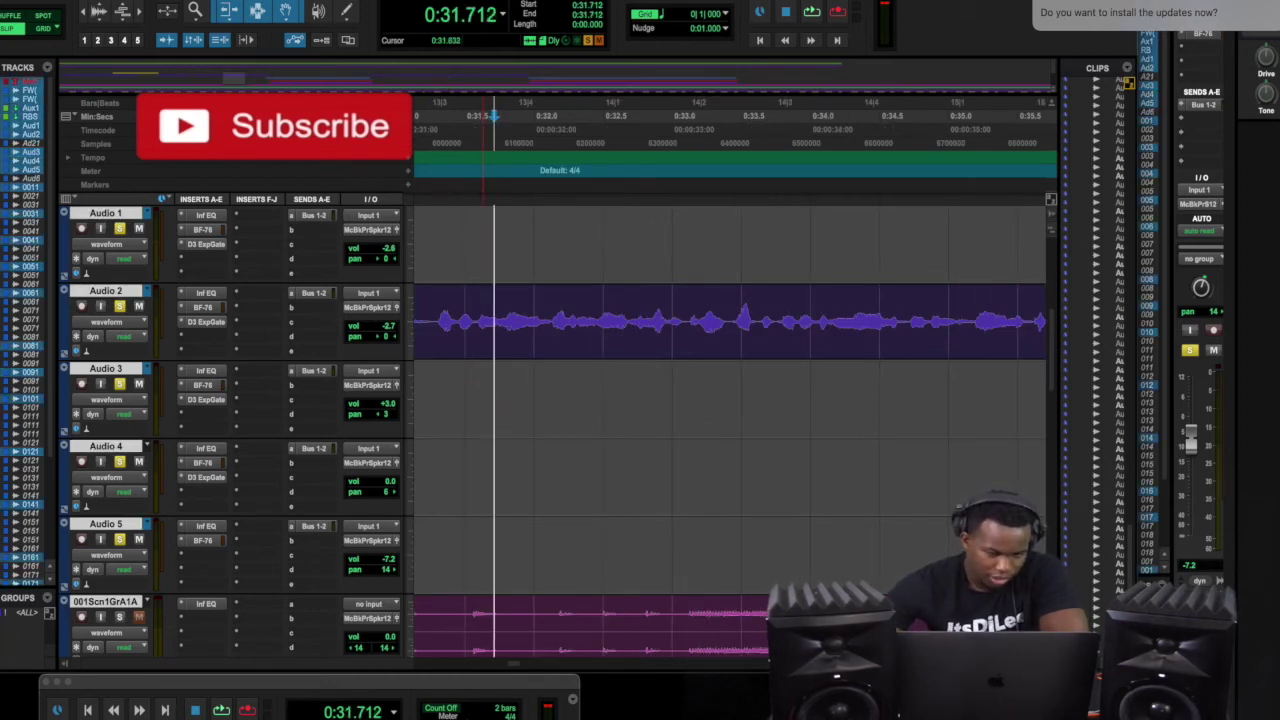
# Place the edit cursor on Audio 1 at 0:31.632 and briefly play the soloed vocals leading up to it
pyautogui.scroll(-5, 472, 638)
pyautogui.scroll(6, 472, 638)
pyautogui.hscroll(-5, 472, 638)
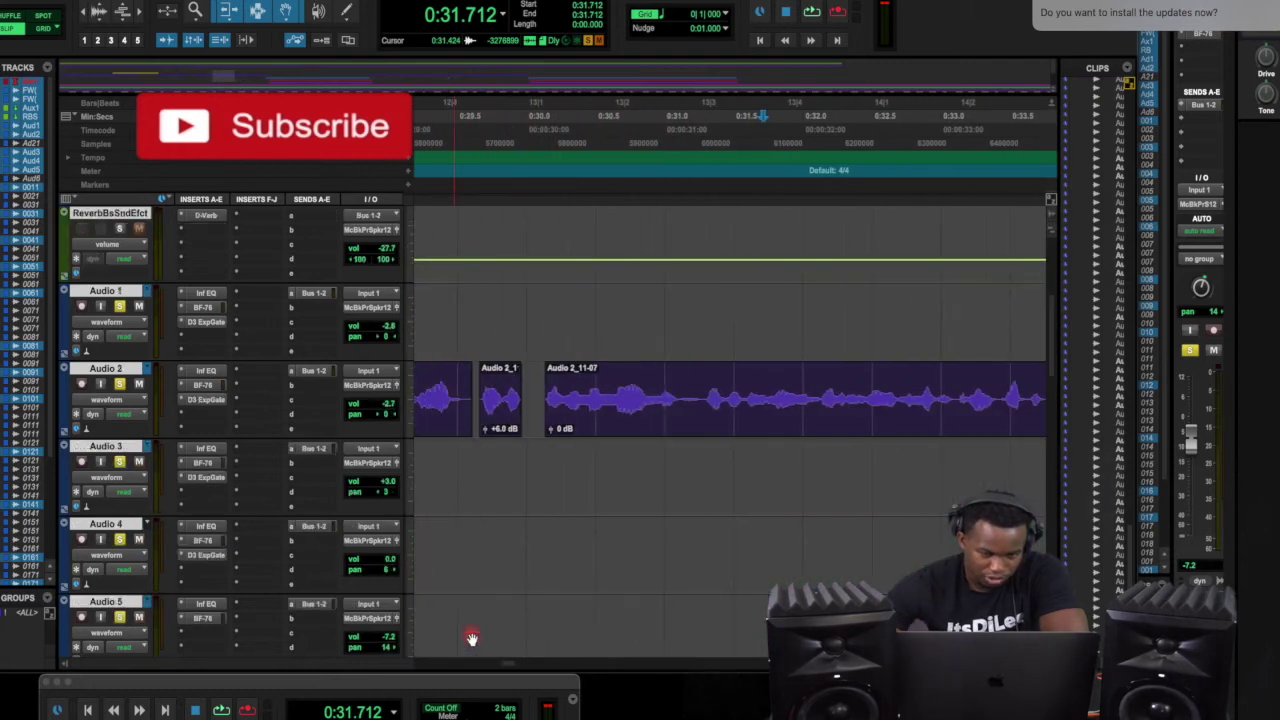
pyautogui.hscroll(-4, 472, 638)
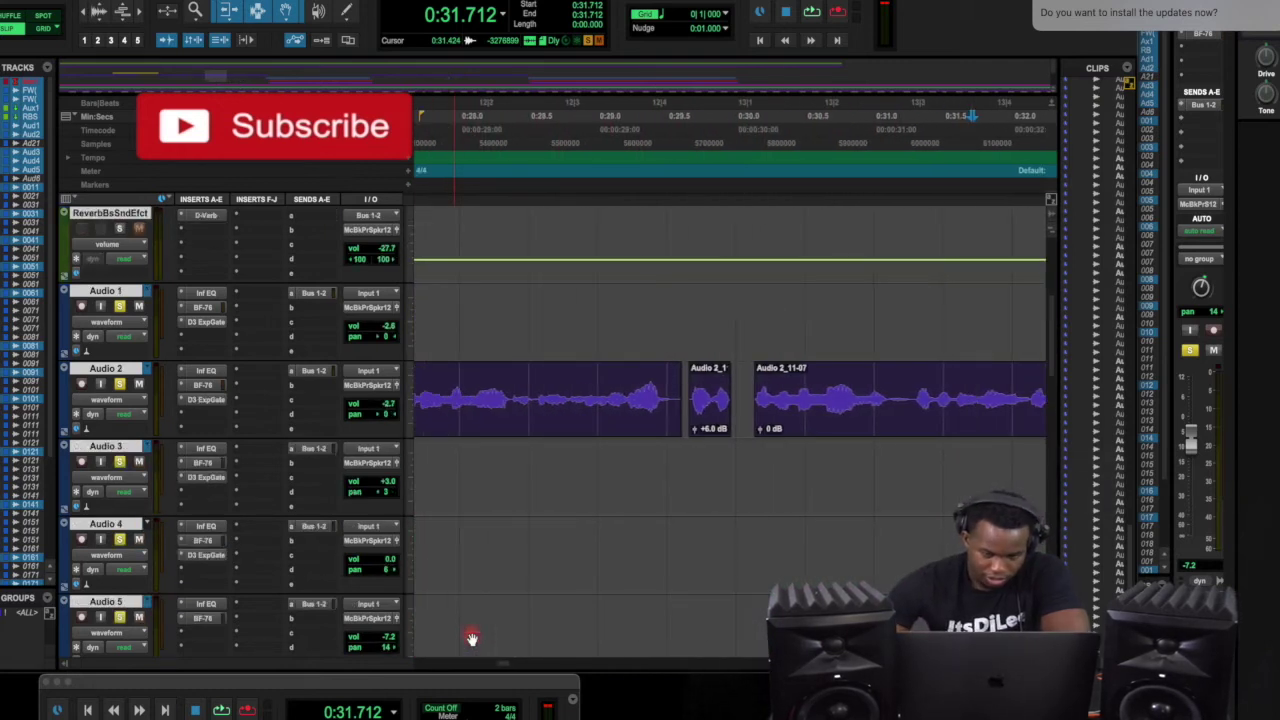
pyautogui.hscroll(-2, 472, 638)
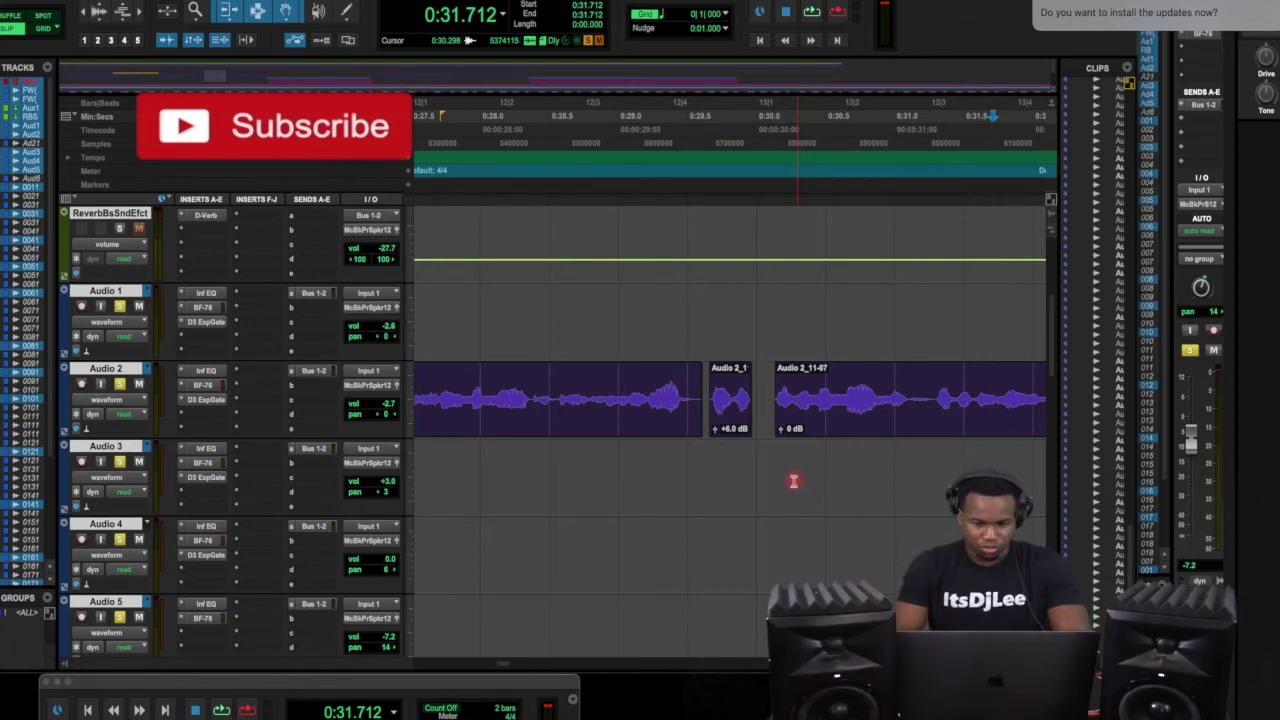
pyautogui.click(981, 303)
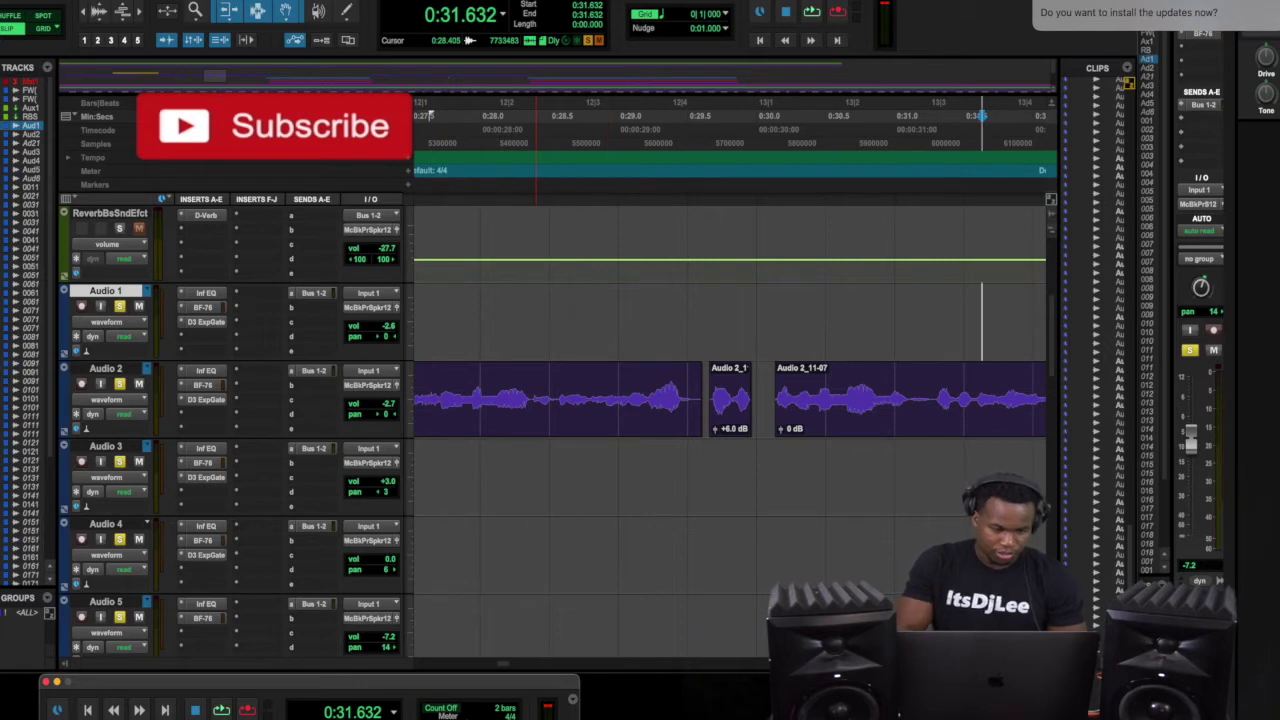
pyautogui.click(221, 710)
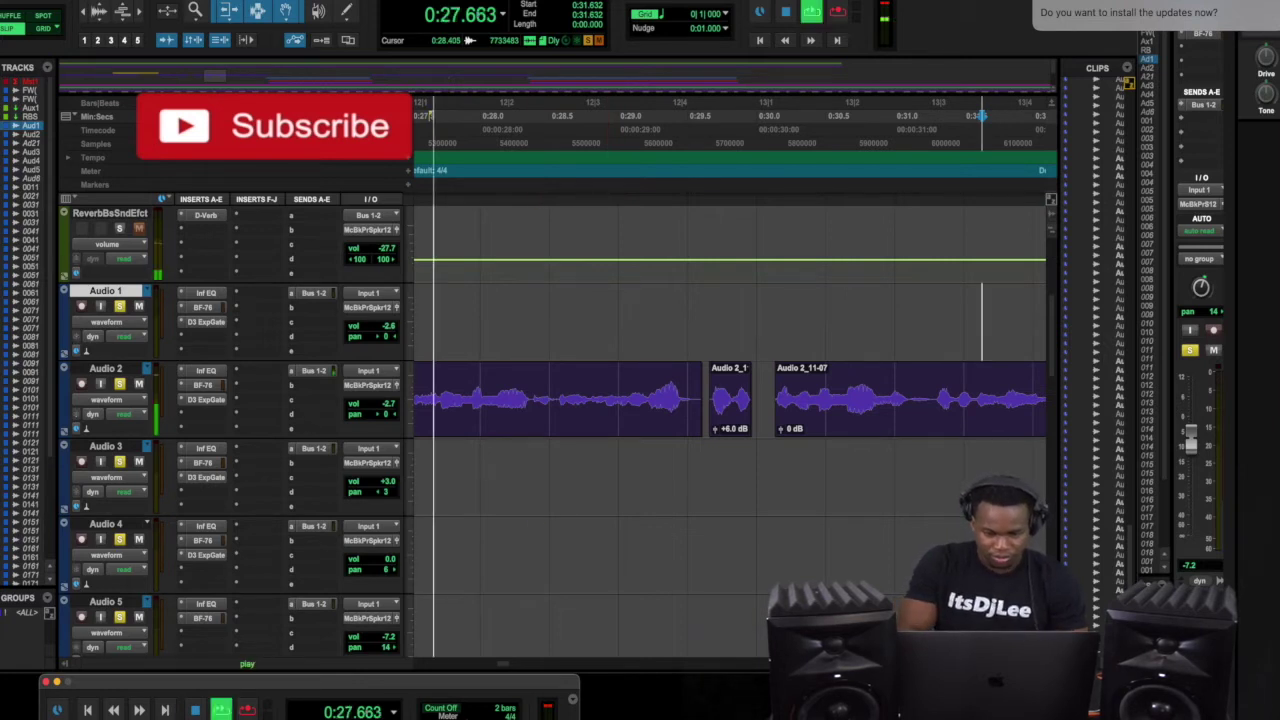
pyautogui.press('space')
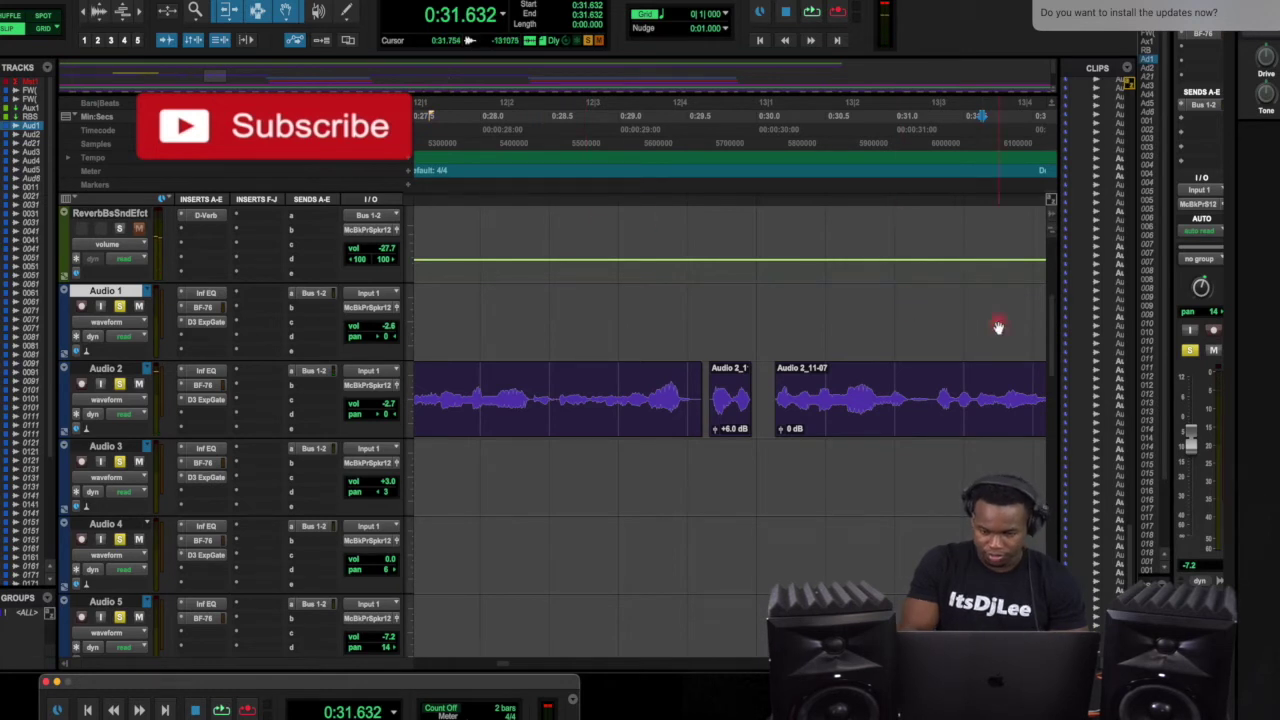
pyautogui.press('space')
pyautogui.press('space')
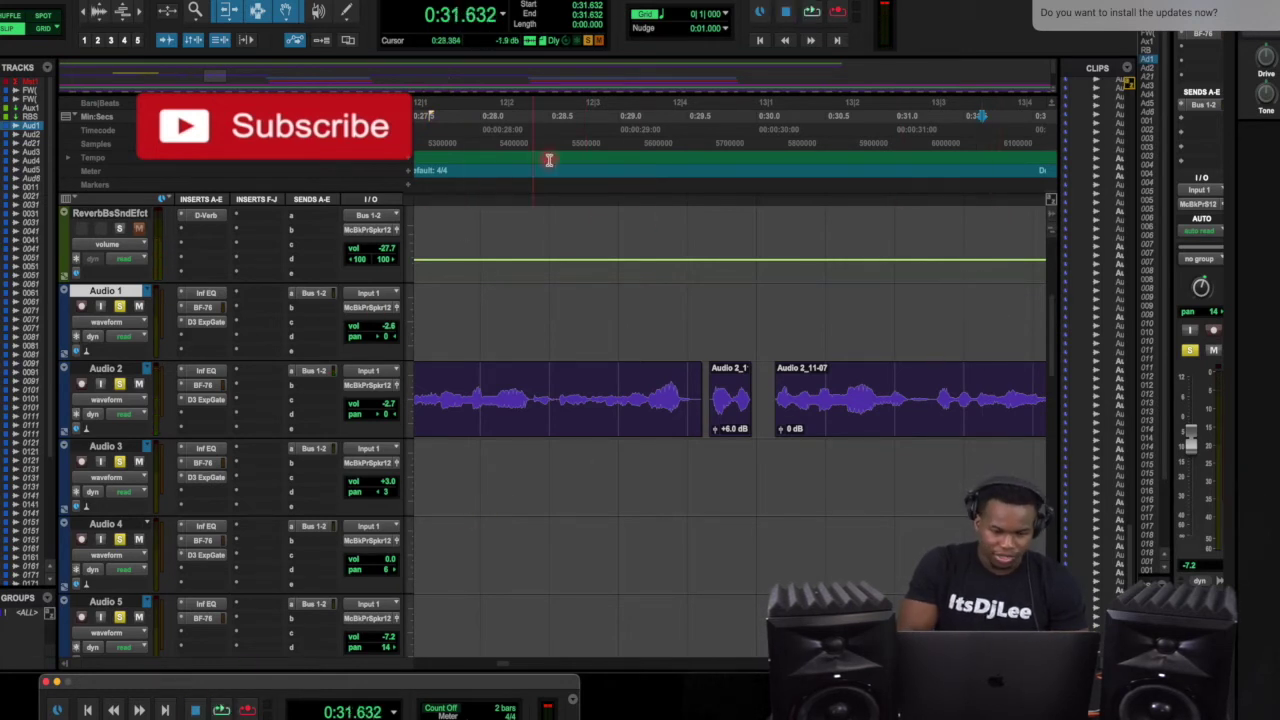
# Play the soloed vocals from 0:27.888, jumping to 0:37.402 to find the word near the end of the Audio 2 phrase
pyautogui.click(463, 110)
pyautogui.press('space')
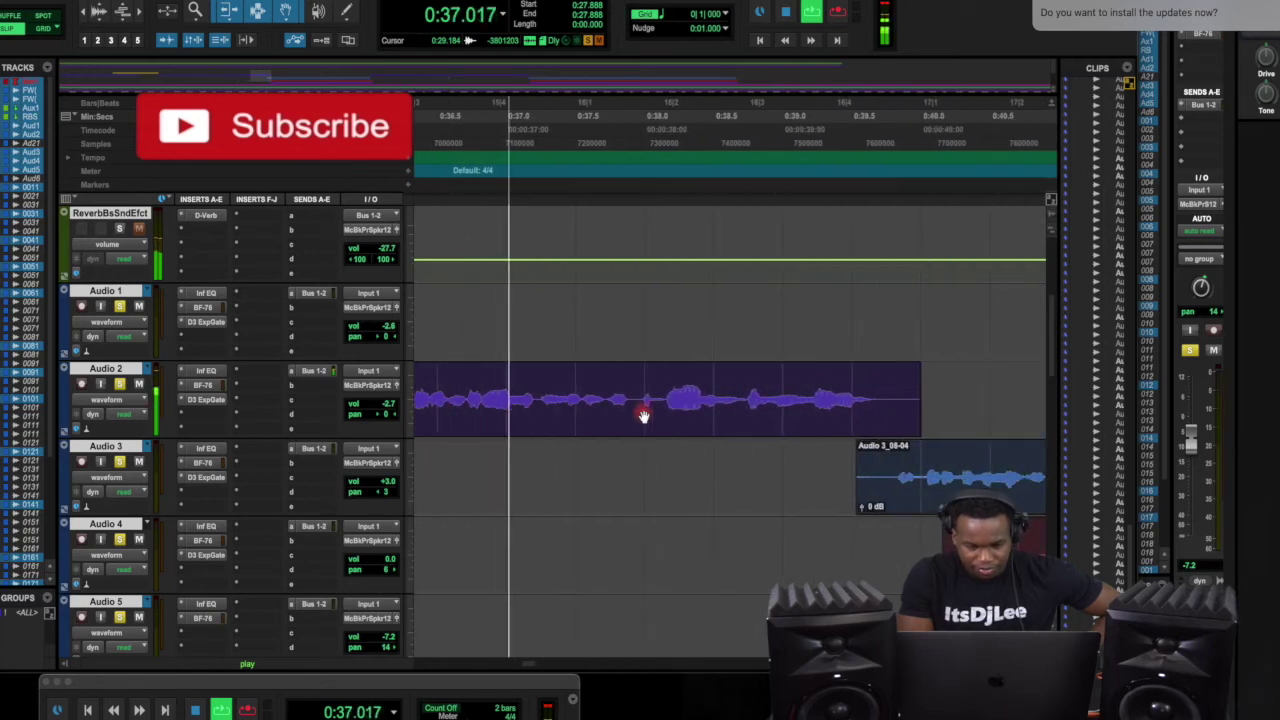
pyautogui.click(517, 143)
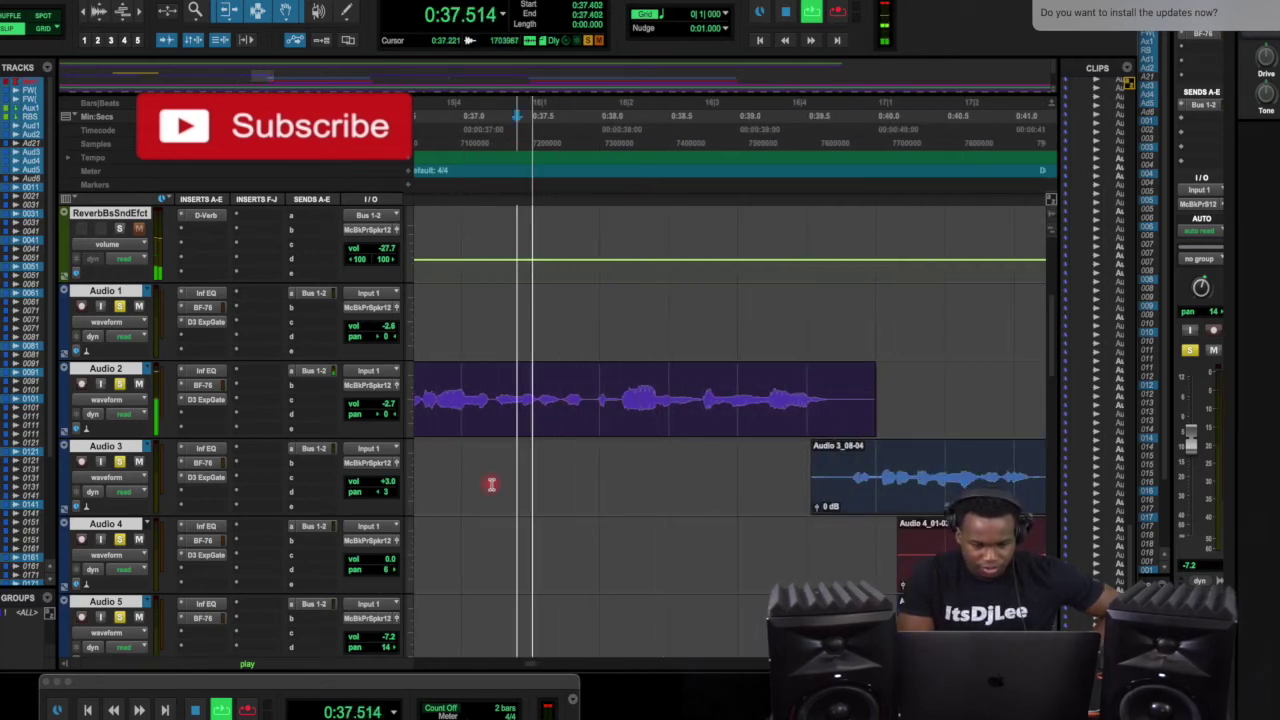
pyautogui.click(458, 92)
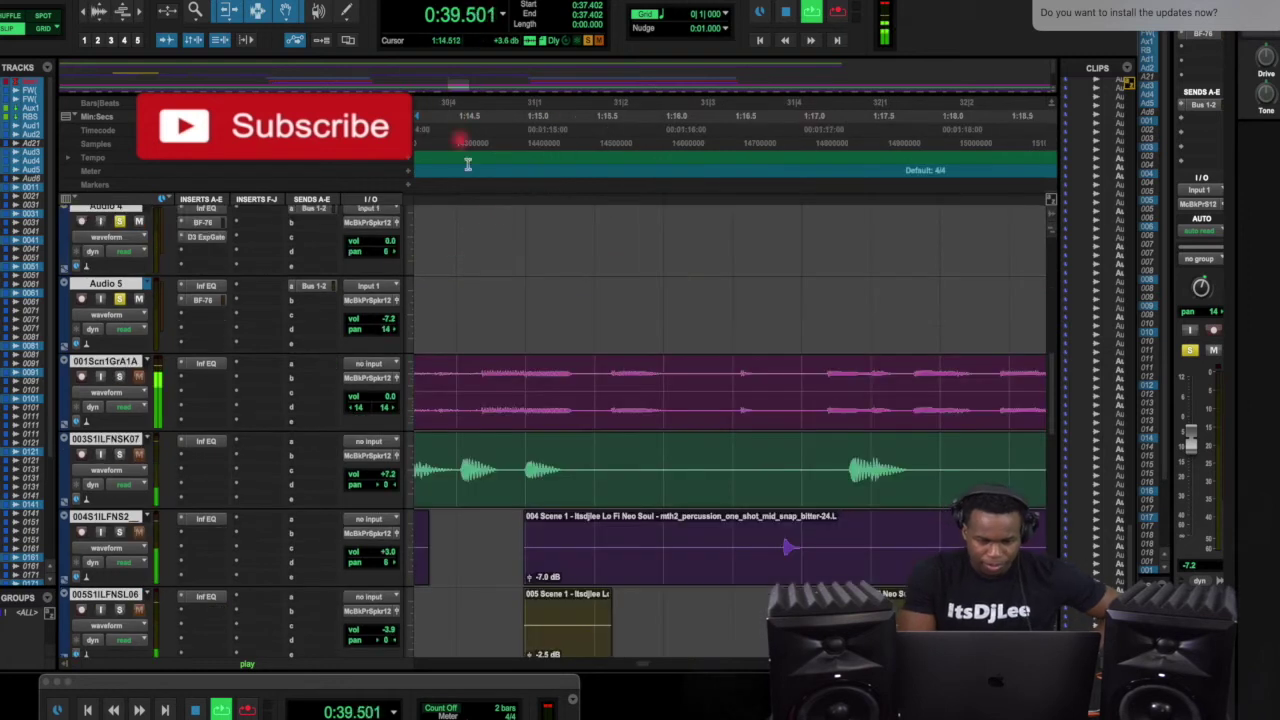
# Replay the end of the Audio 2 phrase from 0:36.853 to pinpoint the word in the waveform
pyautogui.scroll(10, 529, 300)
pyautogui.hscroll(-10, 529, 303)
pyautogui.hscroll(5, 526, 303)
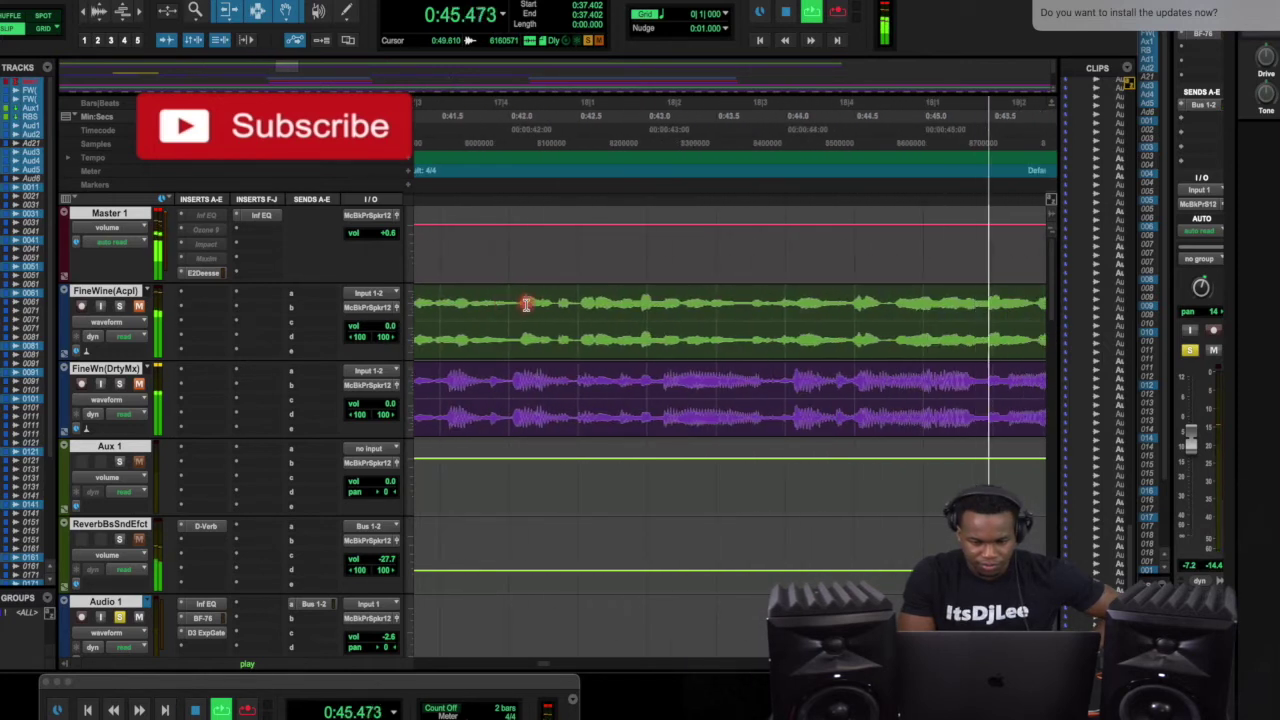
pyautogui.hscroll(-5, 526, 303)
pyautogui.scroll(-10, 526, 300)
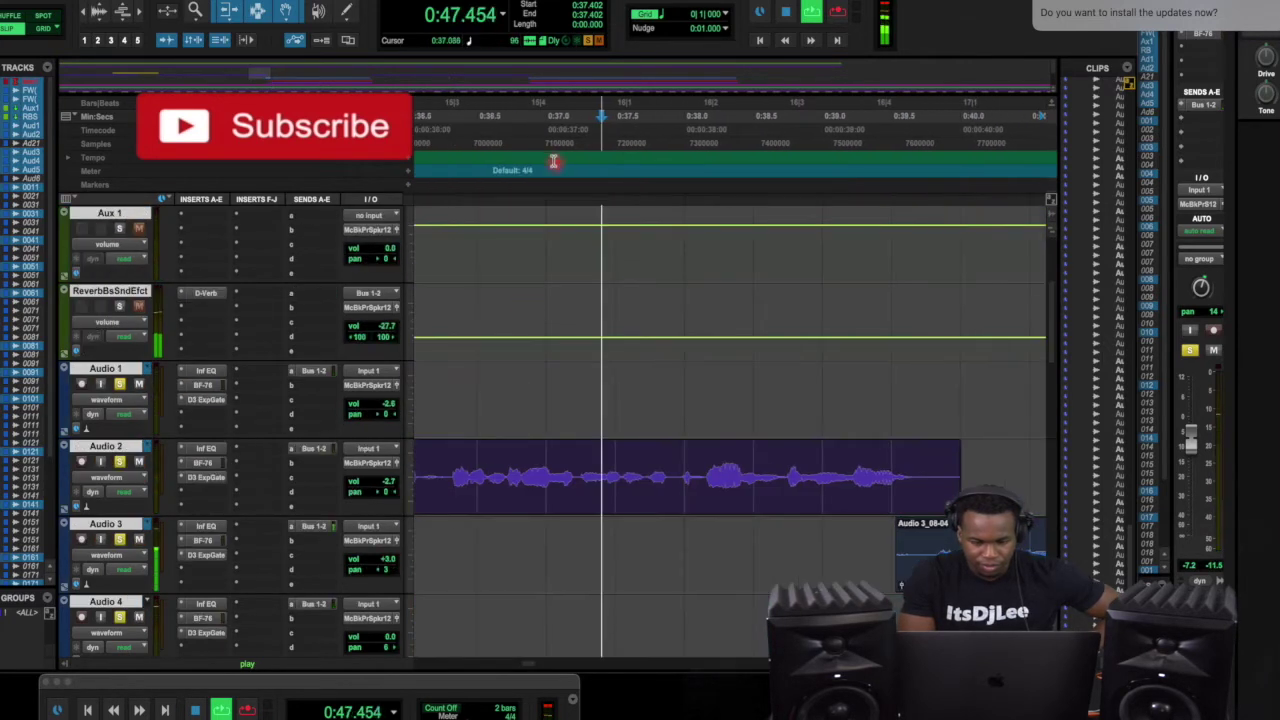
pyautogui.click(569, 251)
pyautogui.scroll(-3, 586, 266)
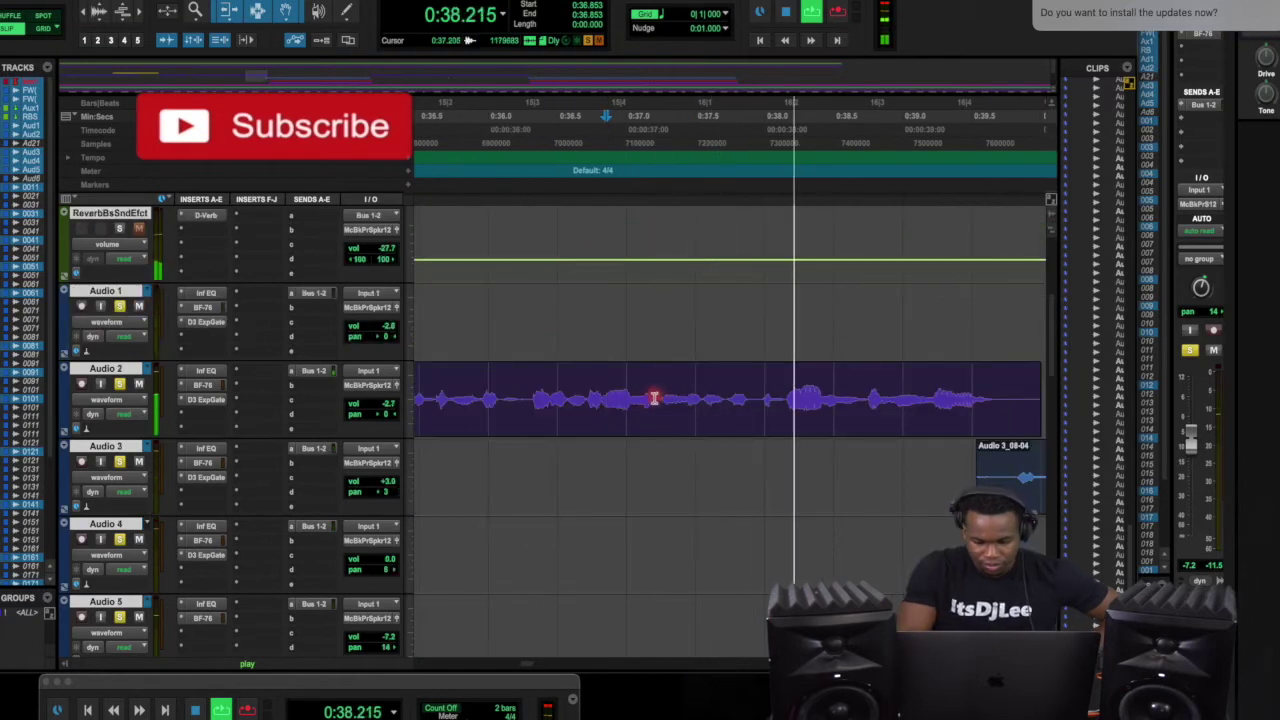
pyautogui.hotkey('ctrl', ']')
pyautogui.press('space')
pyautogui.press('space')
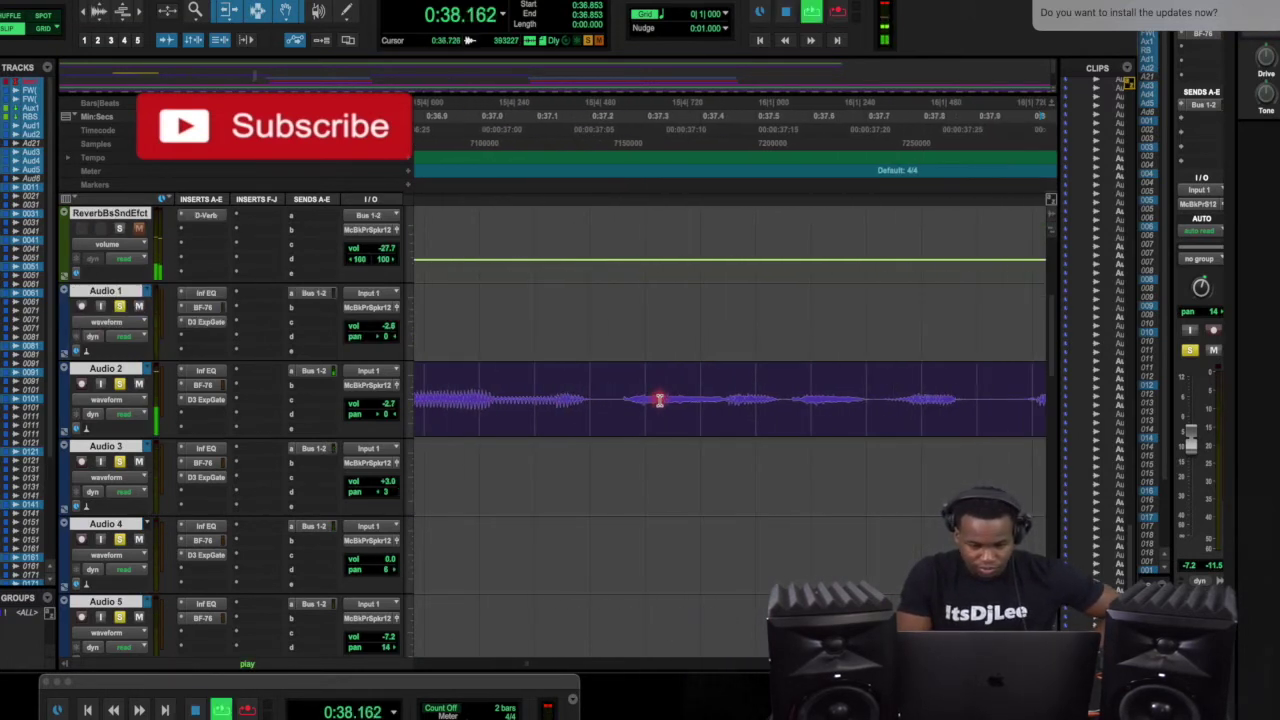
# Delete the 0.310-second section of Audio 2 starting at 0:37.238 and play from 0:36.944 to check the gap
pyautogui.moveTo(610, 395); pyautogui.dragTo(782, 414)
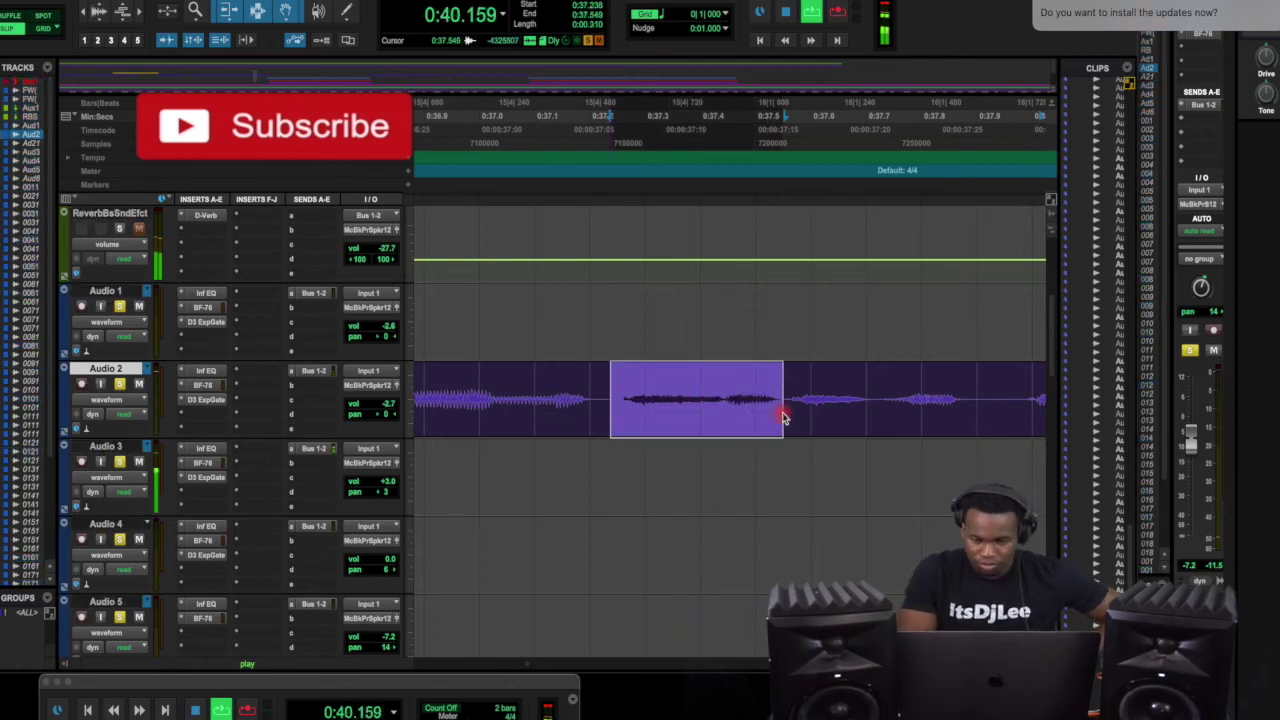
pyautogui.press('Delete')
pyautogui.press('space')
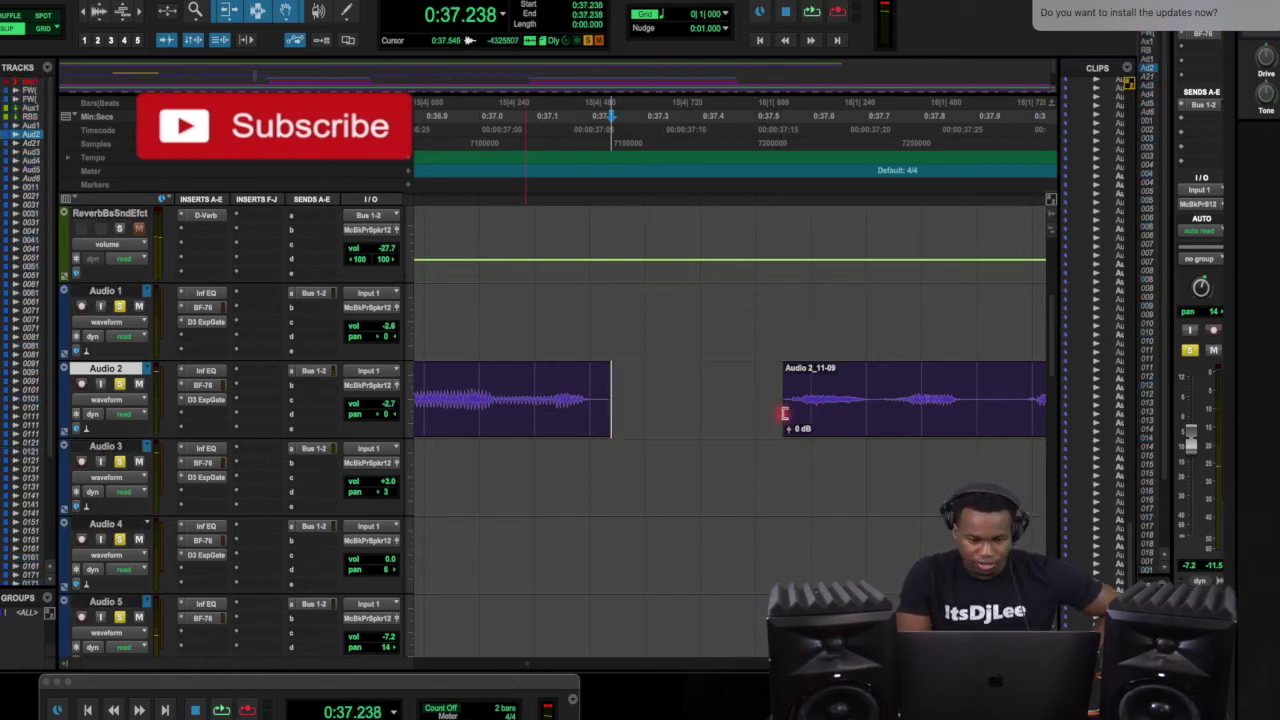
pyautogui.press('space')
pyautogui.click(447, 157)
pyautogui.press('space')
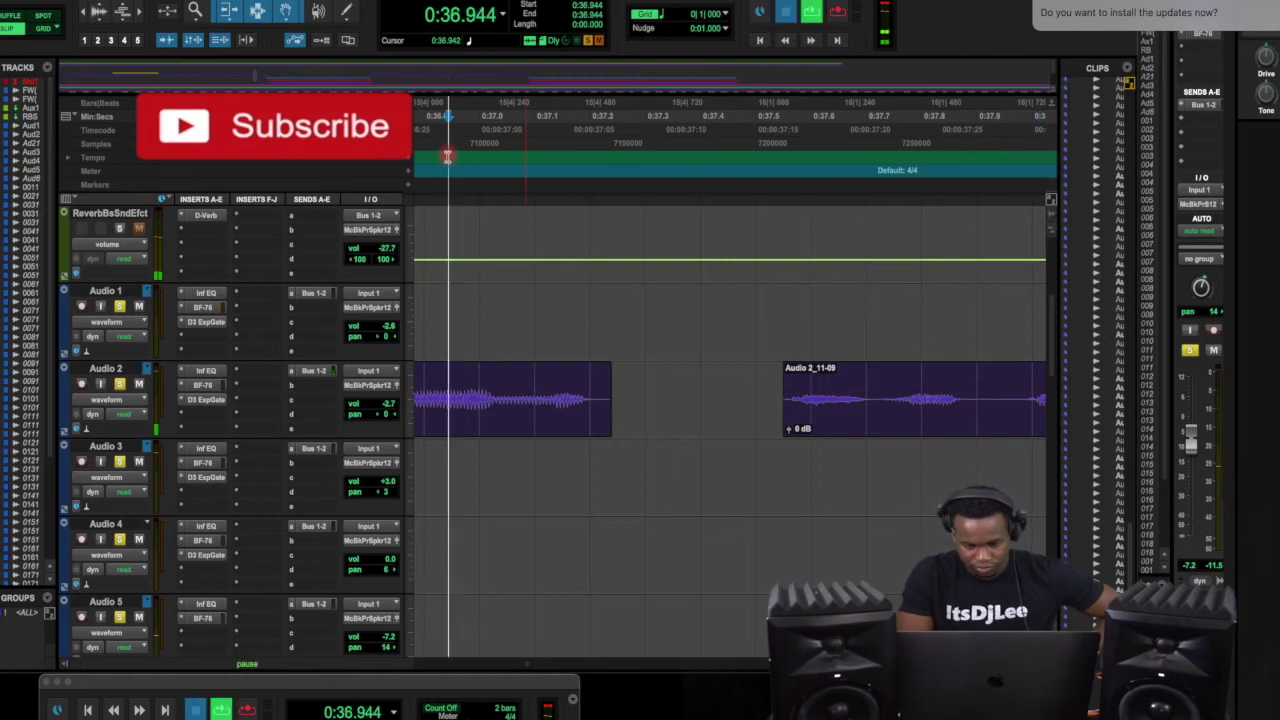
# Add short fades to the Audio 2 clip edges on both sides of the gap and set the playback position to 0:36.914
pyautogui.click(787, 368)
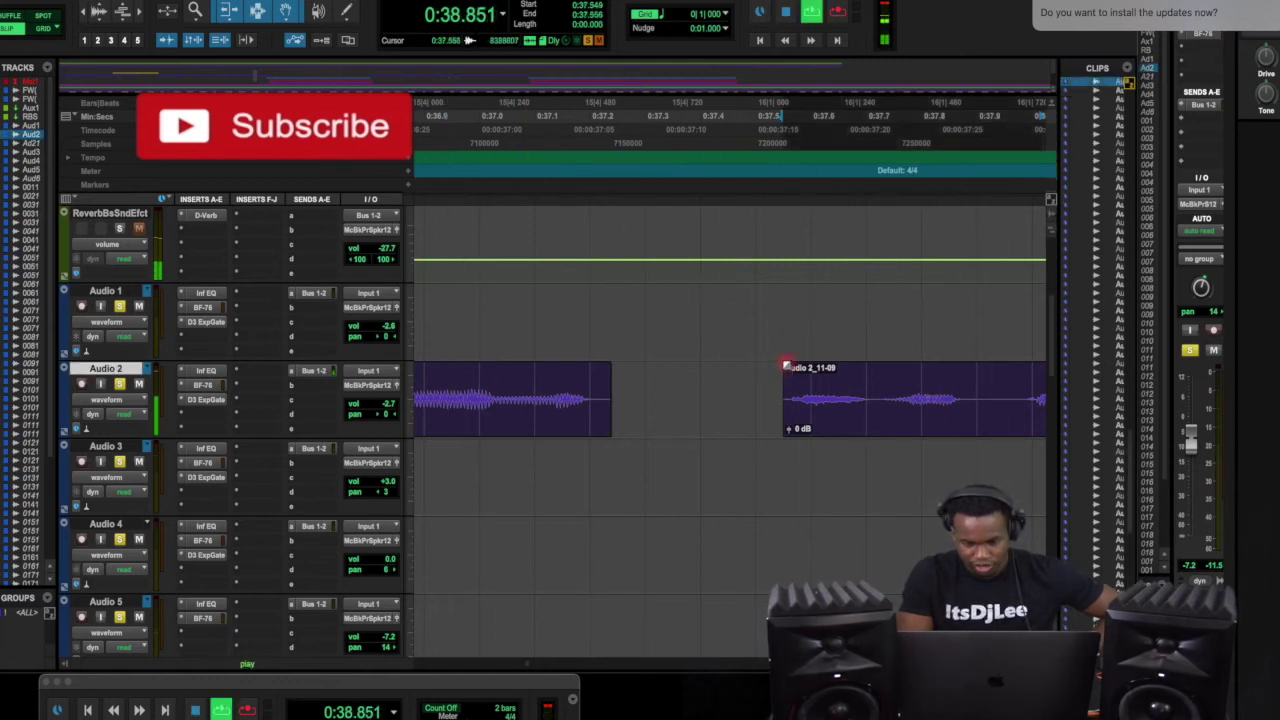
pyautogui.press('space')
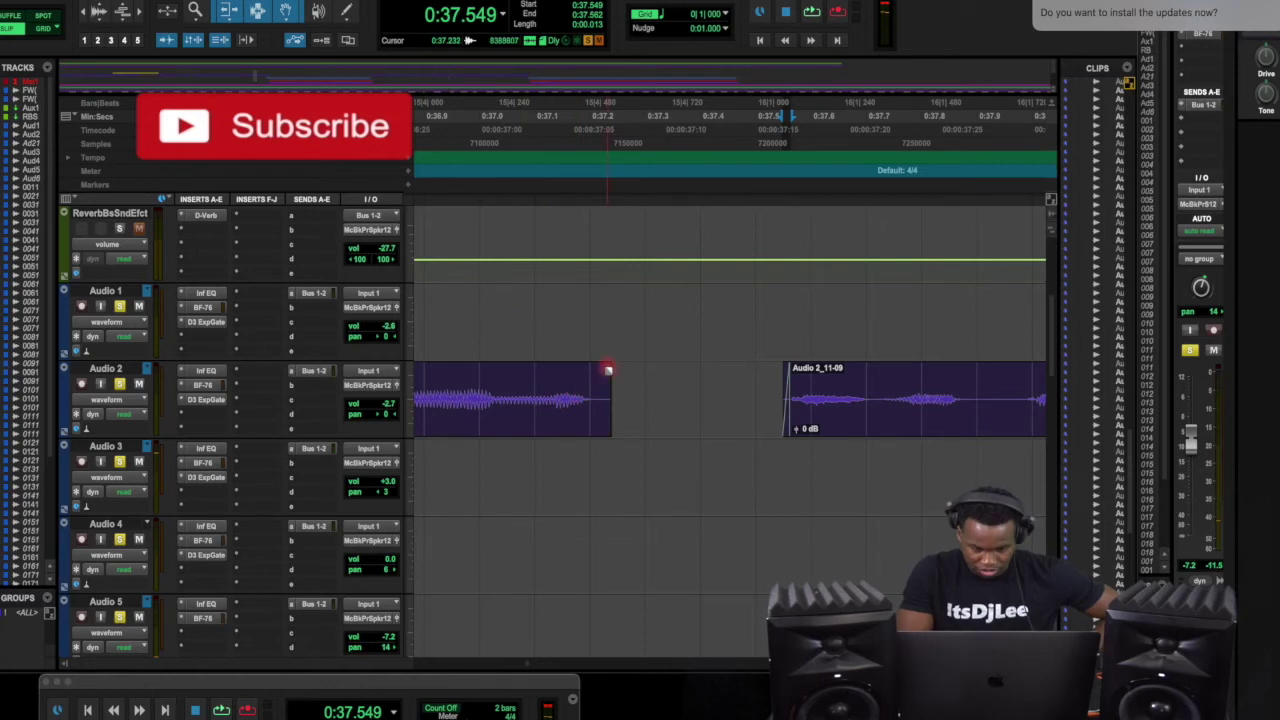
pyautogui.click(607, 370)
pyautogui.click(432, 112)
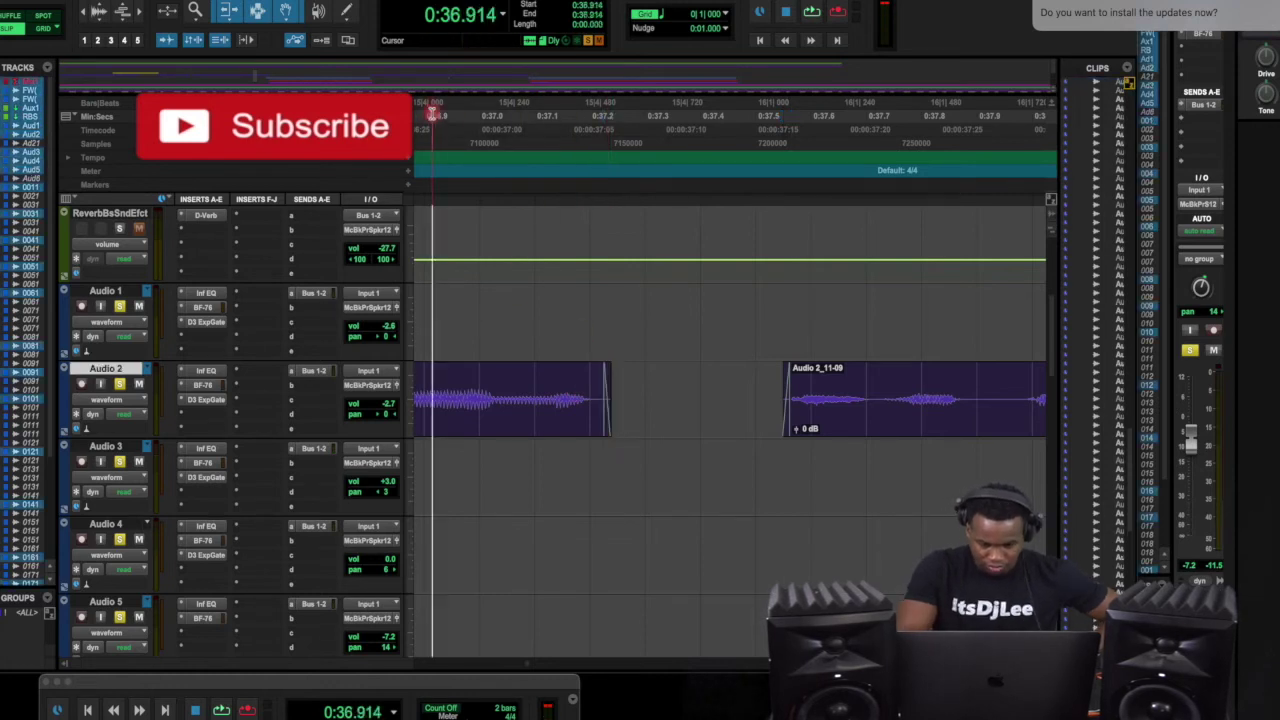
# Play the soloed vocals around 0:36.914 to check the faded gap in Audio 2
pyautogui.press('r')
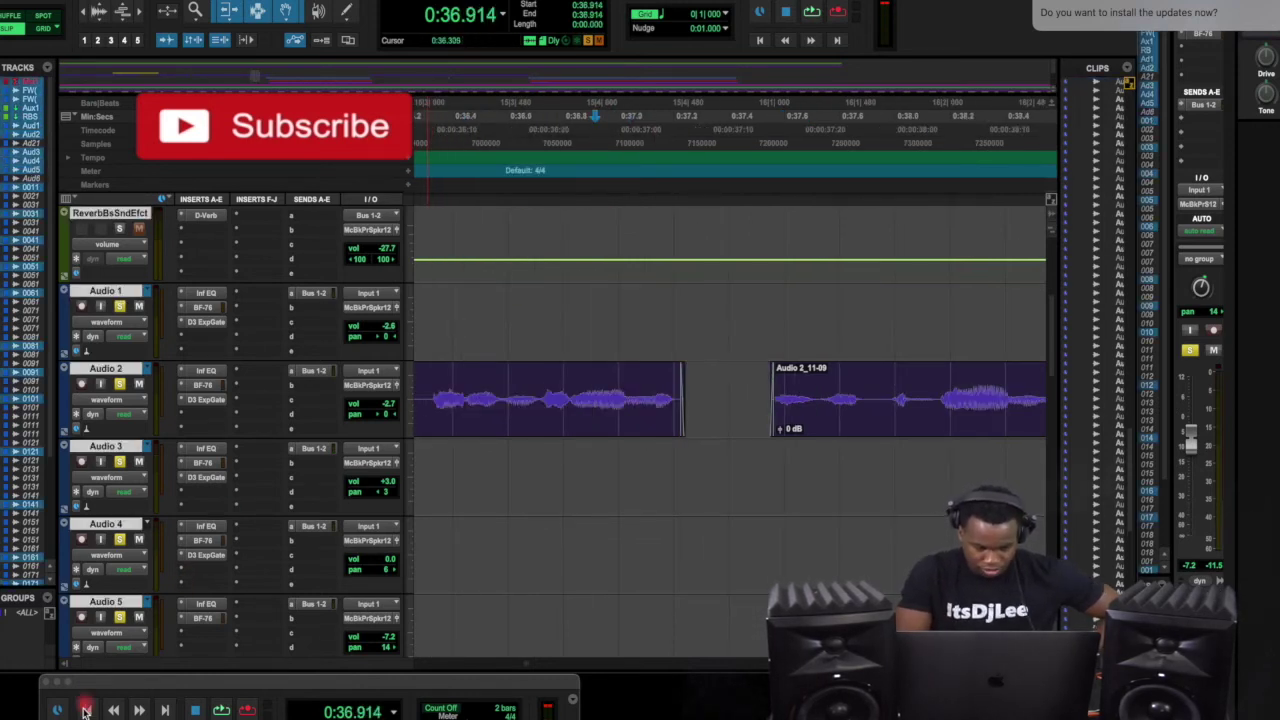
pyautogui.press('space')
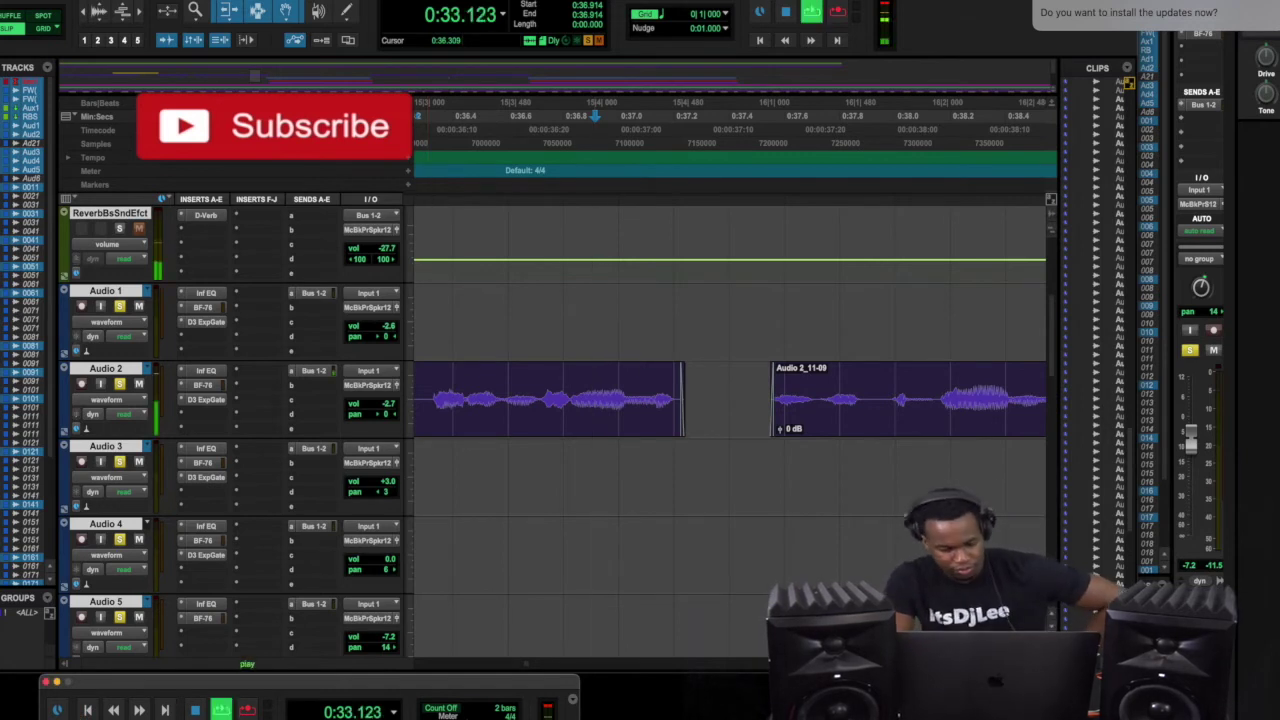
pyautogui.press('r')
pyautogui.press('r')
pyautogui.press('r')
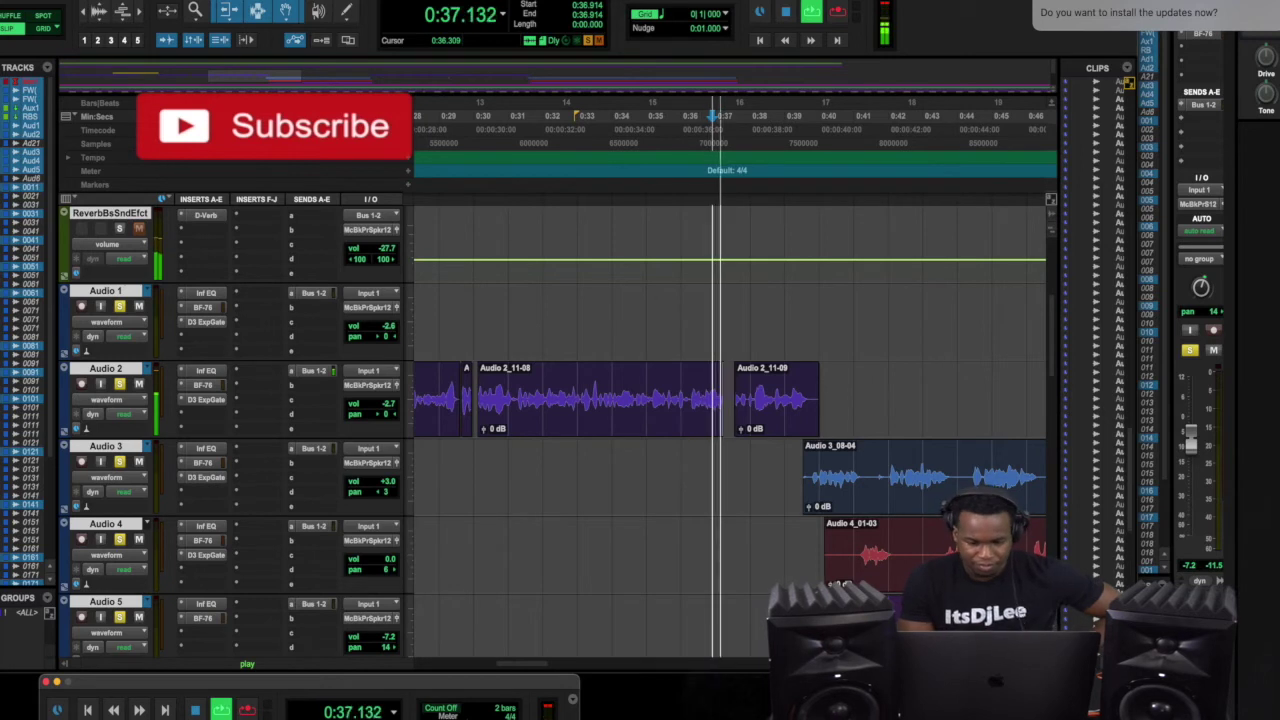
pyautogui.press('super+bracketright')
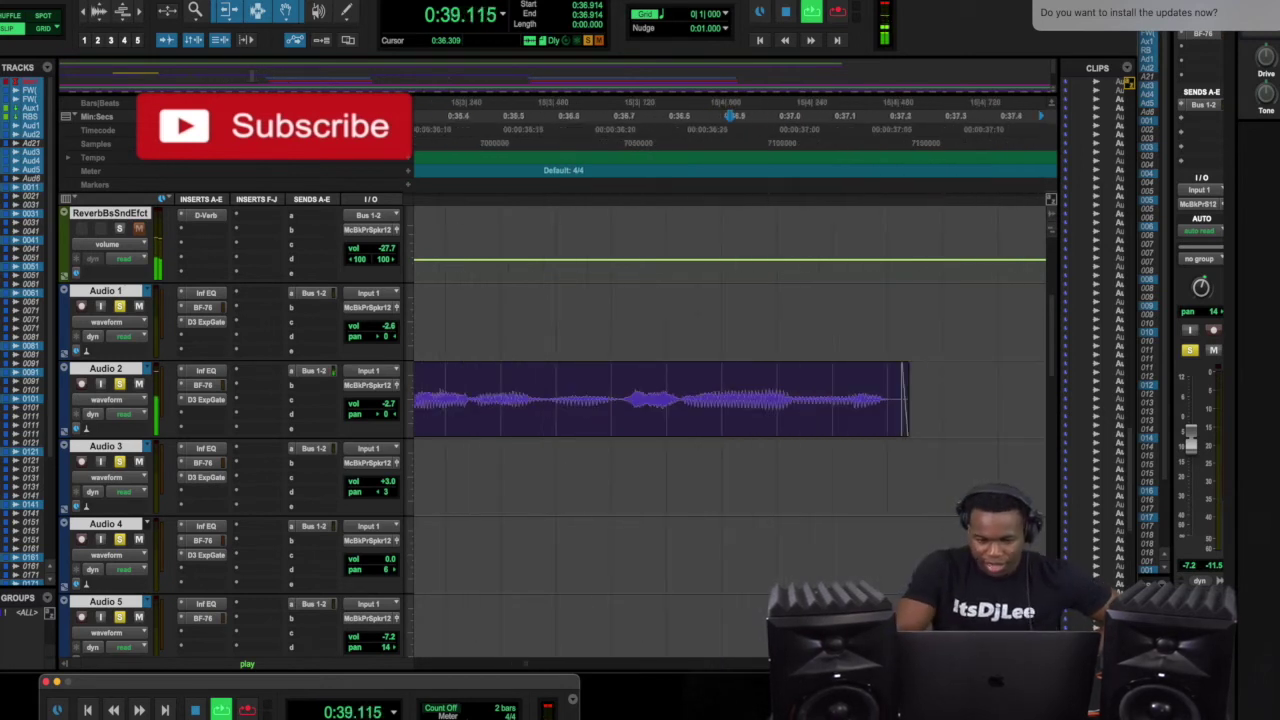
pyautogui.press('space')
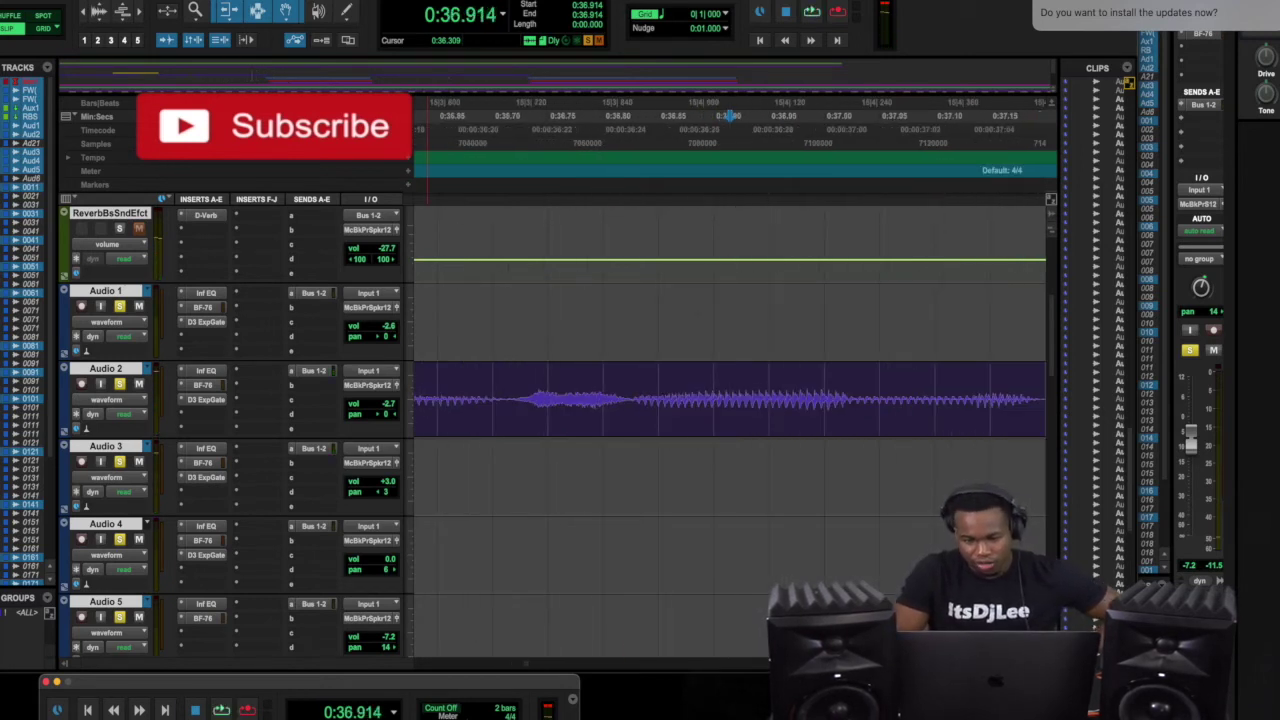
# Extend the end of the Audio 2 clip before the gap to about 0:37.32 and play from 0:37.085
pyautogui.press('super+z')
pyautogui.moveTo(661, 393); pyautogui.dragTo(775, 405)
pyautogui.click(514, 120)
pyautogui.press('space')
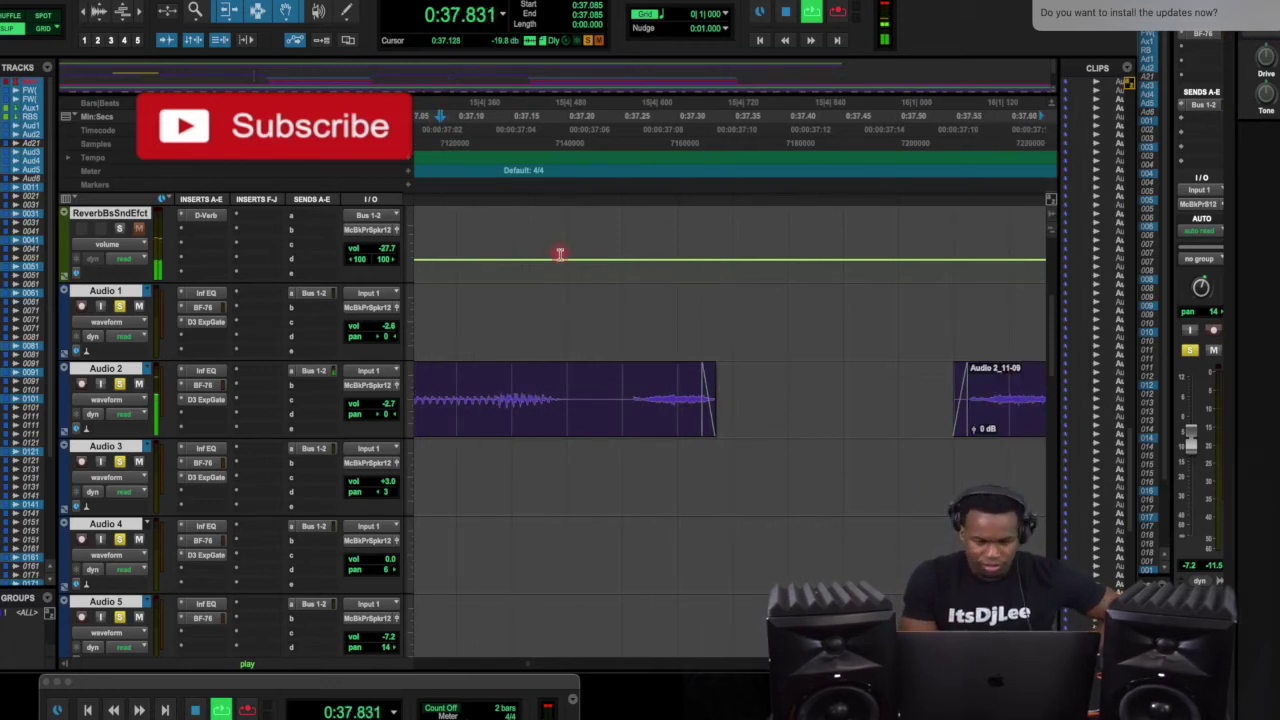
pyautogui.press('space')
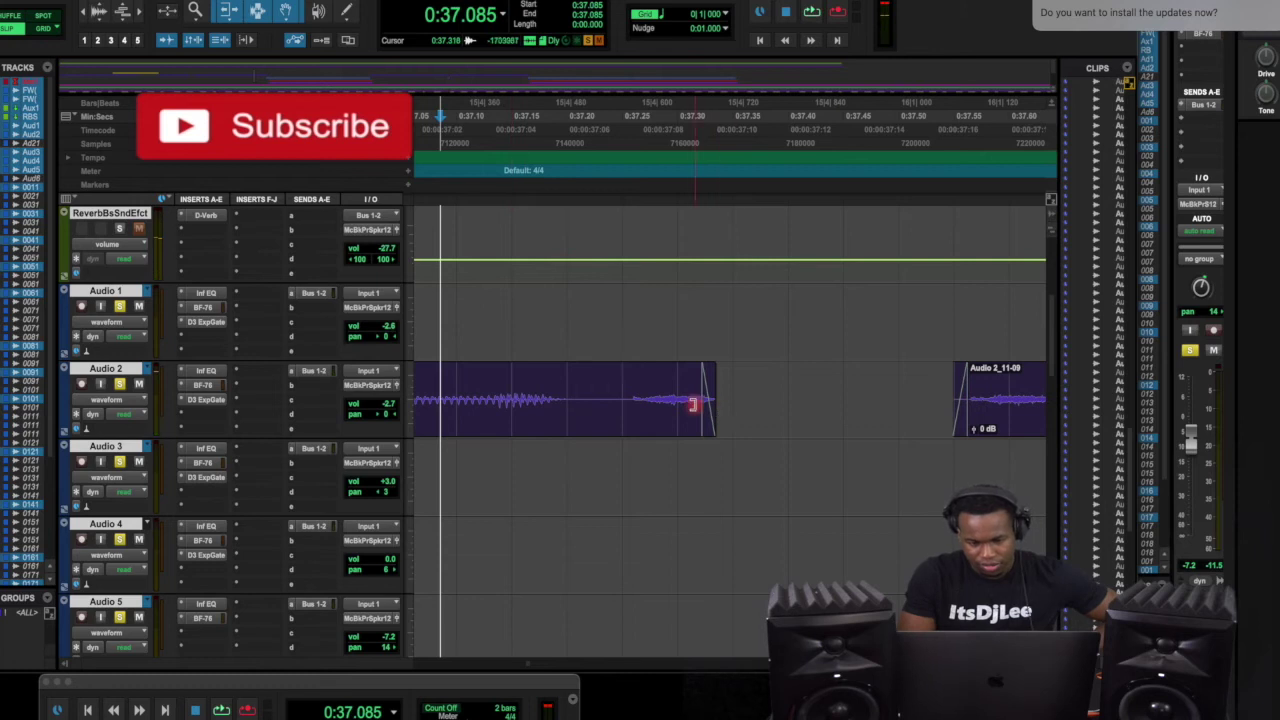
# Lengthen the Audio 2 clip before the gap further to about 0:37.36 and play from 0:37.094
pyautogui.moveTo(692, 403); pyautogui.dragTo(742, 402)
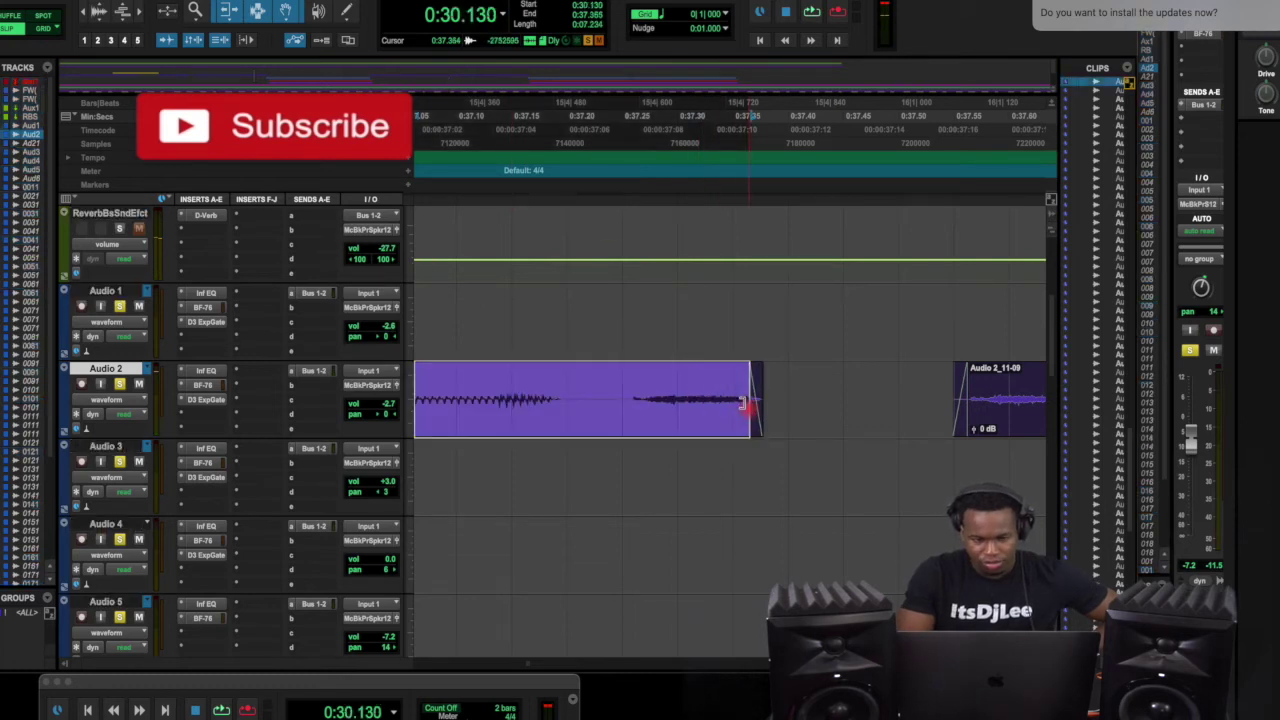
pyautogui.click(452, 120)
pyautogui.press('space')
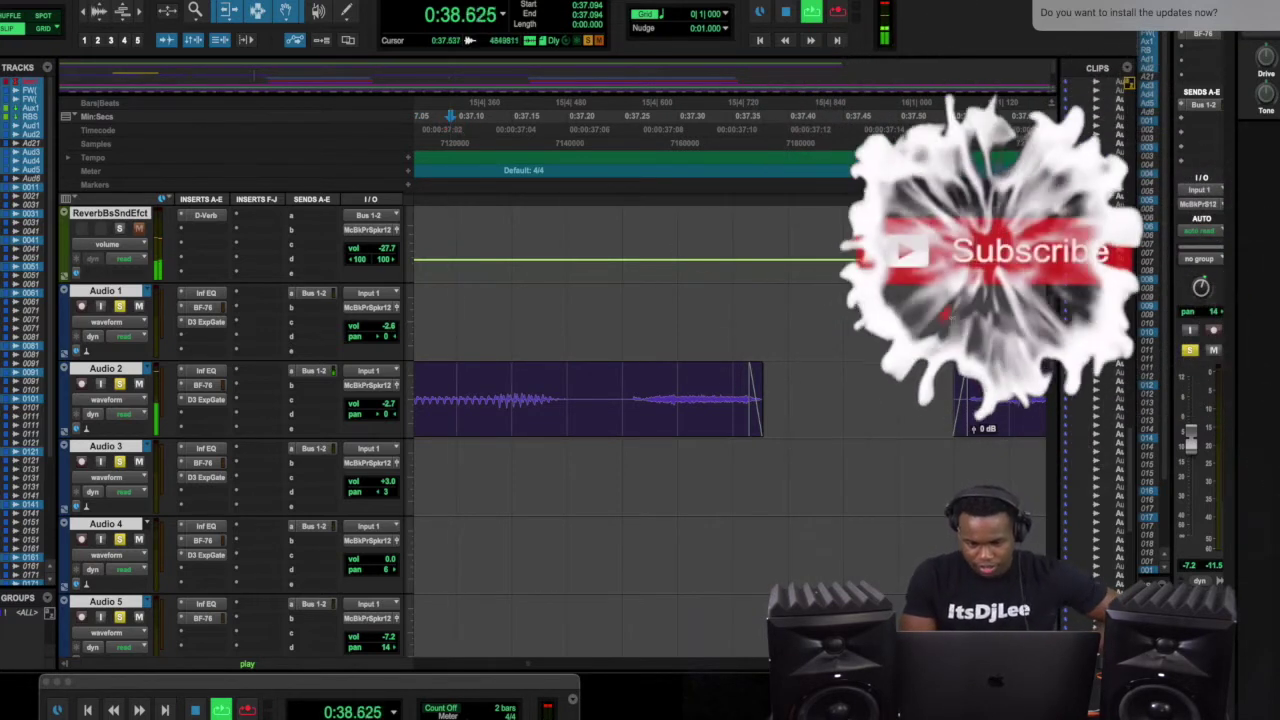
# Trim the start of the Audio 2_11-09 clip to about 0:37.55 and play from 0:37.120
pyautogui.click(990, 395)
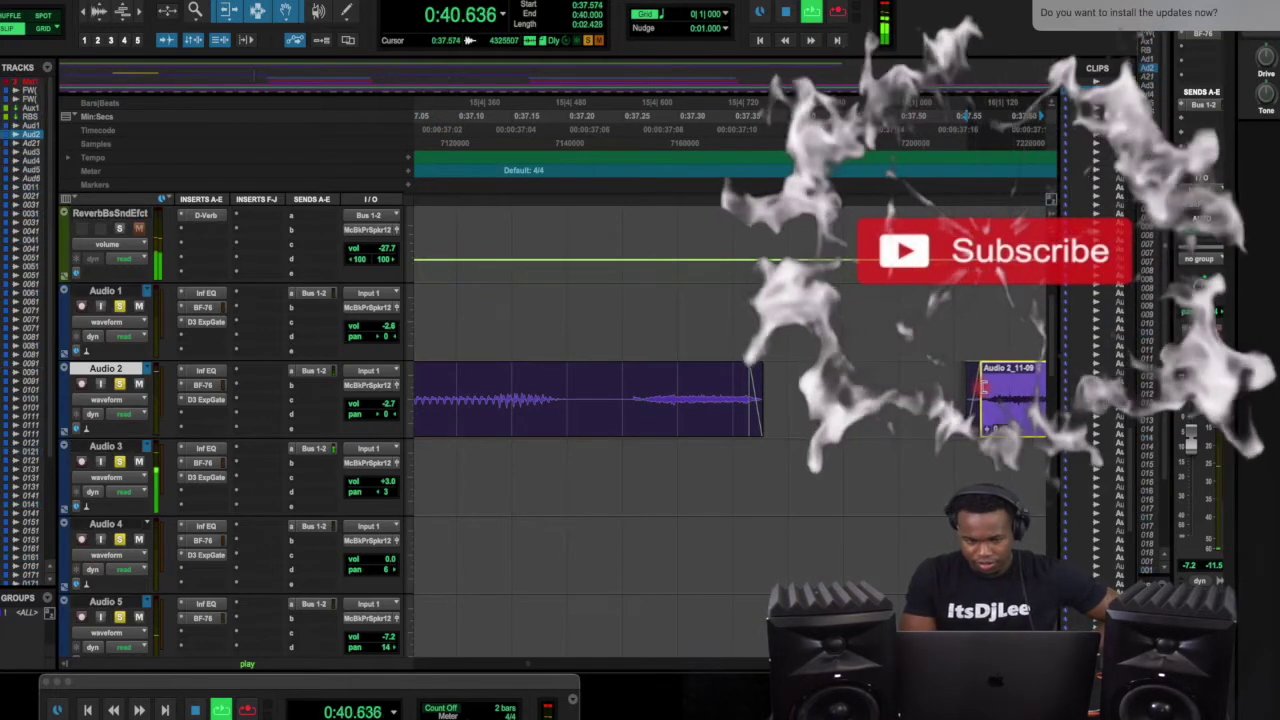
pyautogui.click(479, 108)
pyautogui.press('space')
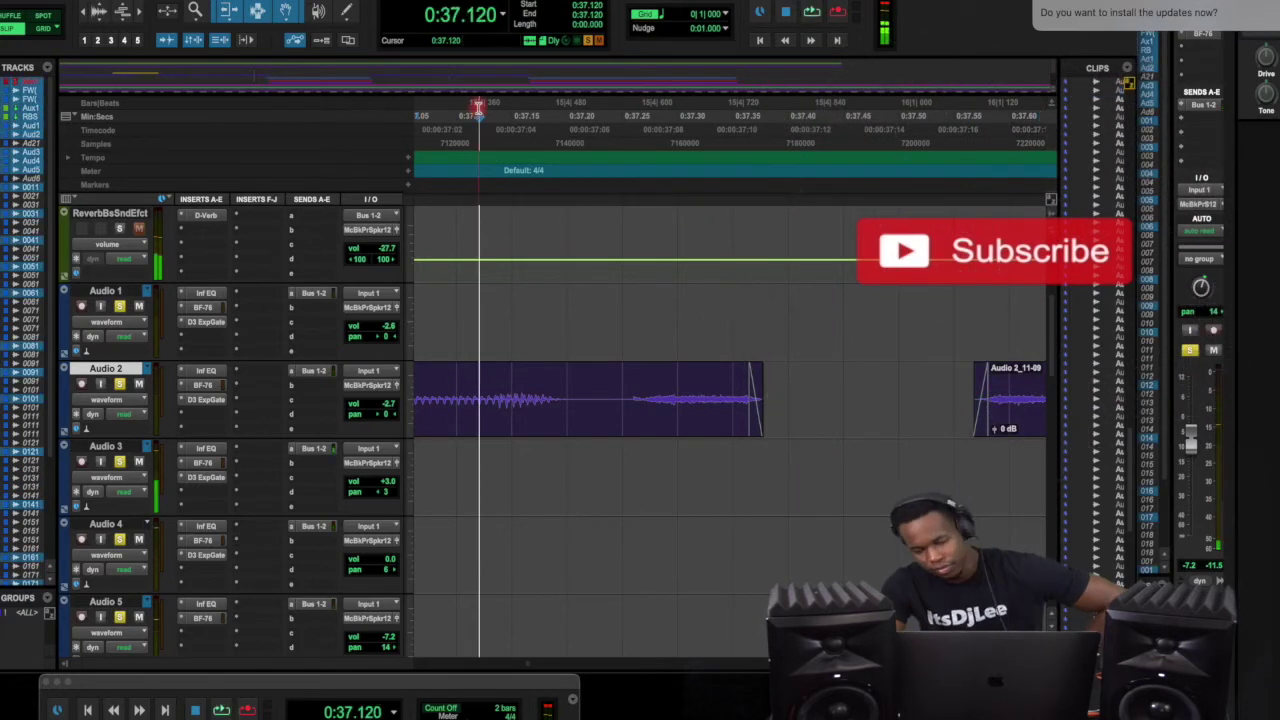
pyautogui.press('space')
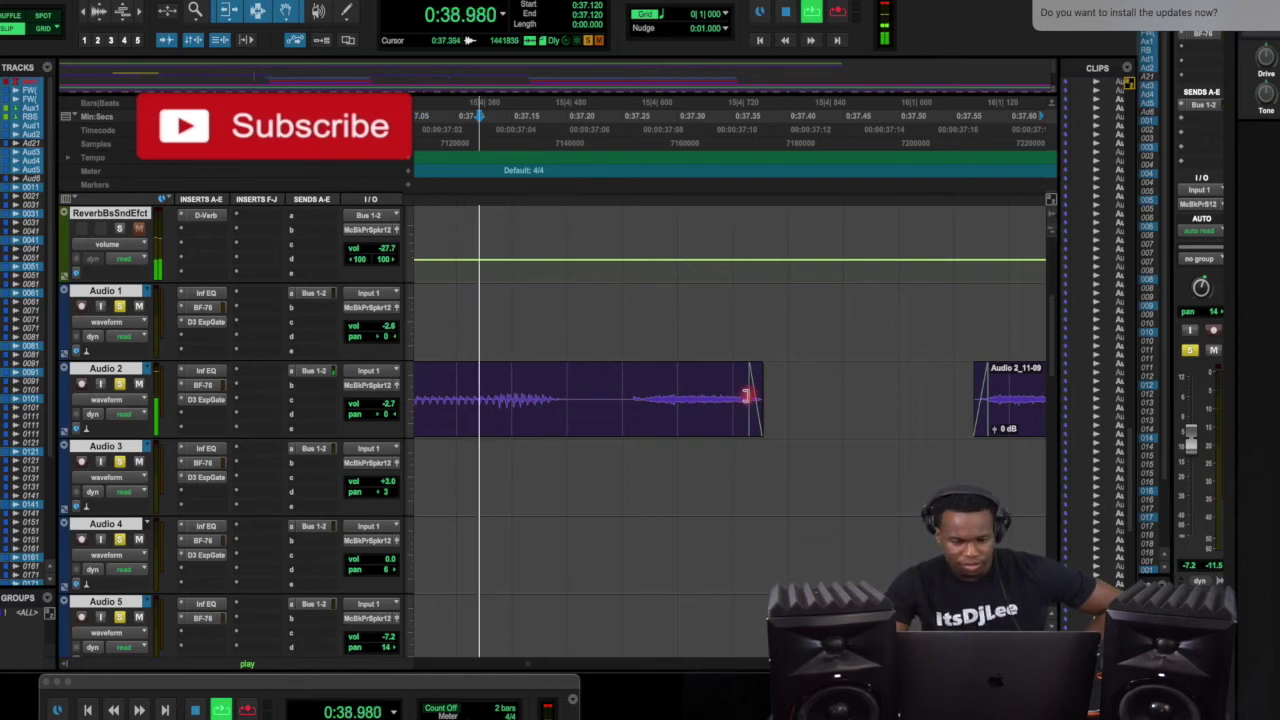
# Shorten the end of the Audio 2 clip before the gap slightly, to about 0:37.355, and play from 0:37.194
pyautogui.moveTo(749, 392); pyautogui.dragTo(742, 393)
pyautogui.click(560, 145)
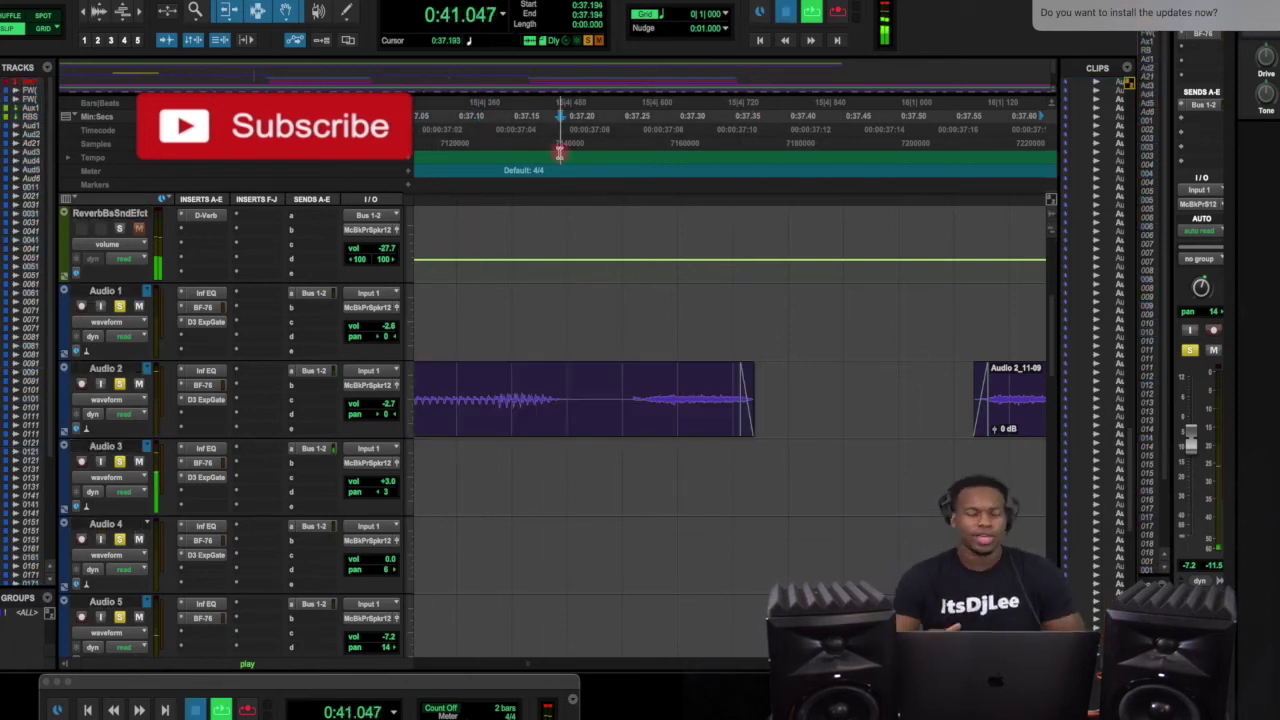
pyautogui.press('space')
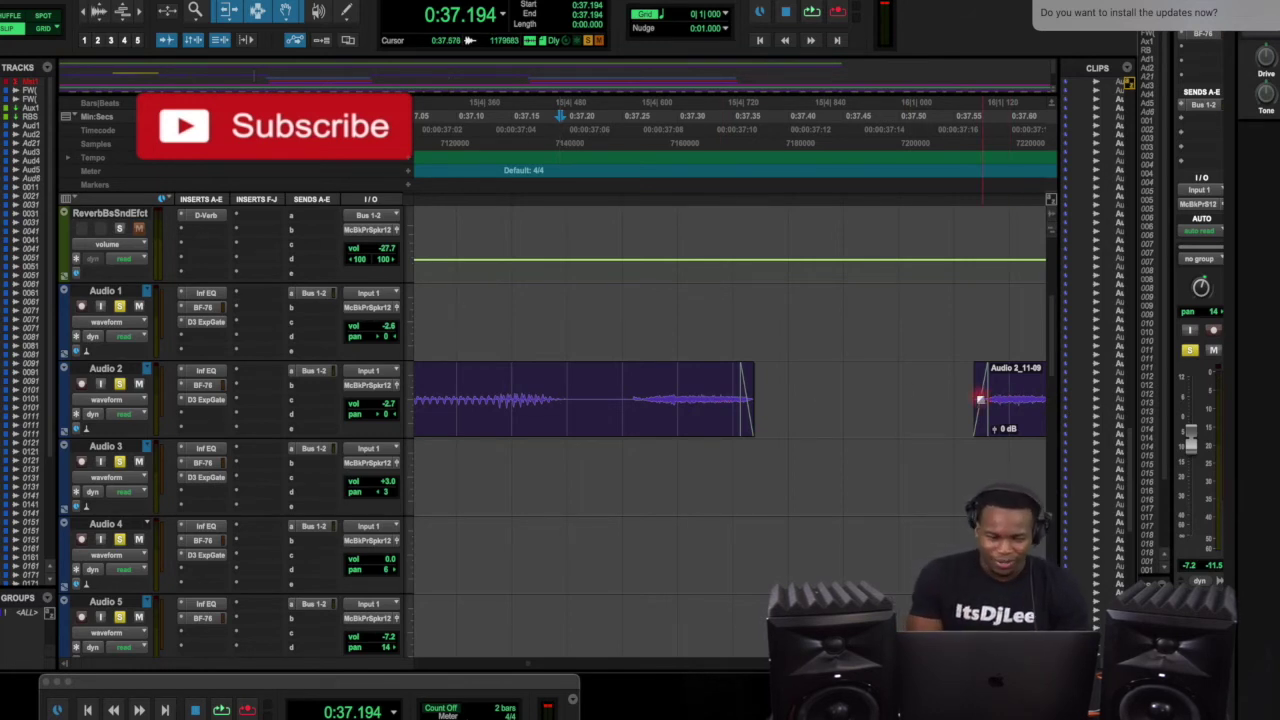
# Play the soloed vocals from 0:37.742, following the end of Audio 2 into the Audio 3 phrase to find the next word
pyautogui.hscroll(10, 744, 319)
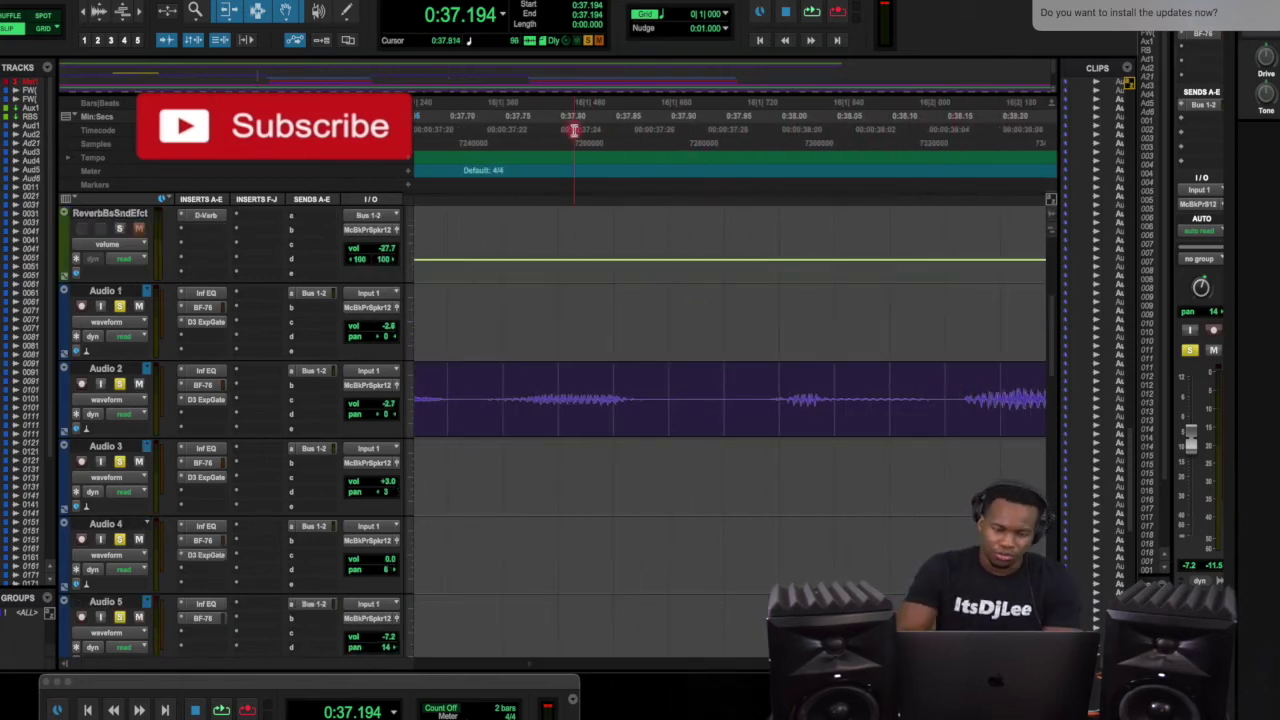
pyautogui.click(494, 125)
pyautogui.press('space')
pyautogui.hscroll(5, 694, 403)
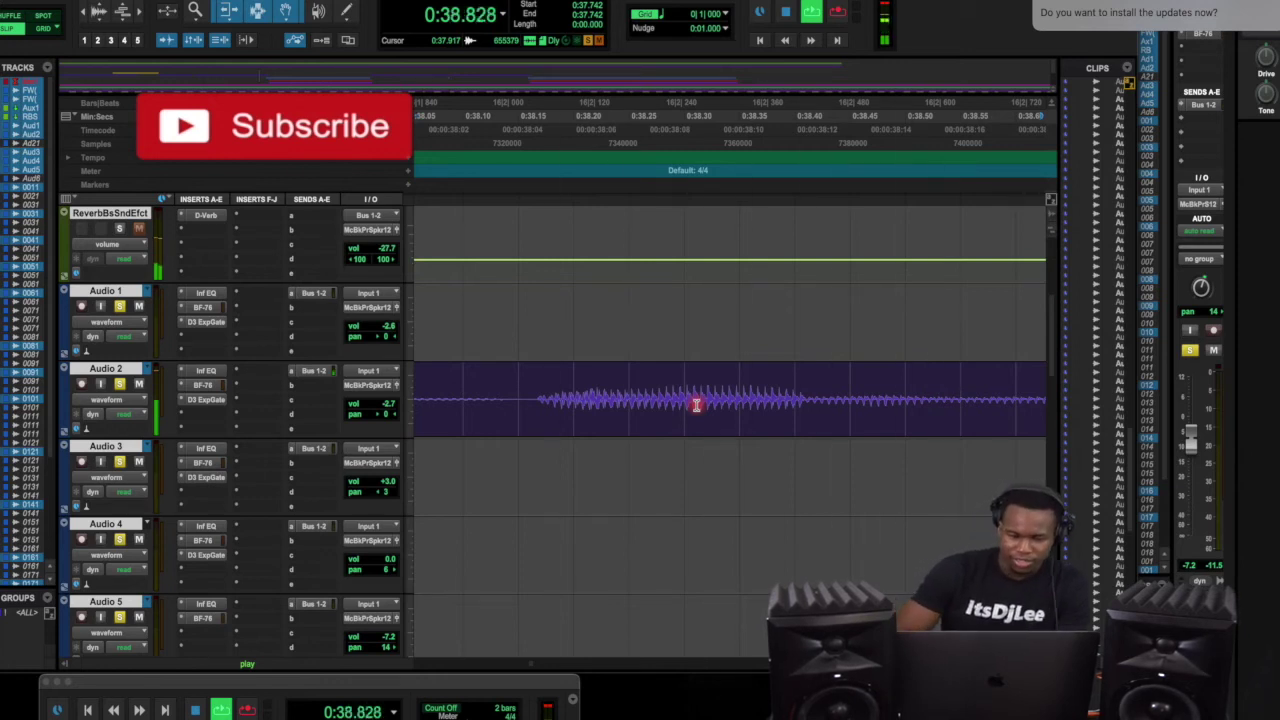
pyautogui.scroll(2, 696, 404)
pyautogui.scroll(-4, 696, 404)
pyautogui.scroll(2, 696, 404)
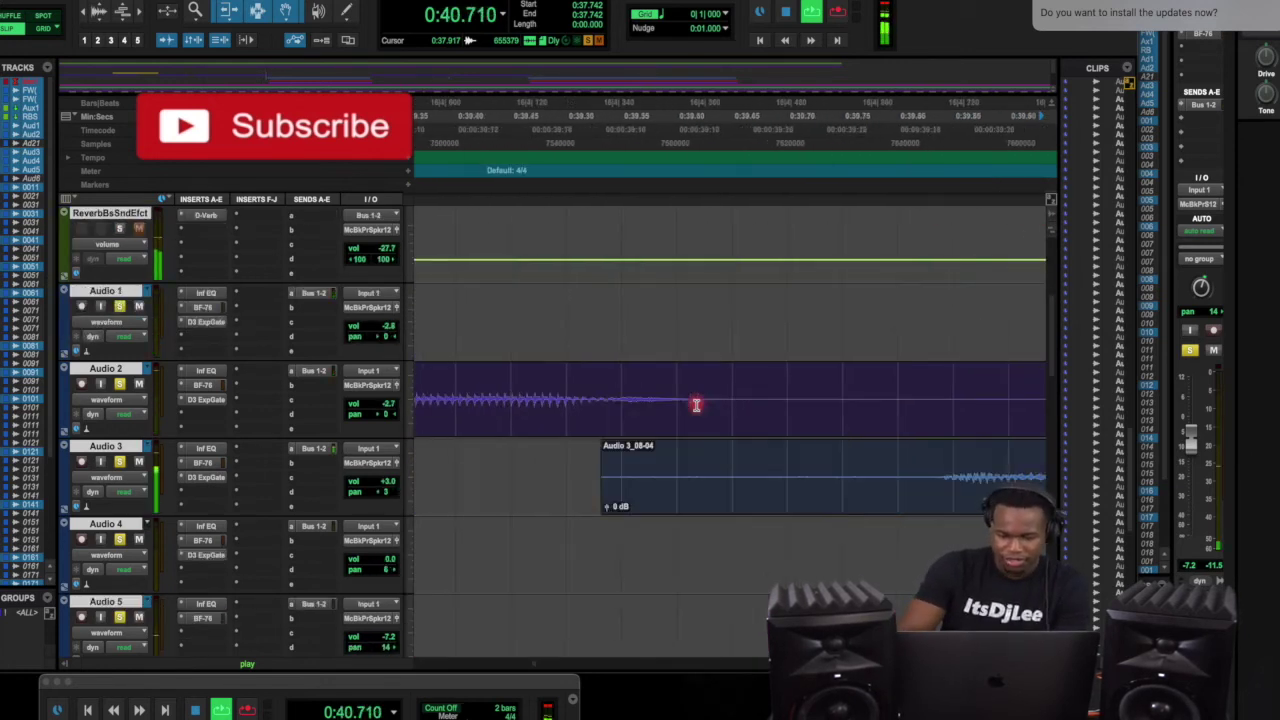
pyautogui.scroll(-2, 696, 407)
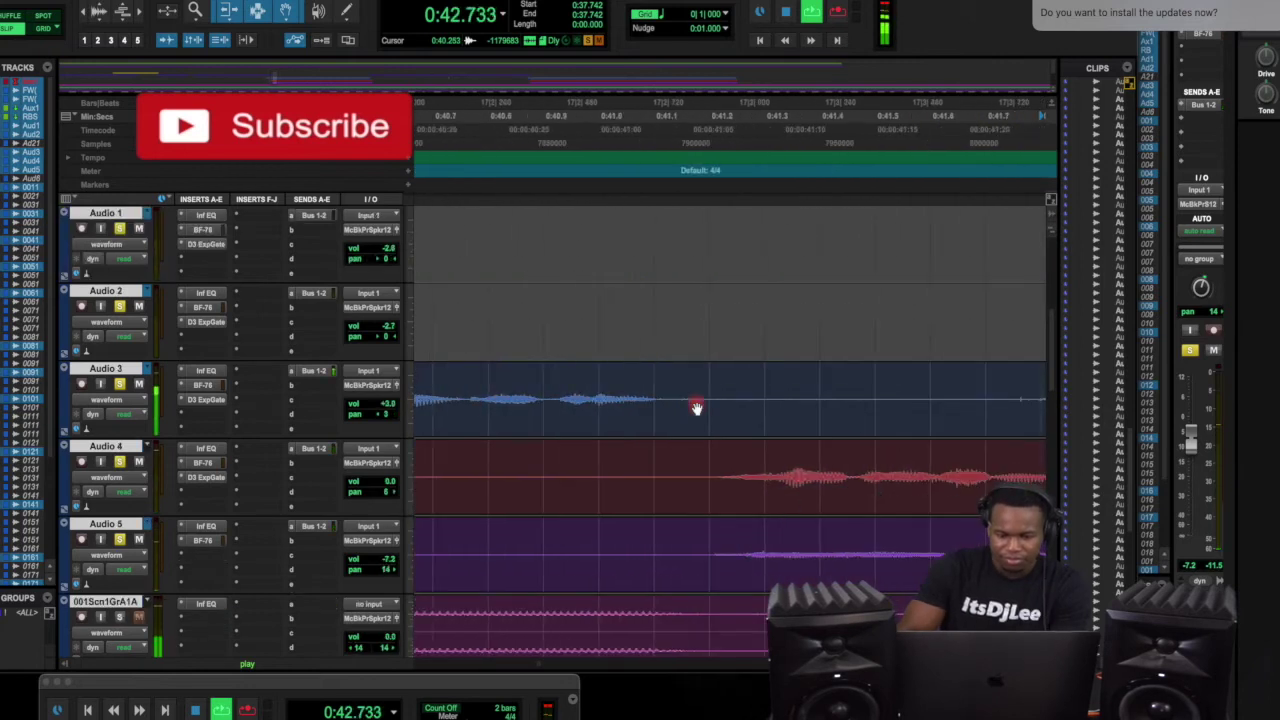
pyautogui.press('space')
# Play the vocals around 0:41.825 to find the explicit word in the Audio 3 phrase
pyautogui.click(678, 145)
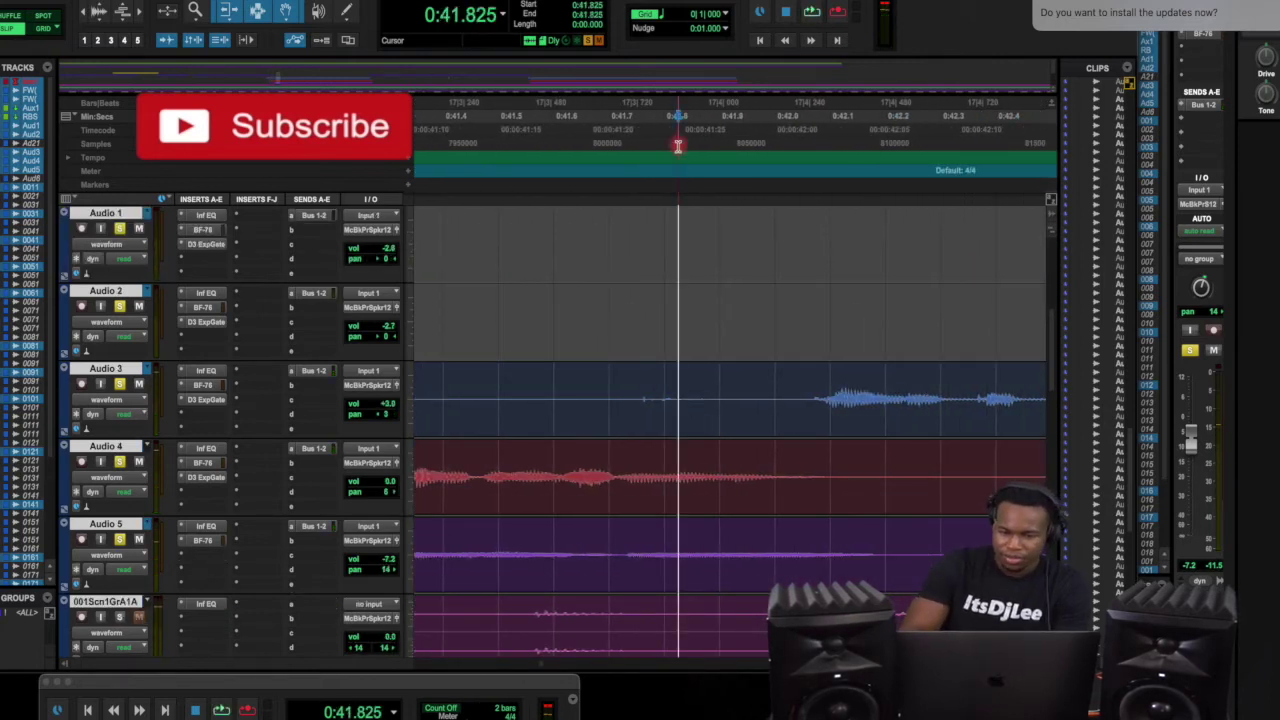
pyautogui.press('r')
pyautogui.scroll(-2, 724, 288)
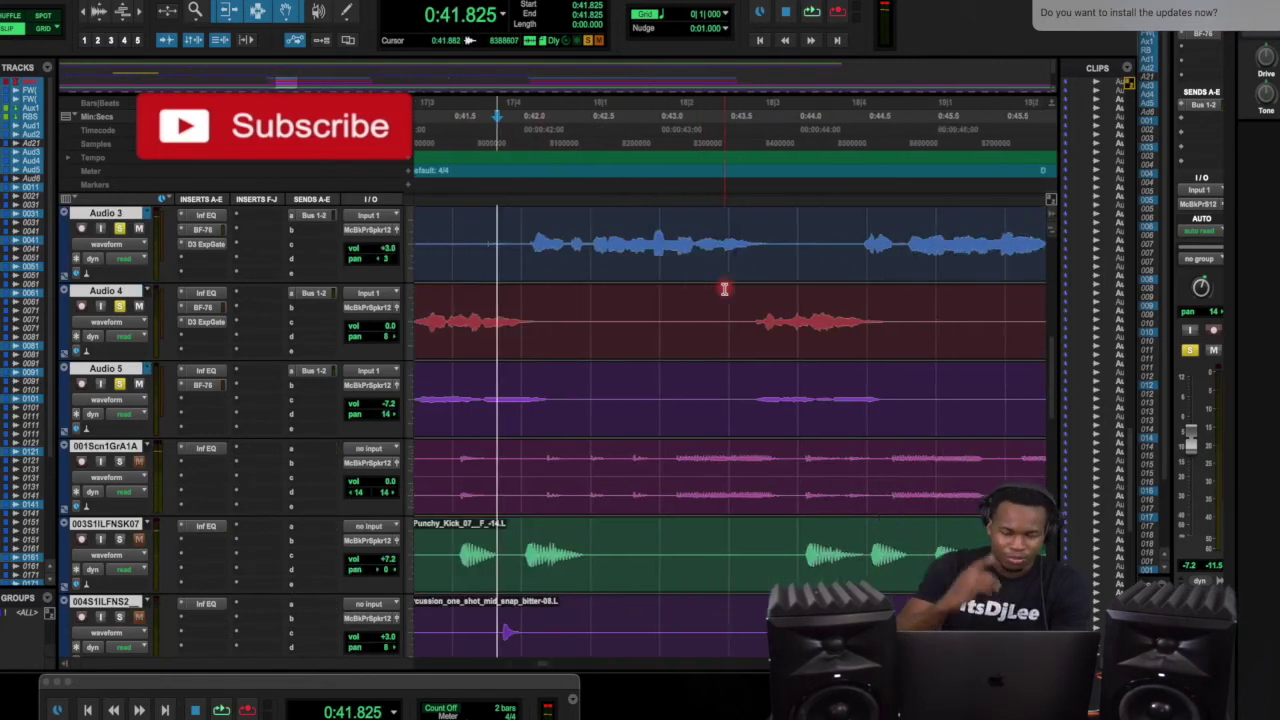
pyautogui.hscroll(5, 724, 288)
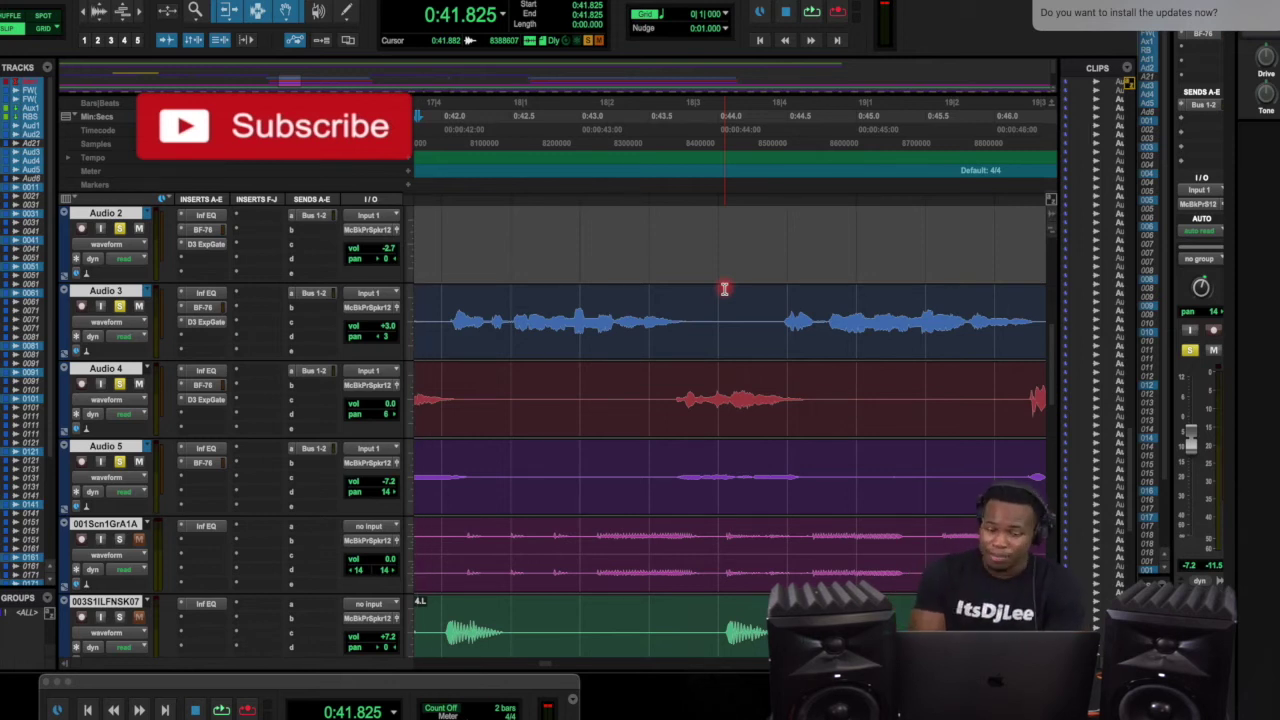
pyautogui.press('space')
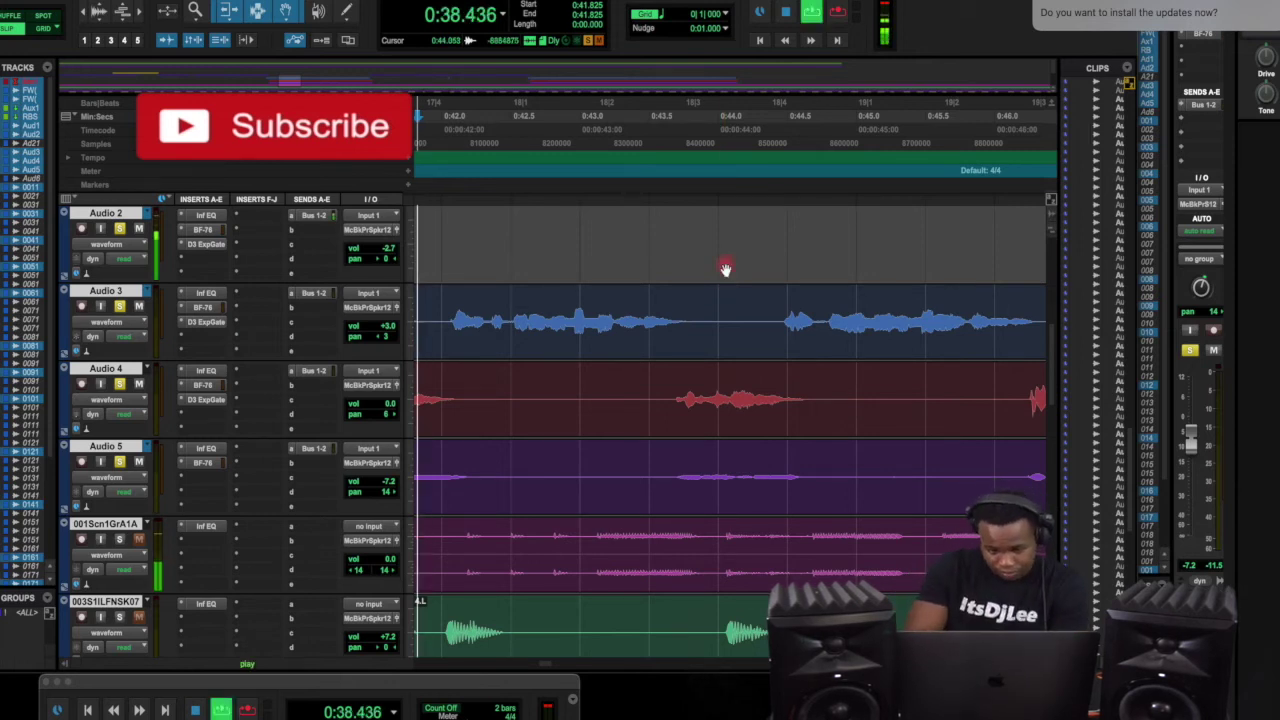
pyautogui.press('r')
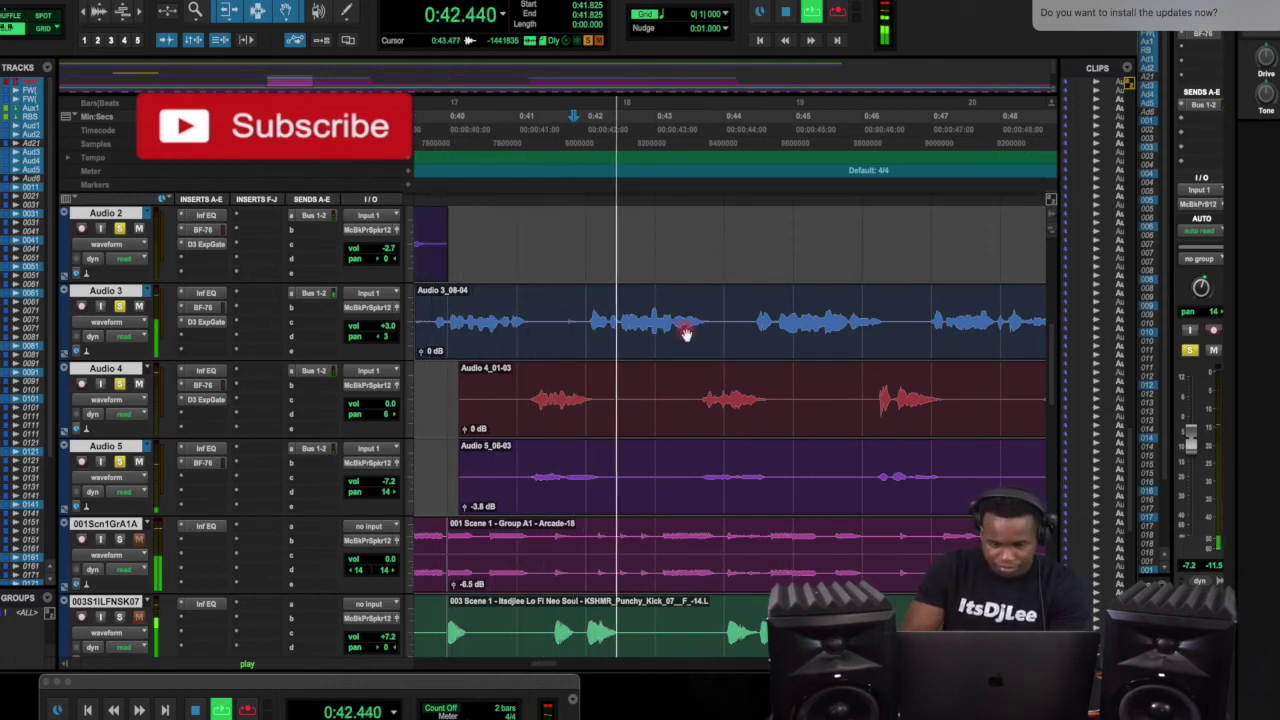
pyautogui.press('space')
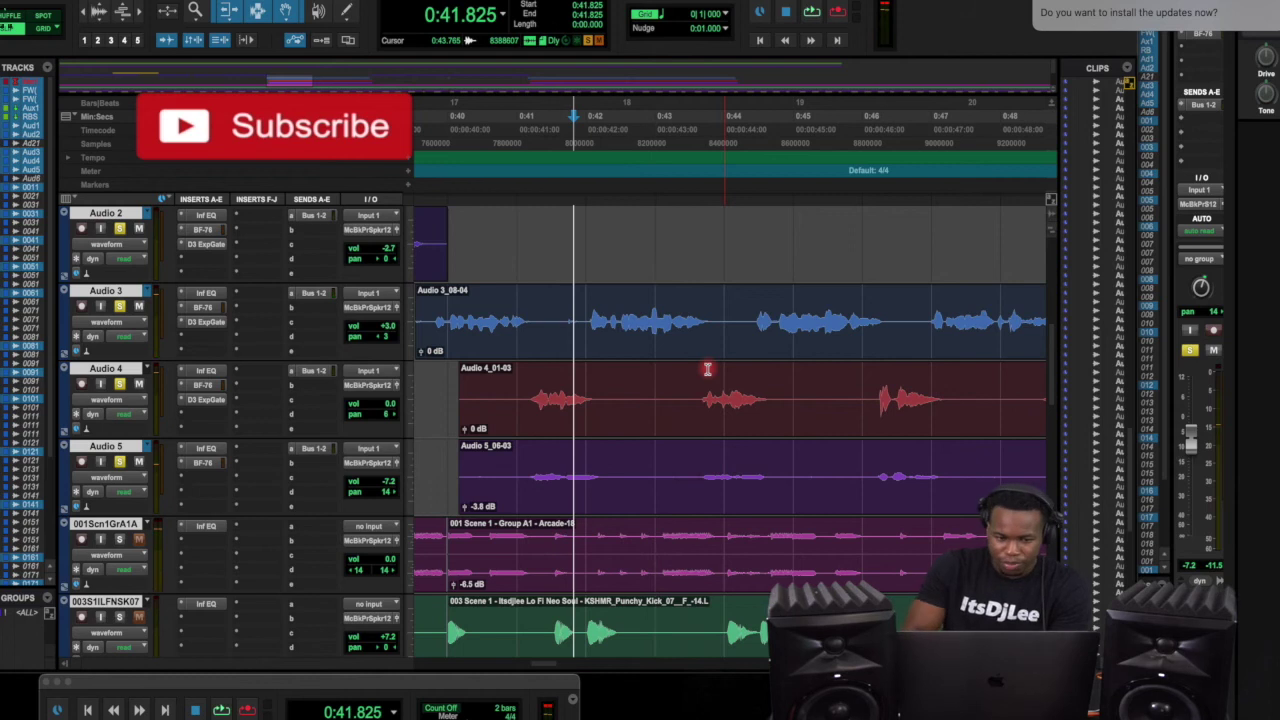
# Examine the Audio 3 waveform closely around 0:43.328 and play up to 0:43.457 to pinpoint the word
pyautogui.click(678, 128)
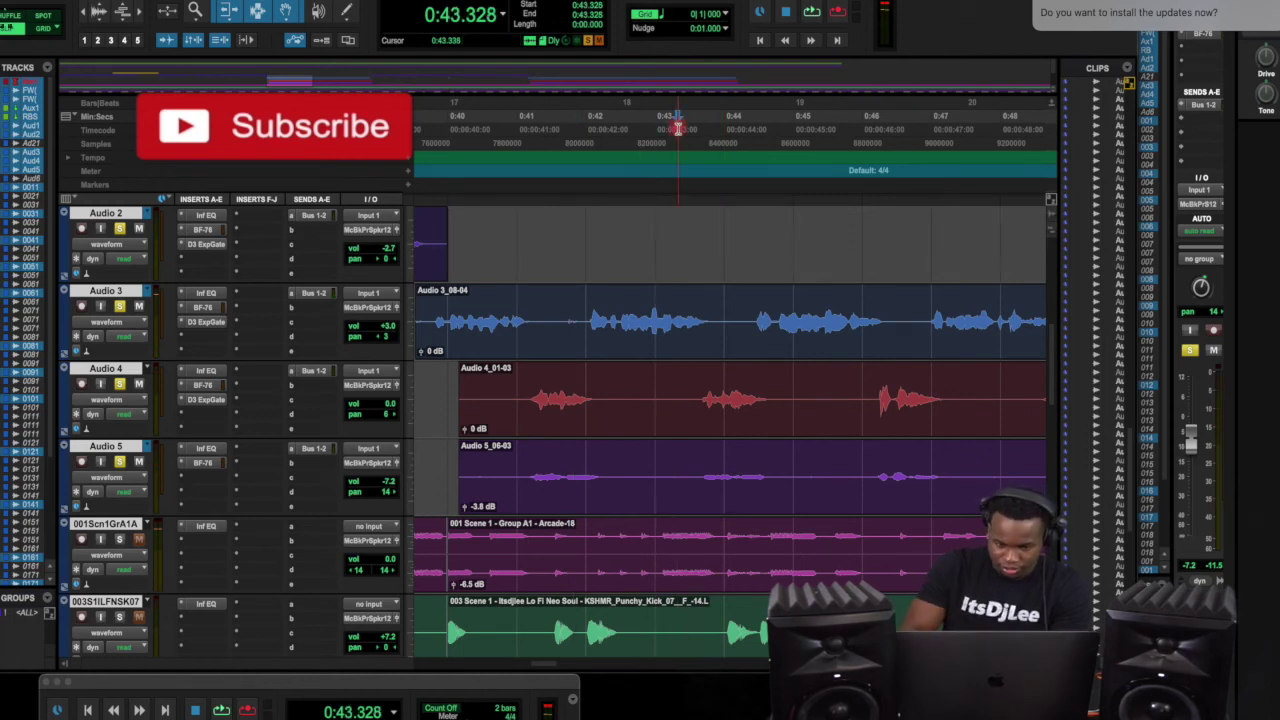
pyautogui.press('super+bracketright')
pyautogui.press('super+bracketright')
pyautogui.press('super+bracketright')
pyautogui.press('super+bracketright')
pyautogui.hscroll(5, 736, 306)
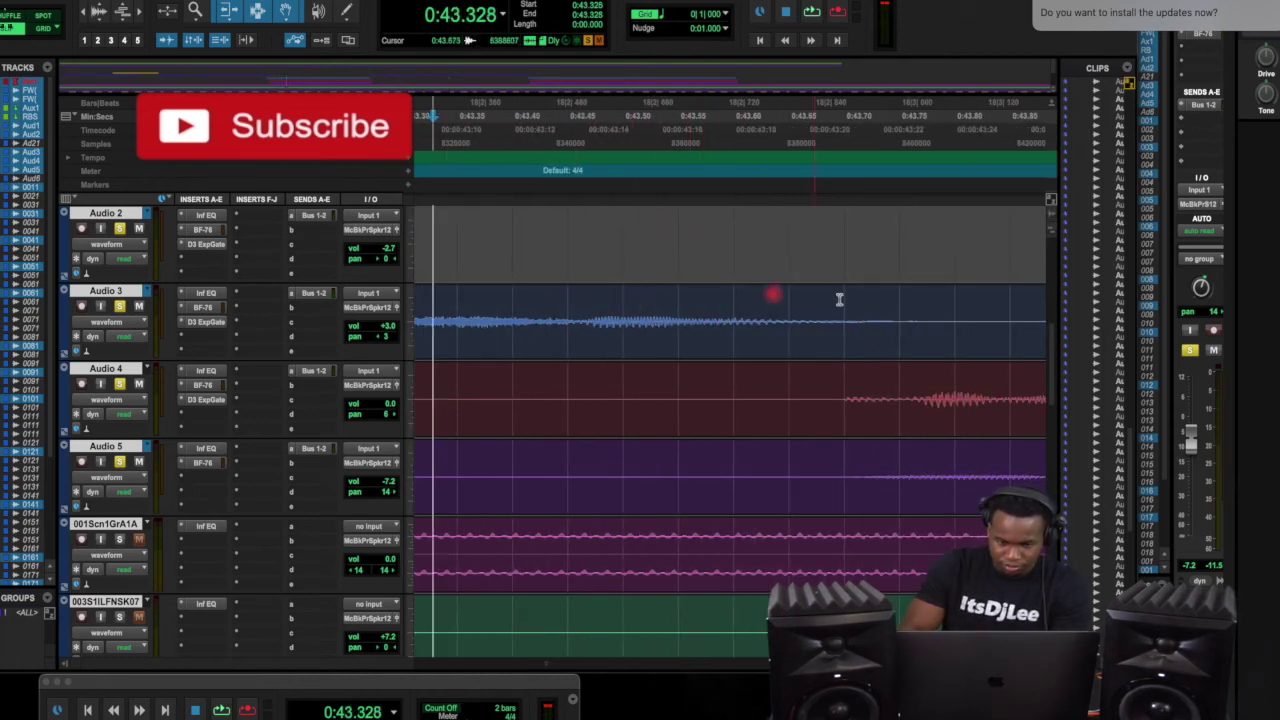
pyautogui.moveTo(941, 317); pyautogui.dragTo(580, 310)
pyautogui.click(578, 310)
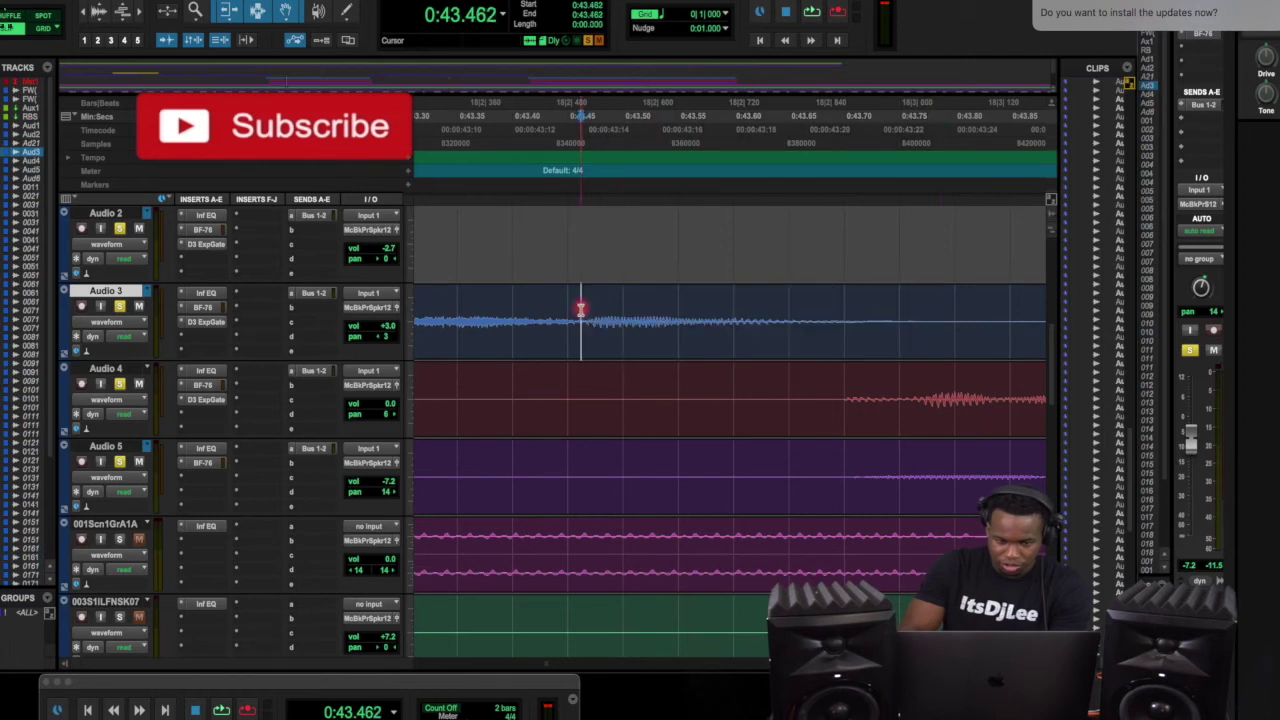
pyautogui.press('space')
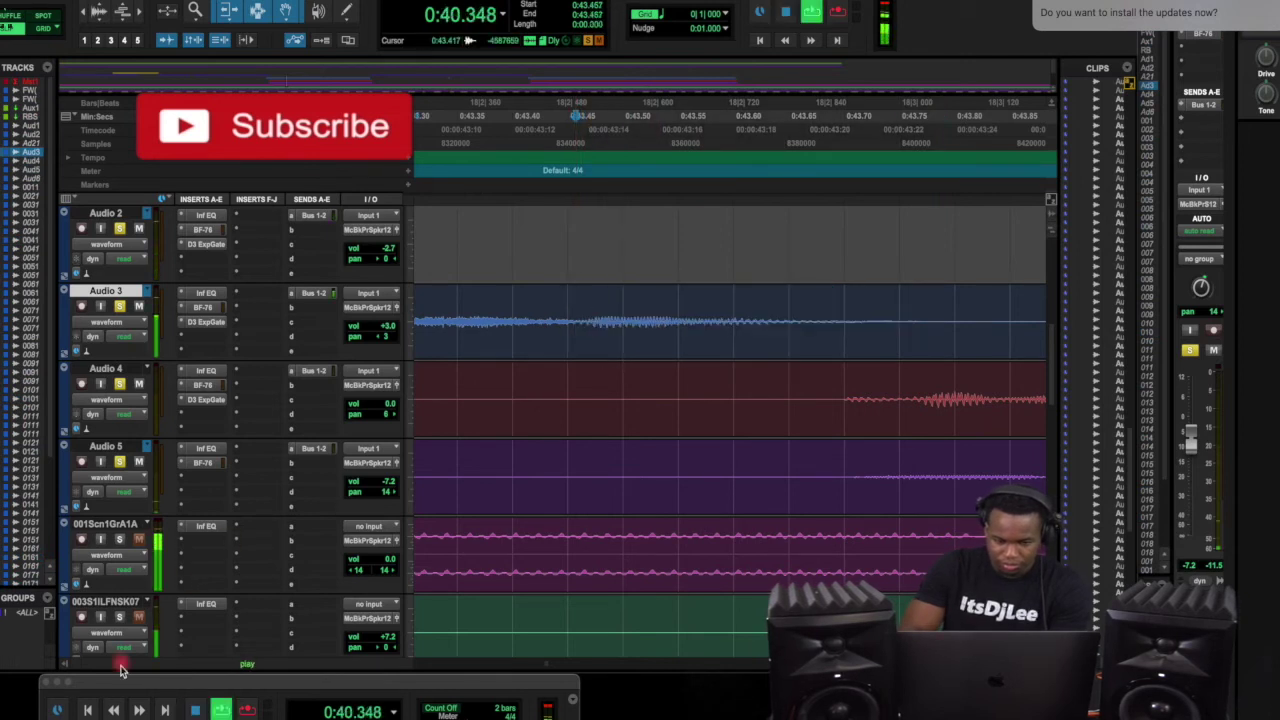
pyautogui.hscroll(-2, 612, 468)
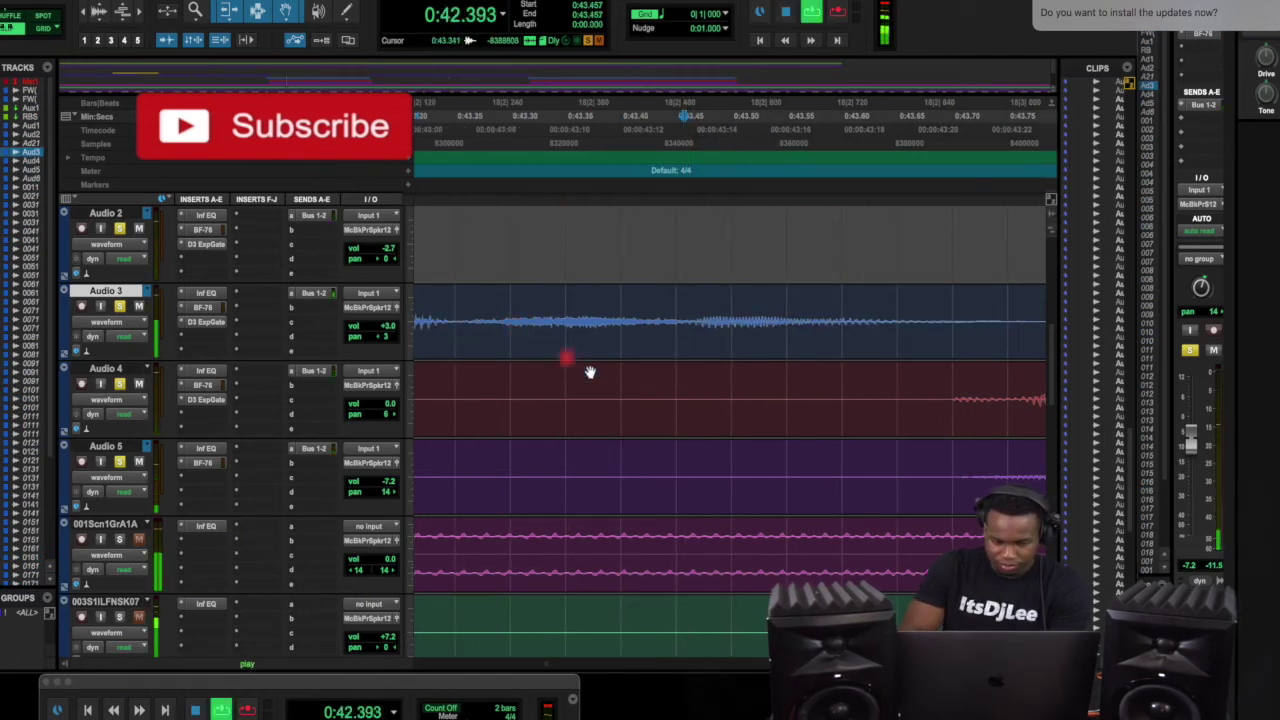
pyautogui.press('space')
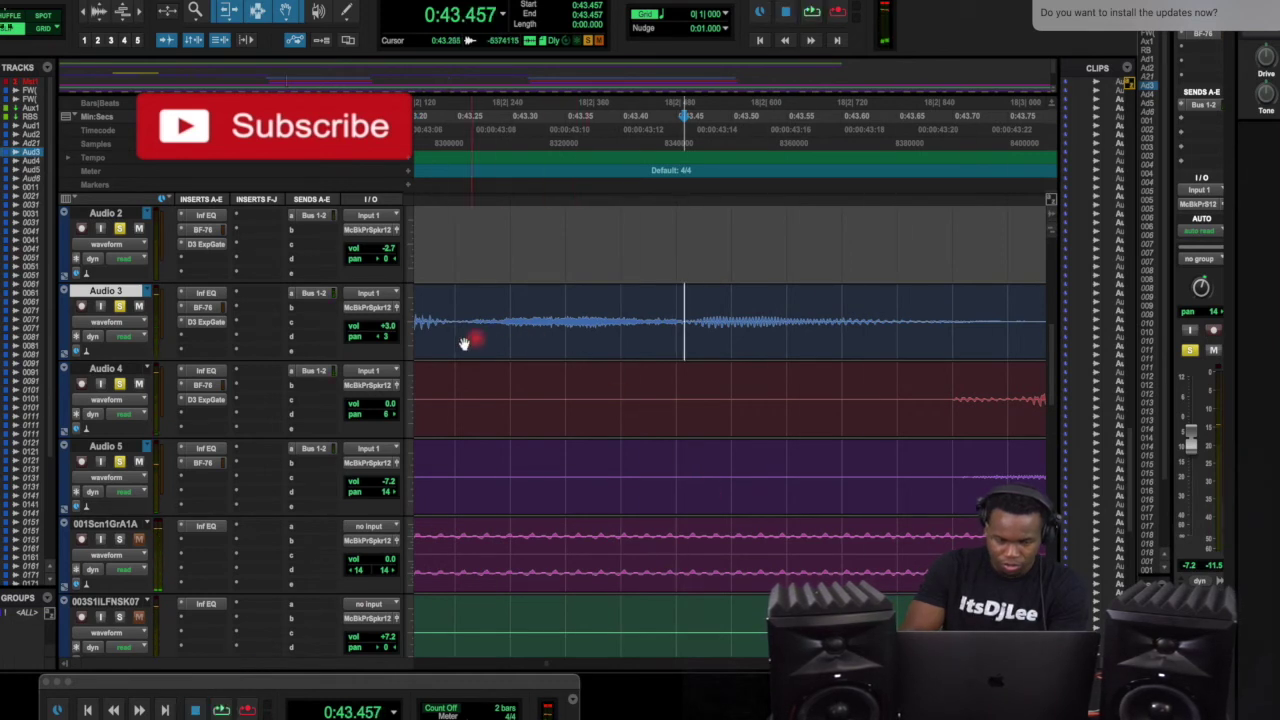
# Reverse the 0.433-second section of Audio 3 starting at 0:43.264 with AudioSuite Reverse and play from 0:43.232
pyautogui.moveTo(467, 320); pyautogui.dragTo(948, 325)
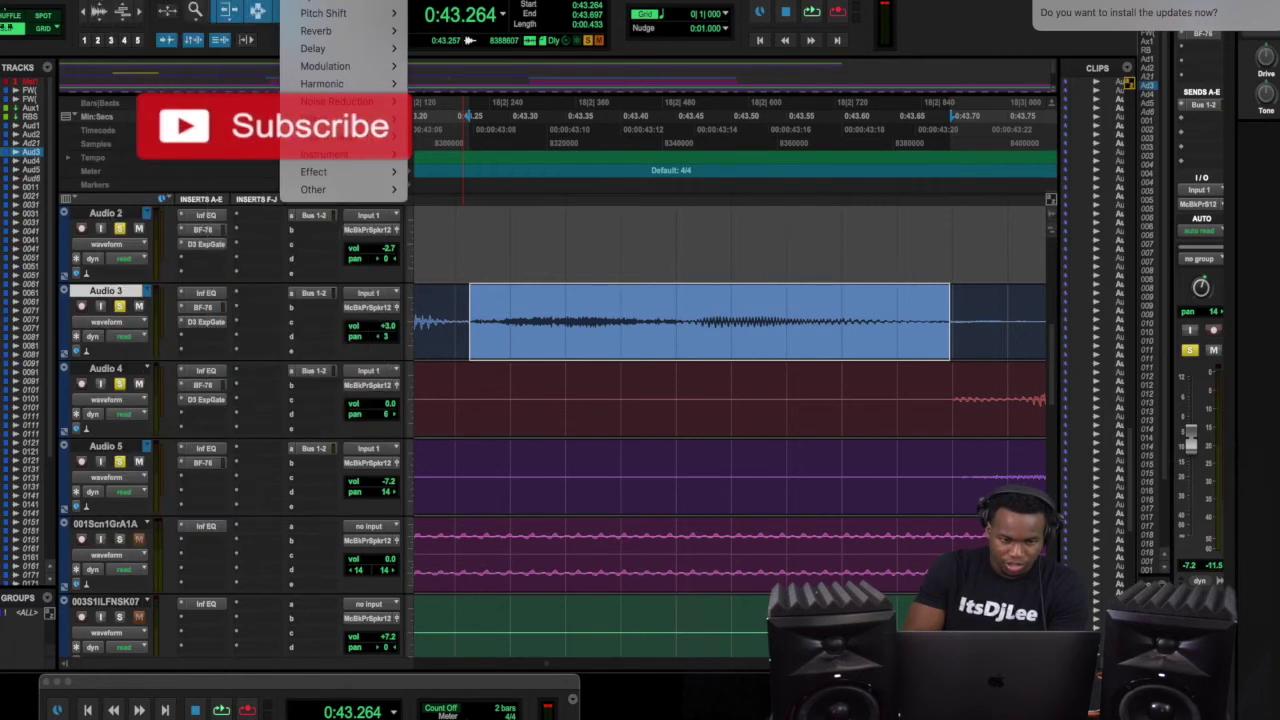
pyautogui.moveTo(313, 189)
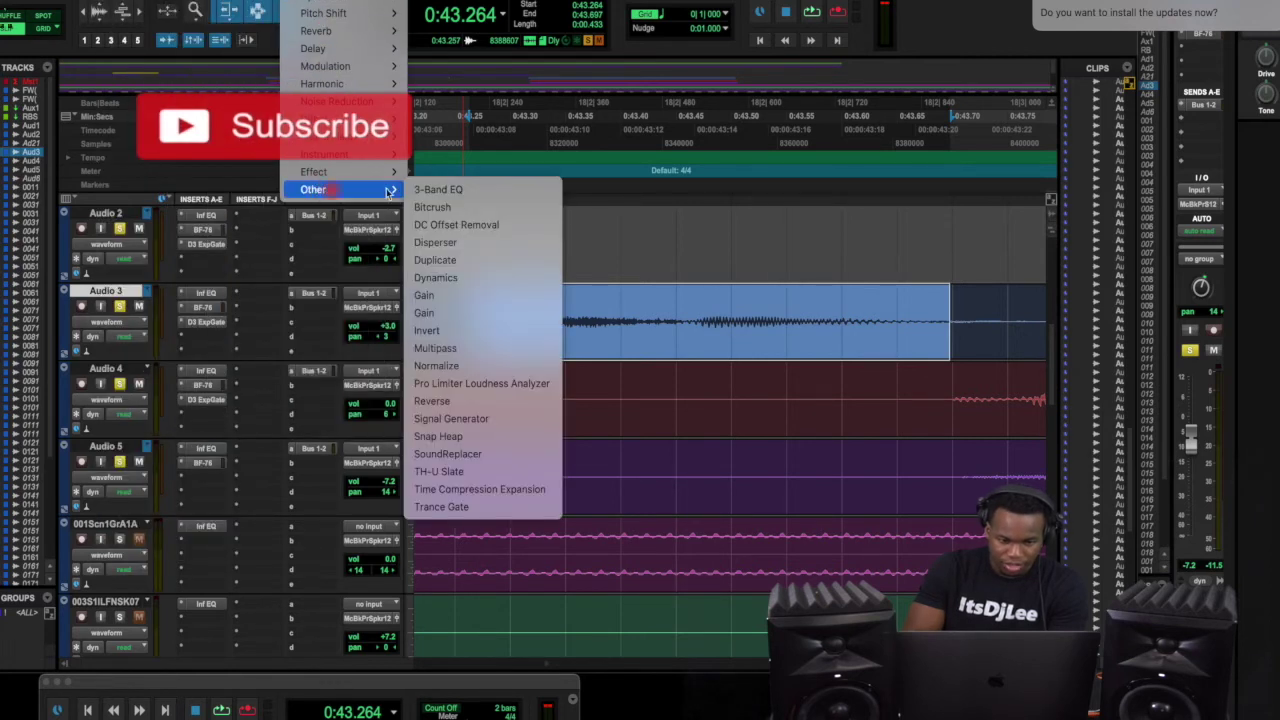
pyautogui.click(470, 405)
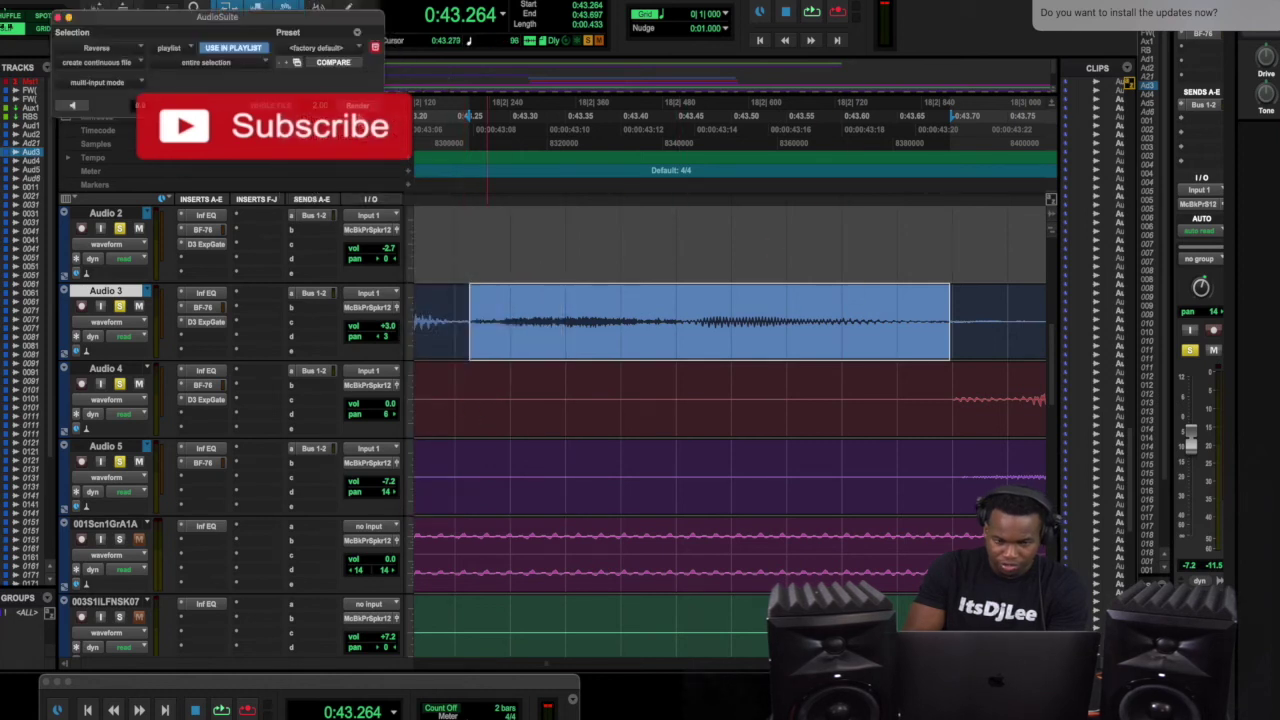
pyautogui.click(357, 107)
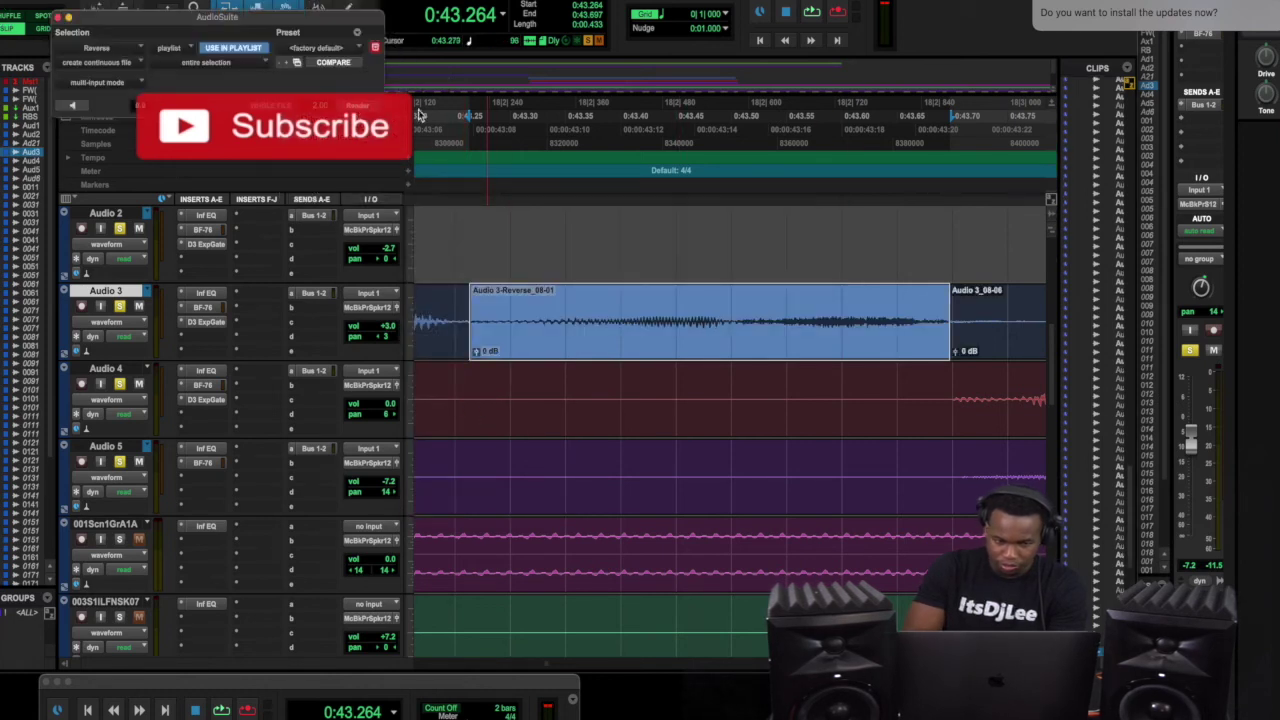
pyautogui.press('space')
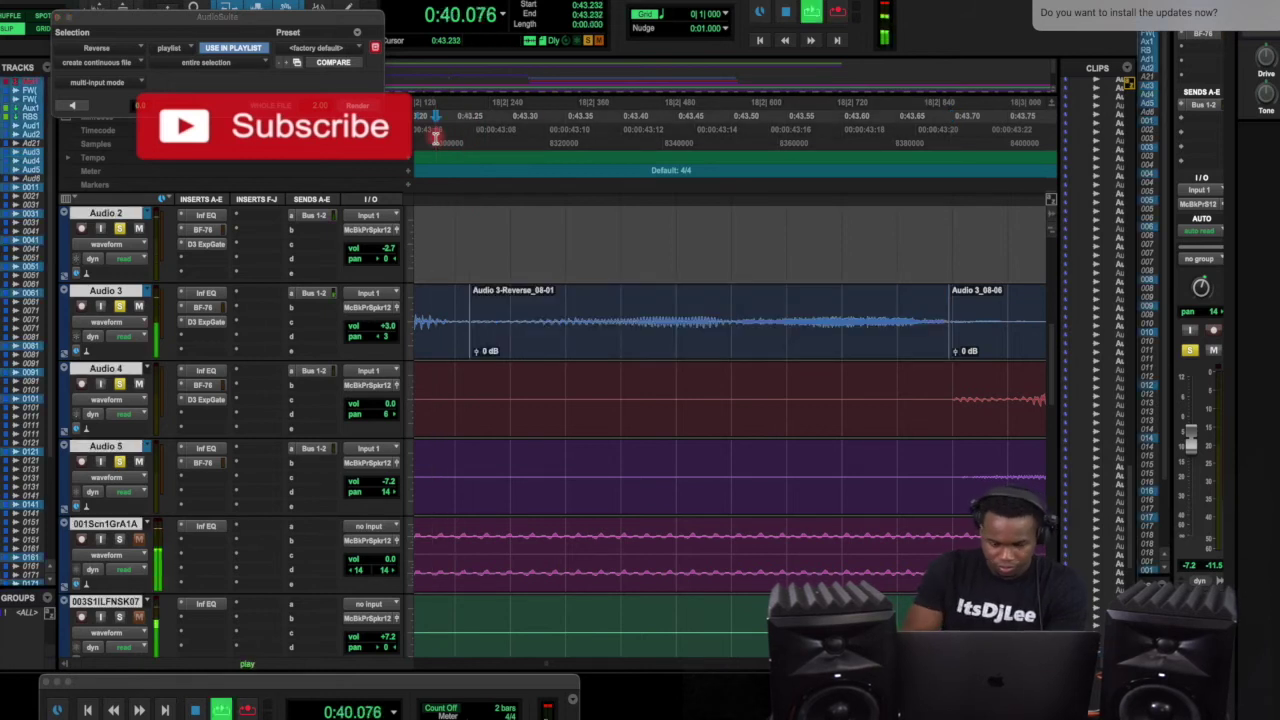
# Play the soloed vocals through the reversed section of Audio 3 to check how the word sounds
pyautogui.press('r')
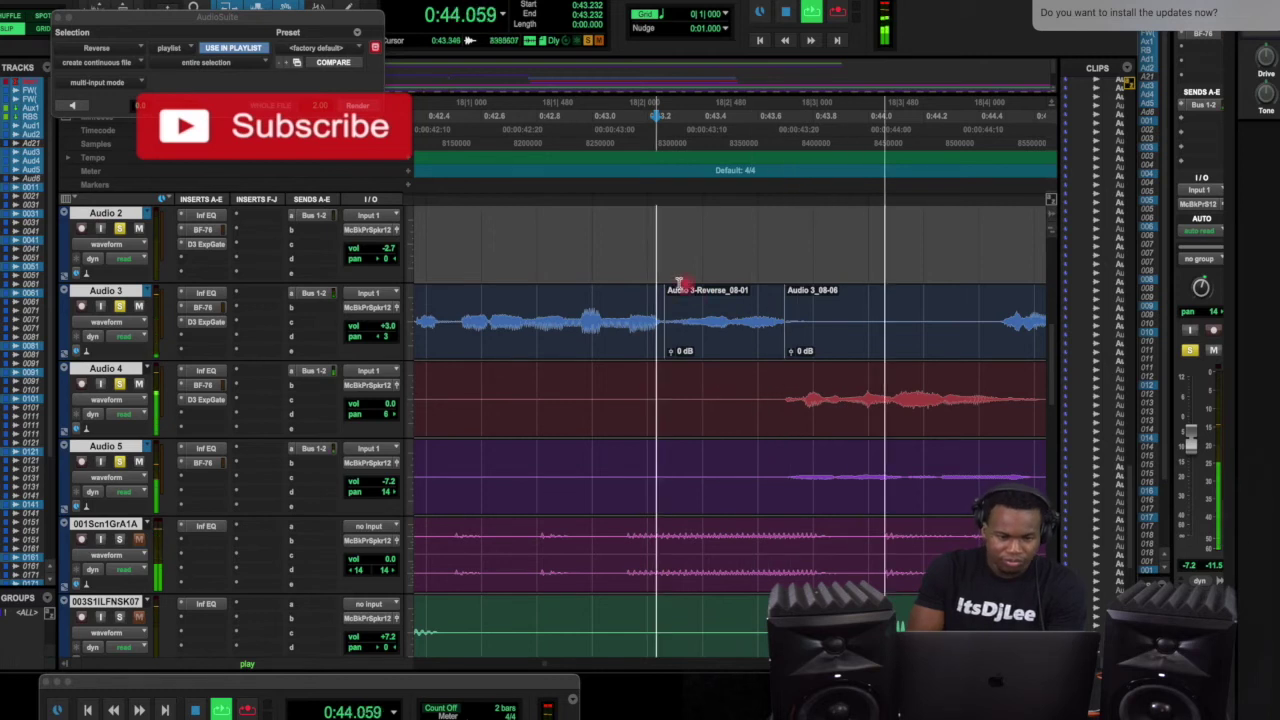
pyautogui.press('space')
pyautogui.press('space')
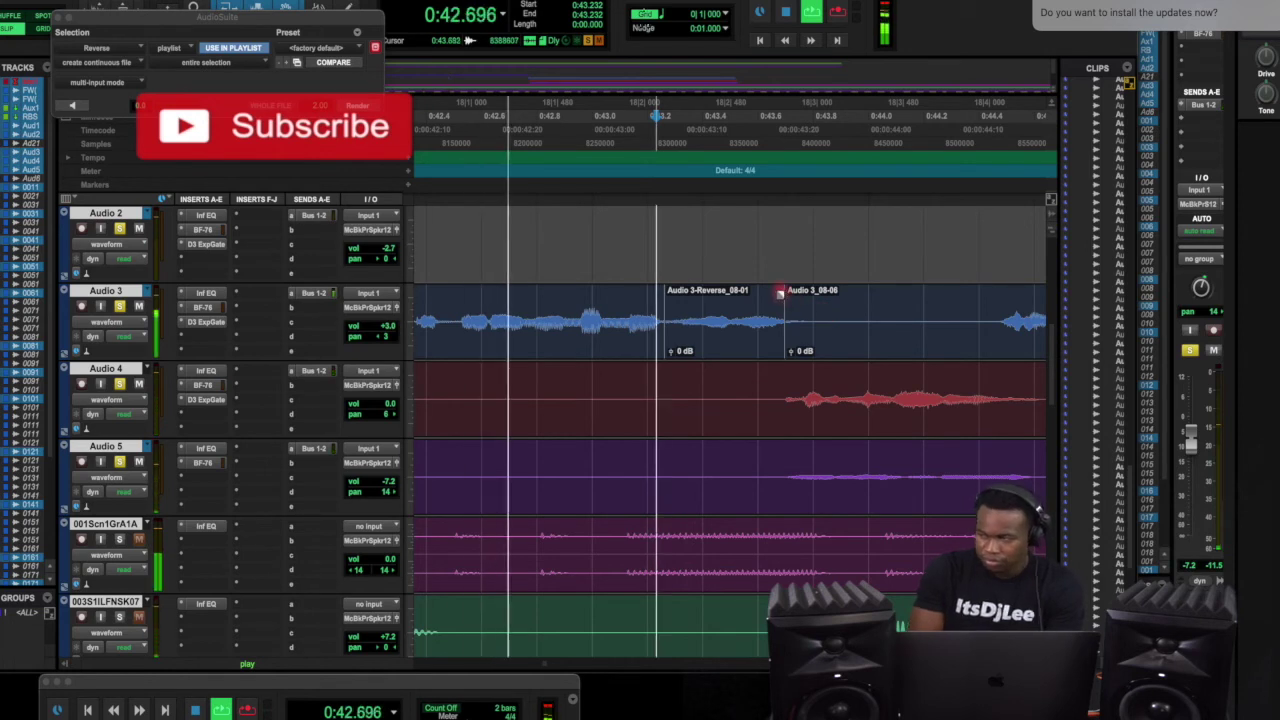
pyautogui.press('space')
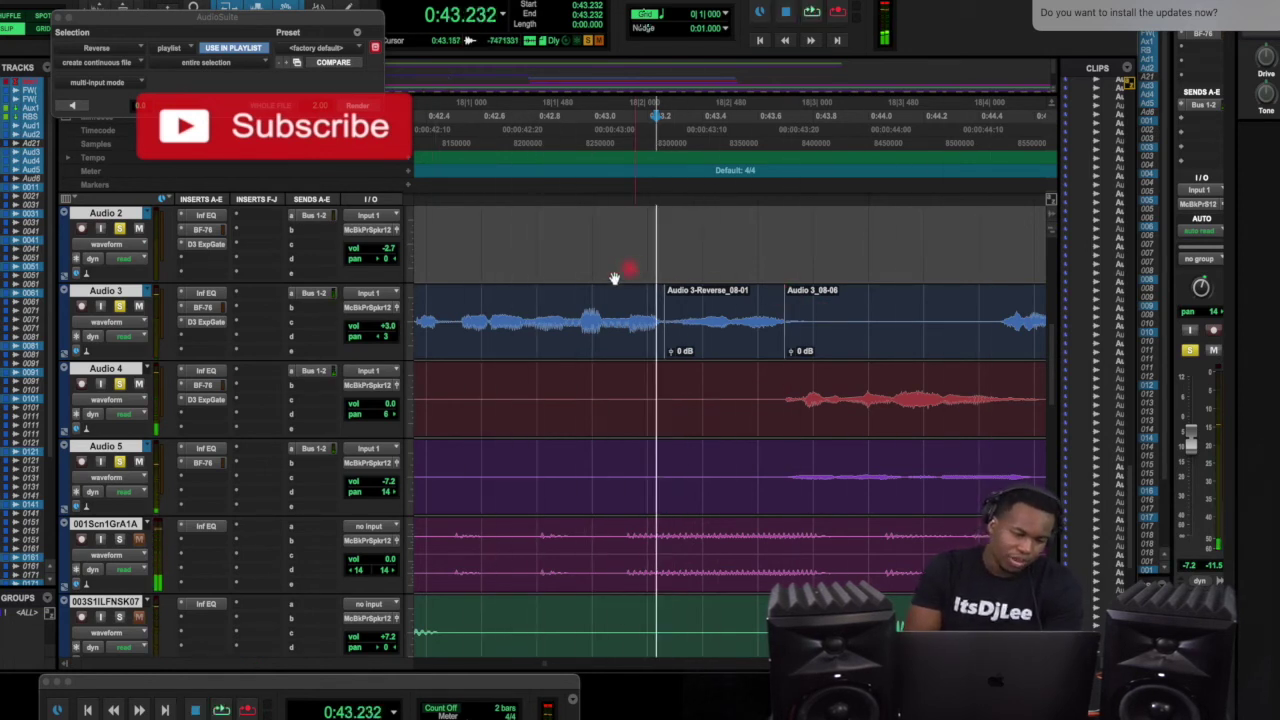
# Unsolo the vocal tracks Audio 1 through Audio 5 and play the full mix through the reversed Audio 3 word
pyautogui.click(116, 399)
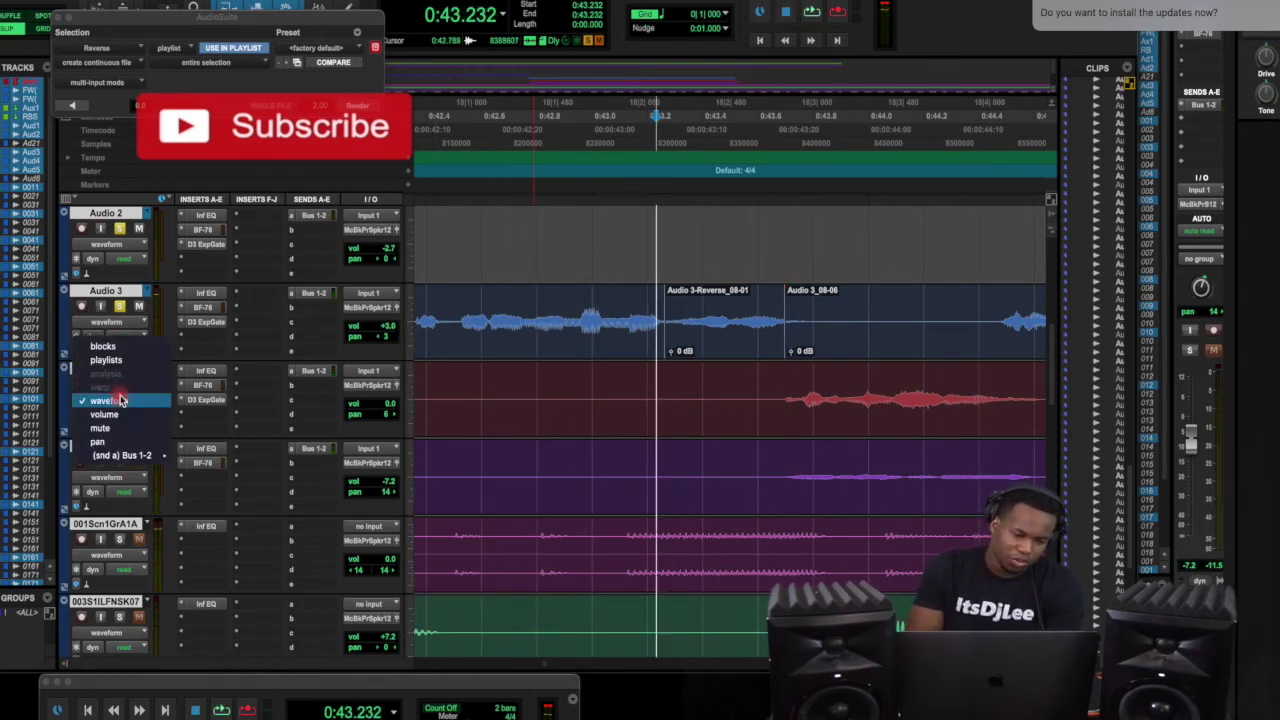
pyautogui.click(176, 334)
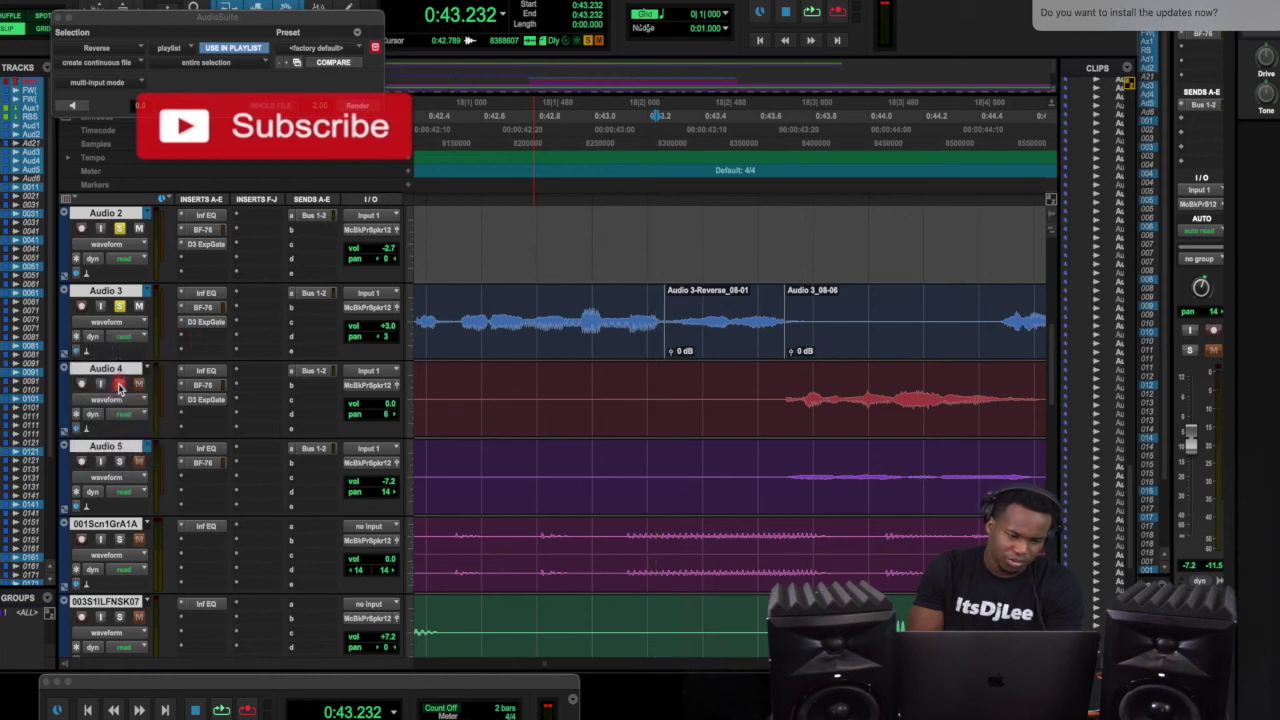
pyautogui.scroll(2, 118, 388)
pyautogui.click(119, 307)
pyautogui.scroll(2, 120, 311)
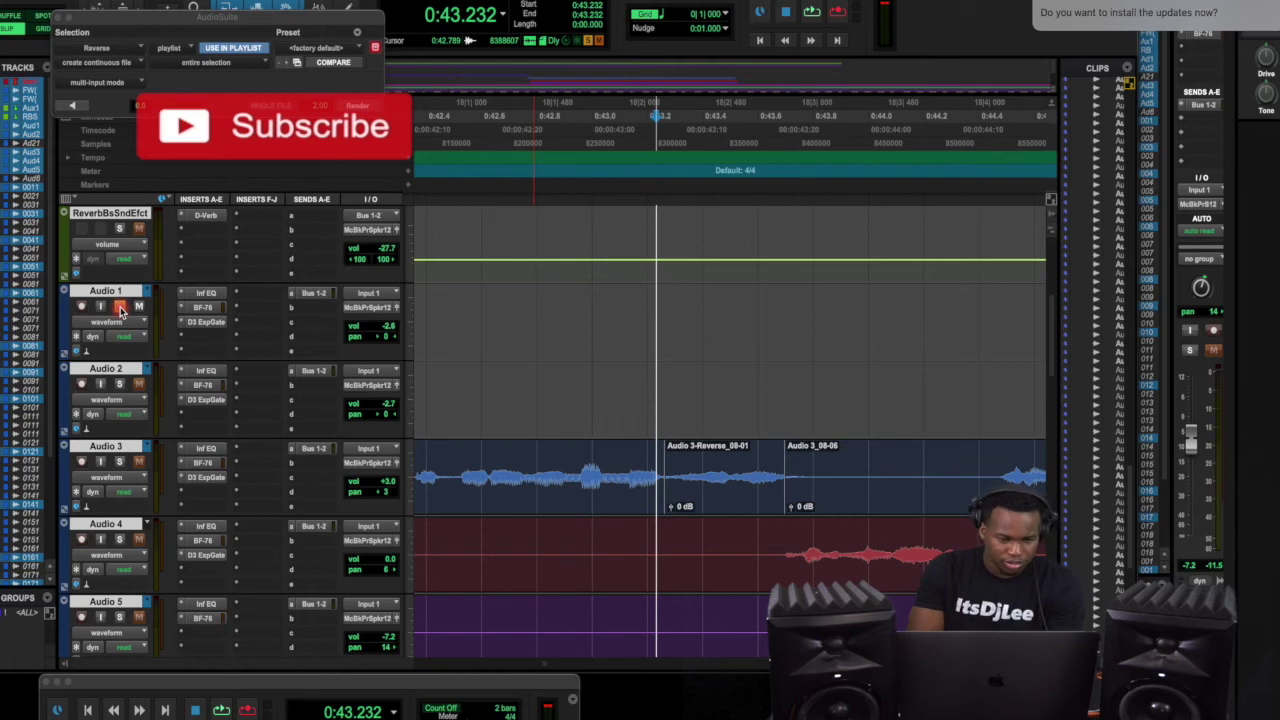
pyautogui.press('space')
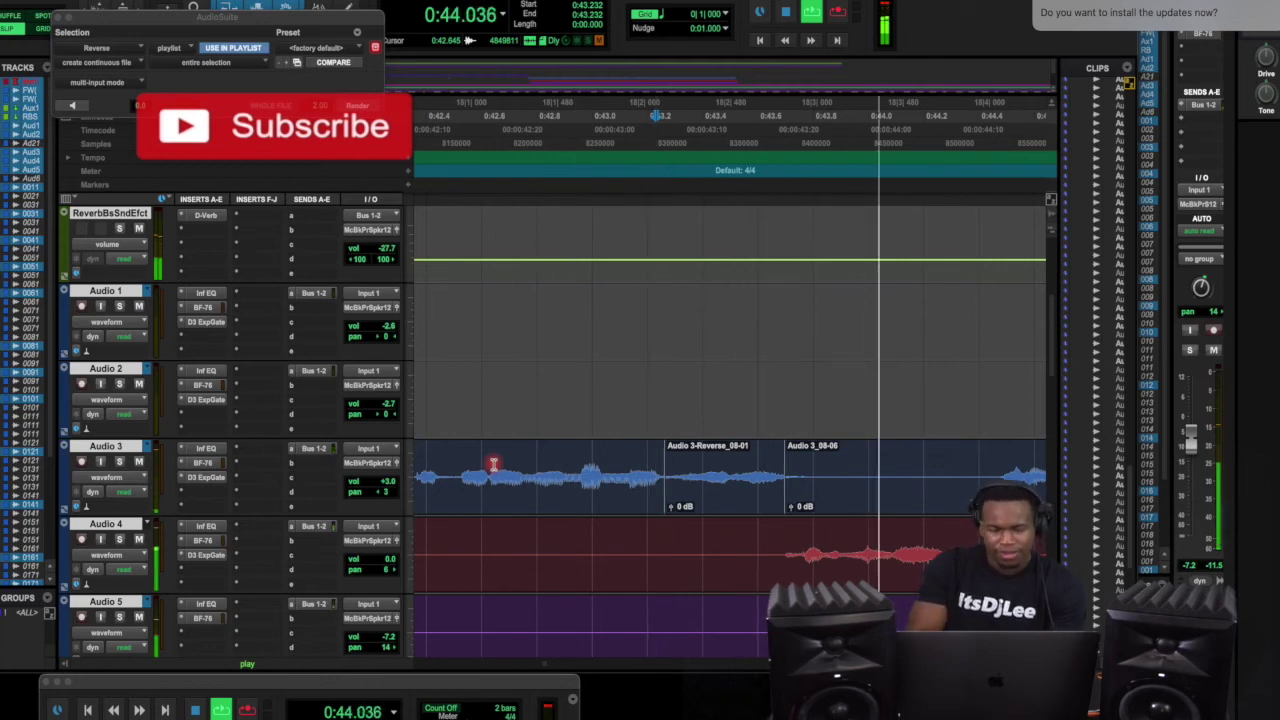
pyautogui.press('space')
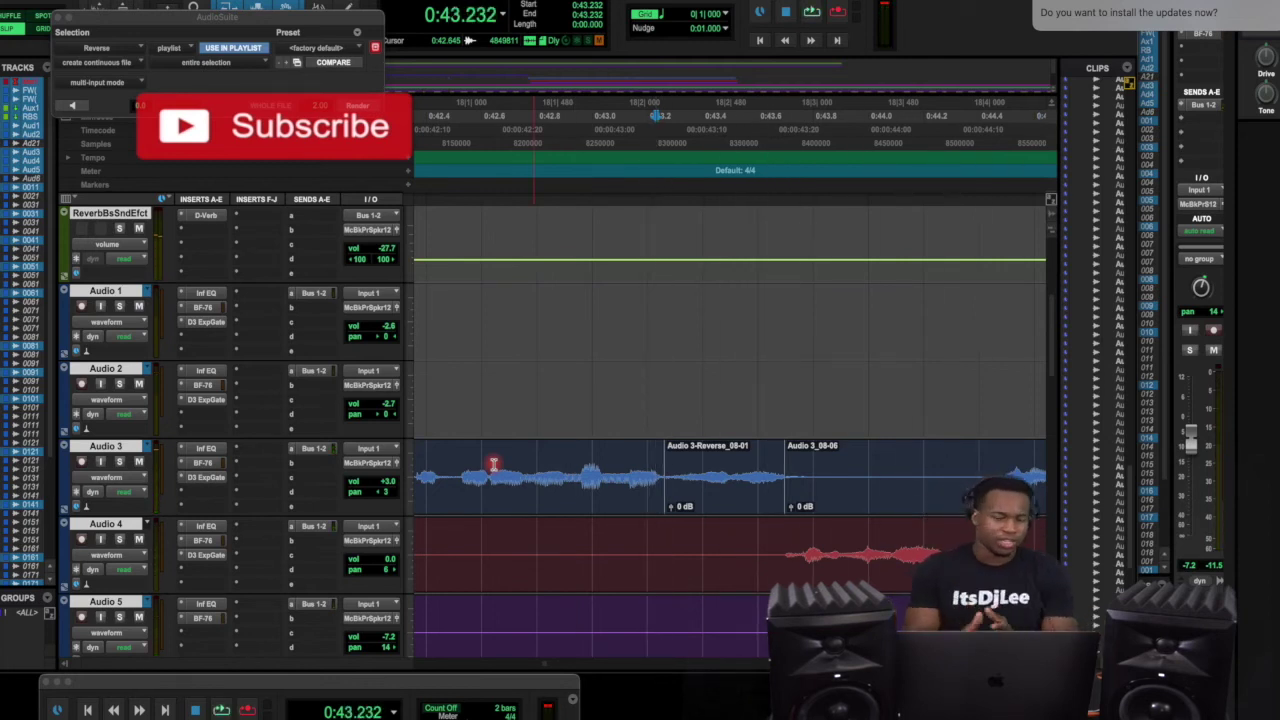
# Try to cut the reversed clip out of Audio 3 and fade the clip edges on both sides of the gap
pyautogui.click(740, 497)
pyautogui.press('Delete')
pyautogui.click(432, 170)
pyautogui.press('space')
pyautogui.click(661, 441)
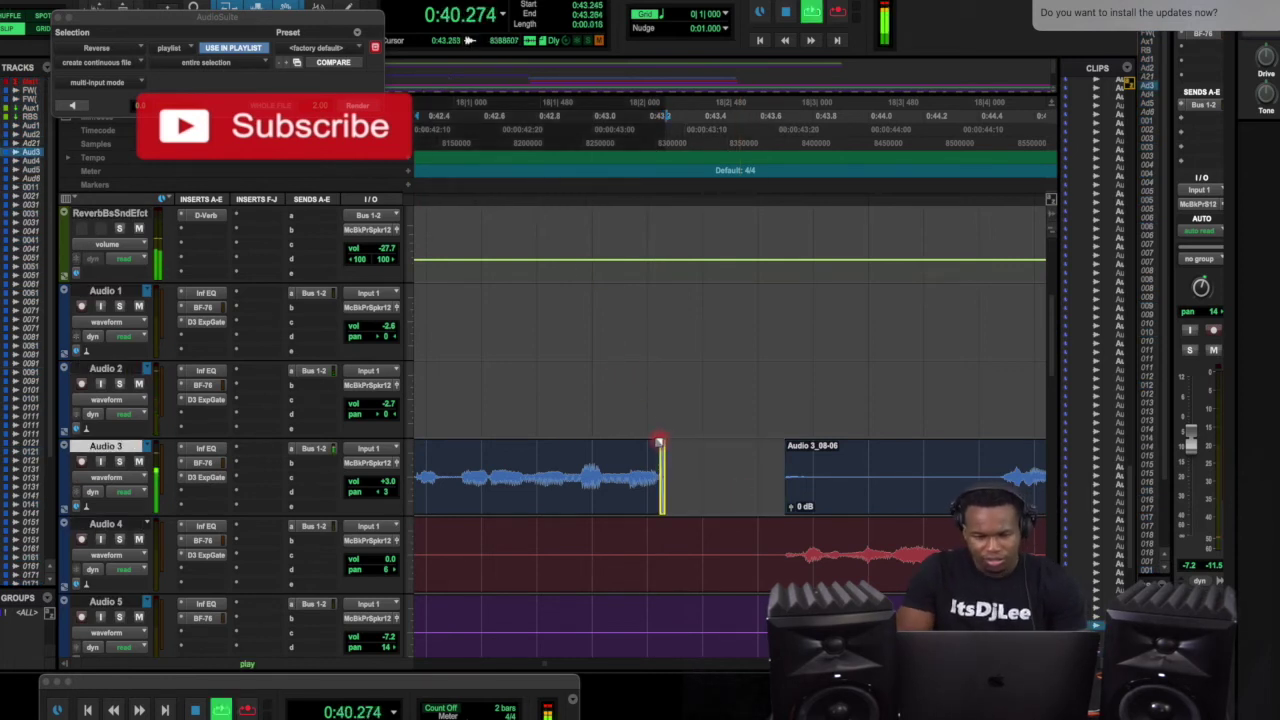
pyautogui.click(643, 385)
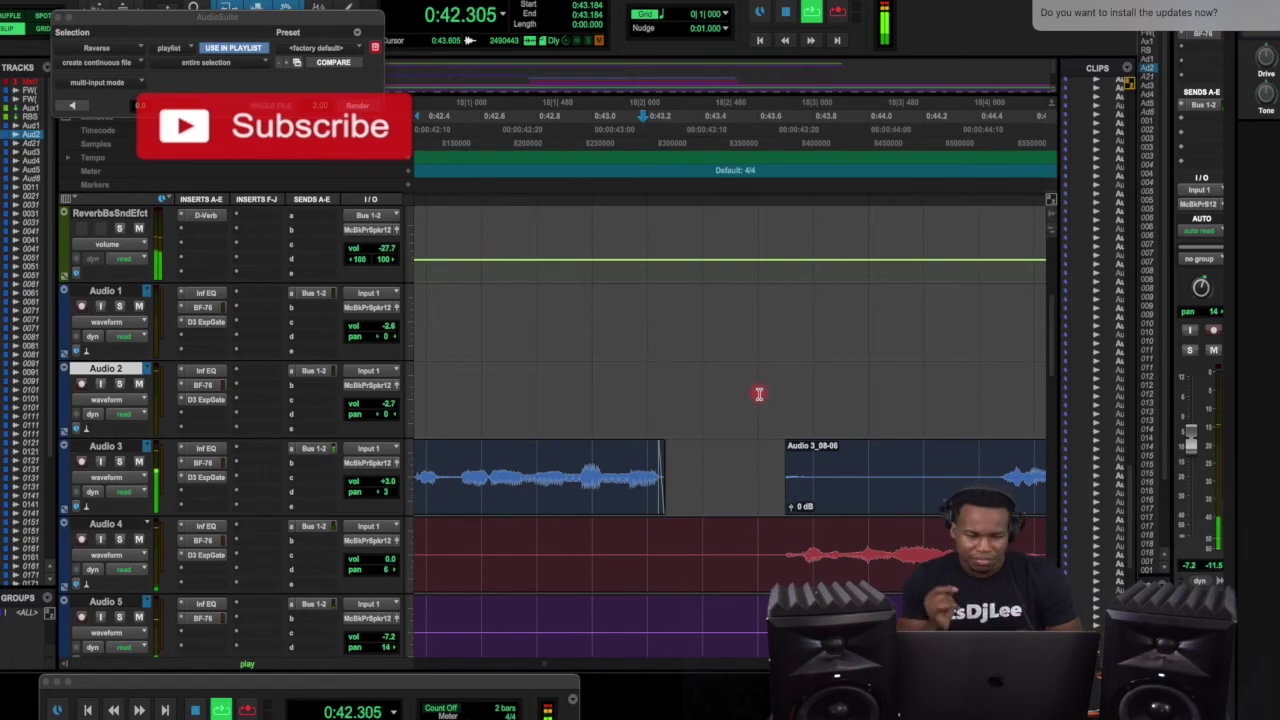
pyautogui.click(789, 445)
pyautogui.press('space')
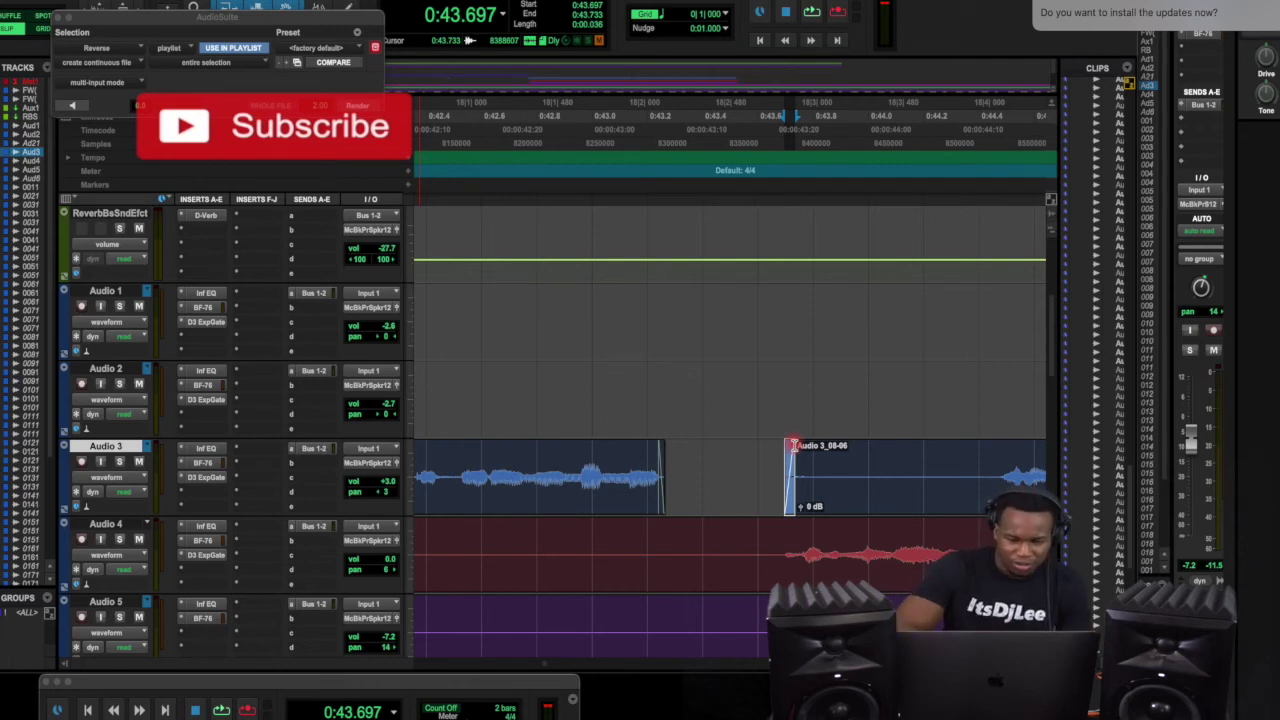
pyautogui.press('super+z')
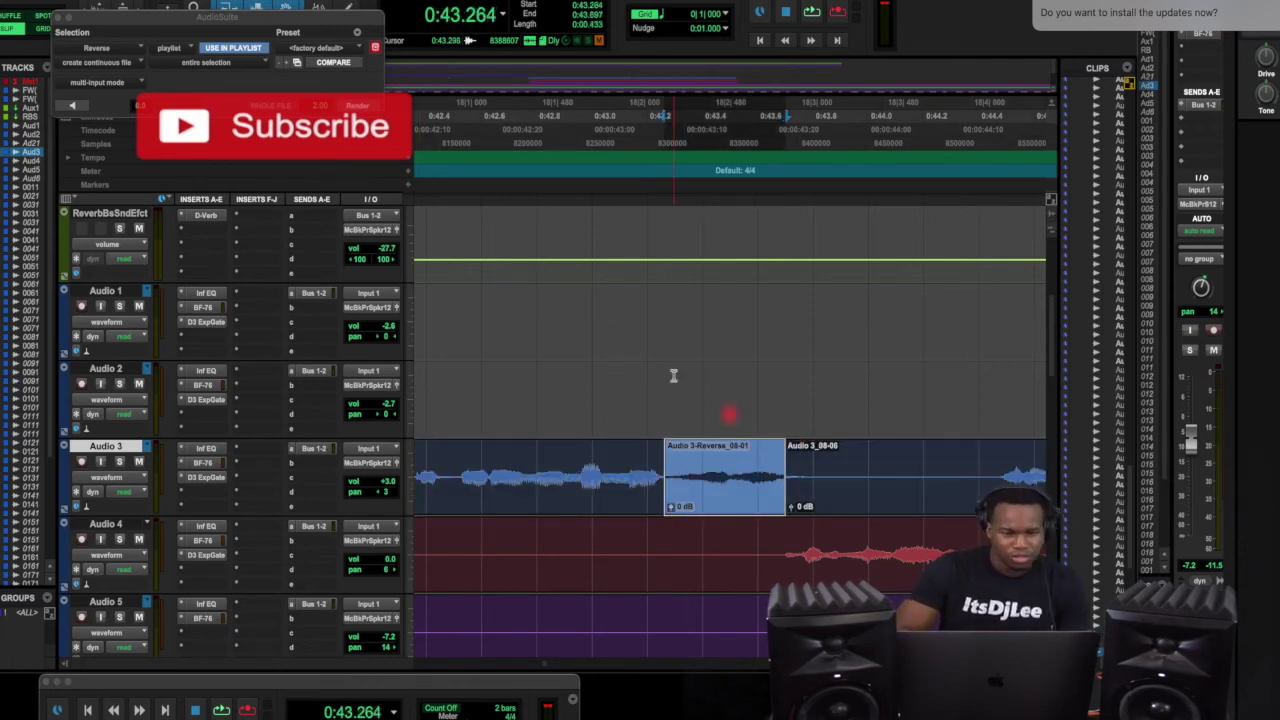
# Play the full mix from 0:42.650 across the reversed Audio 3 clip to review the censored word
pyautogui.click(494, 160)
pyautogui.press('space')
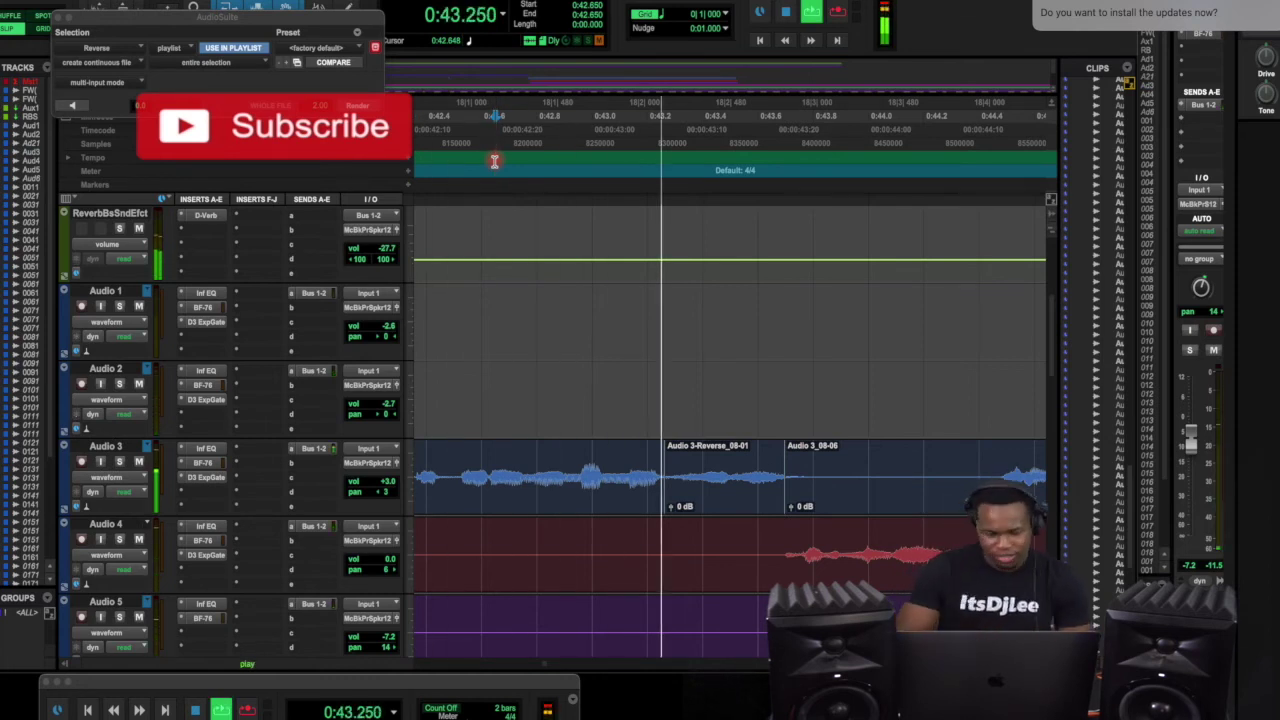
pyautogui.press('space')
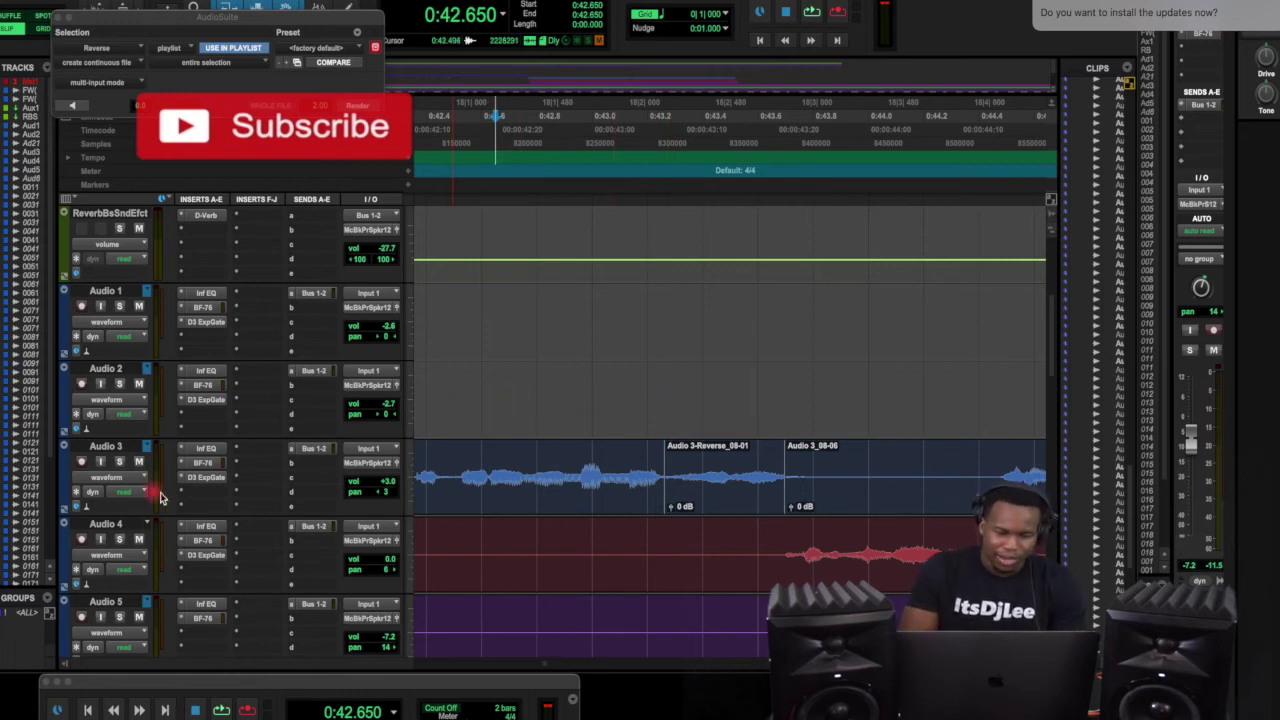
# Try to bounce the mix offline as a 24-bit, 192 kHz WAV named Fine Wine (Clean Mix) with import after bounce
pyautogui.scroll(-2, 253, 432)
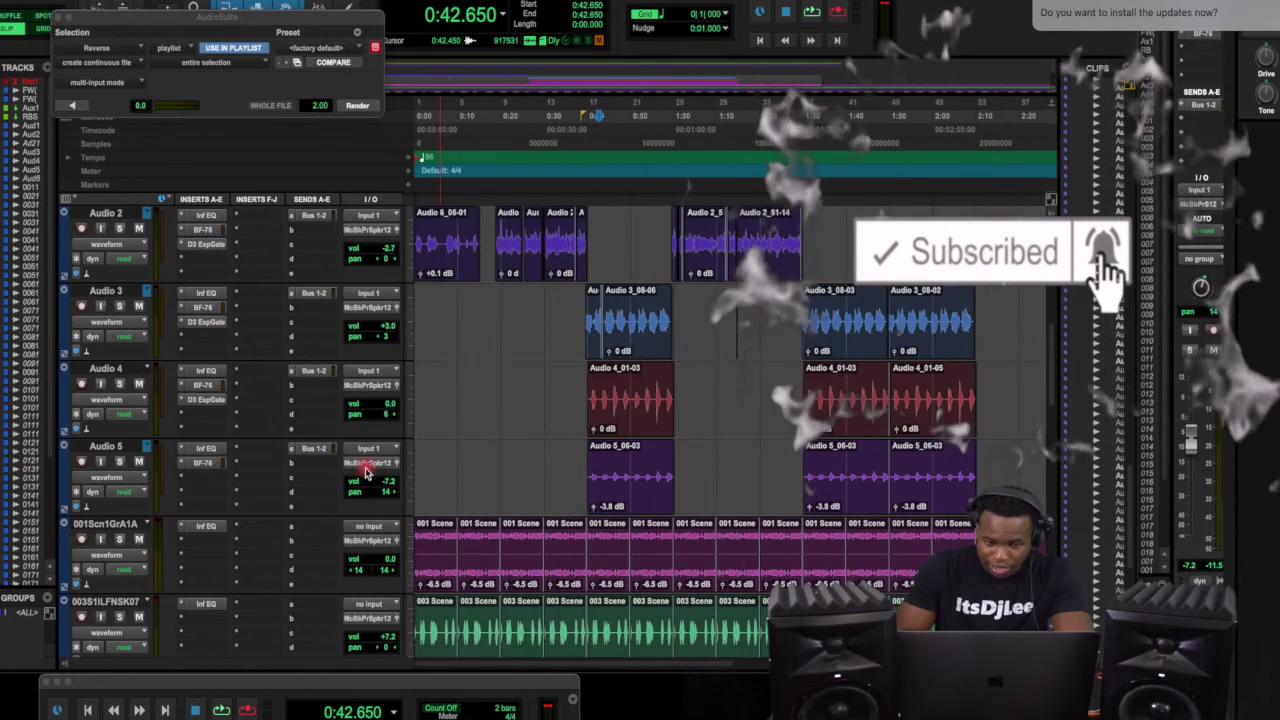
pyautogui.scroll(2, 366, 473)
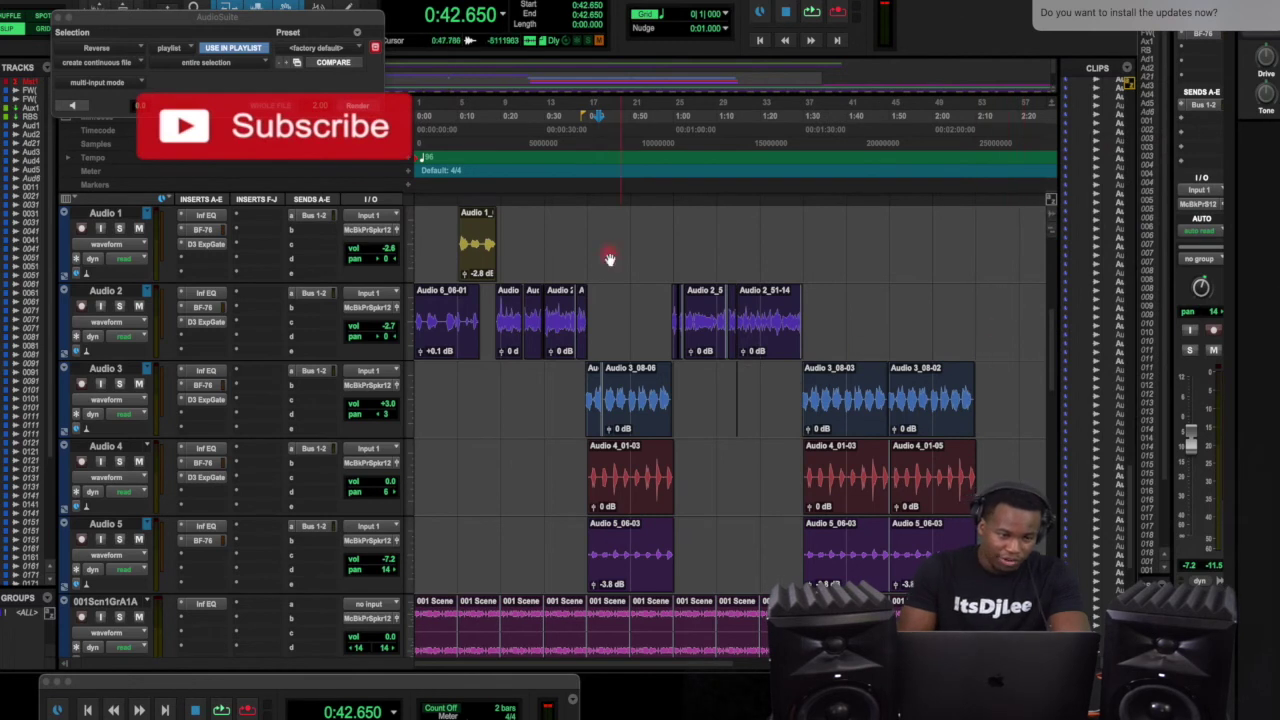
pyautogui.click(90, 2)
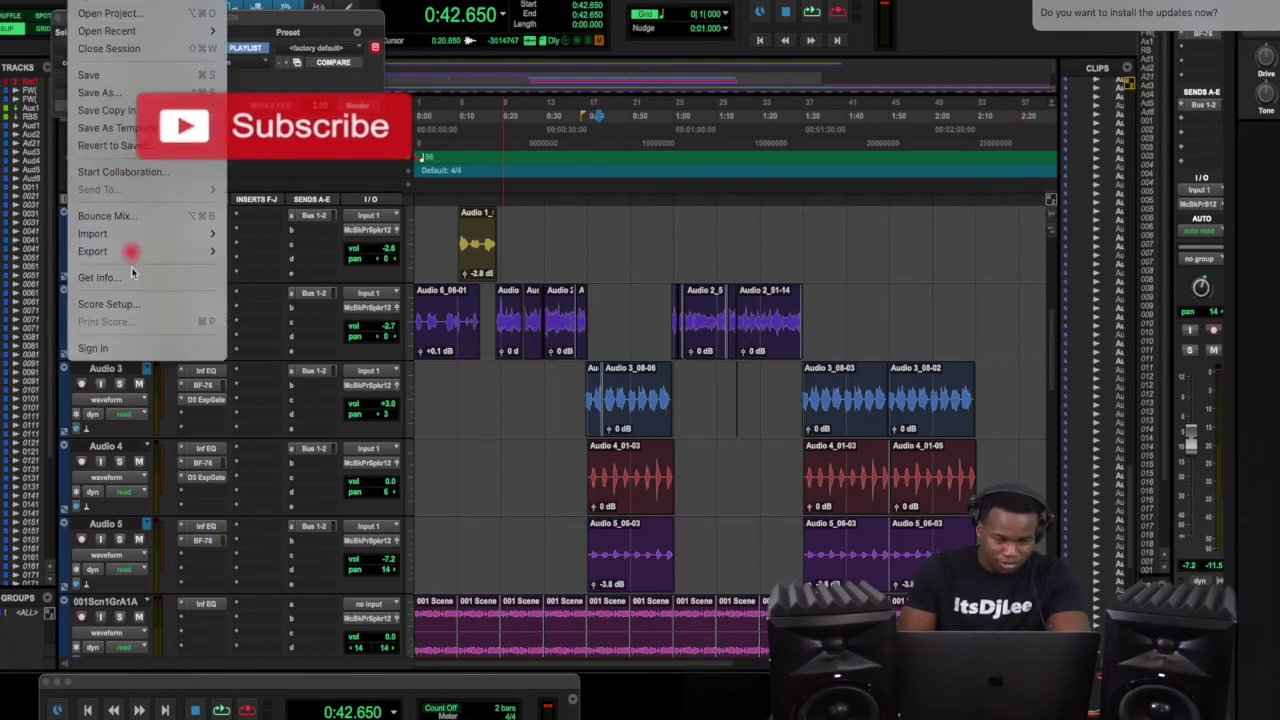
pyautogui.click(135, 216)
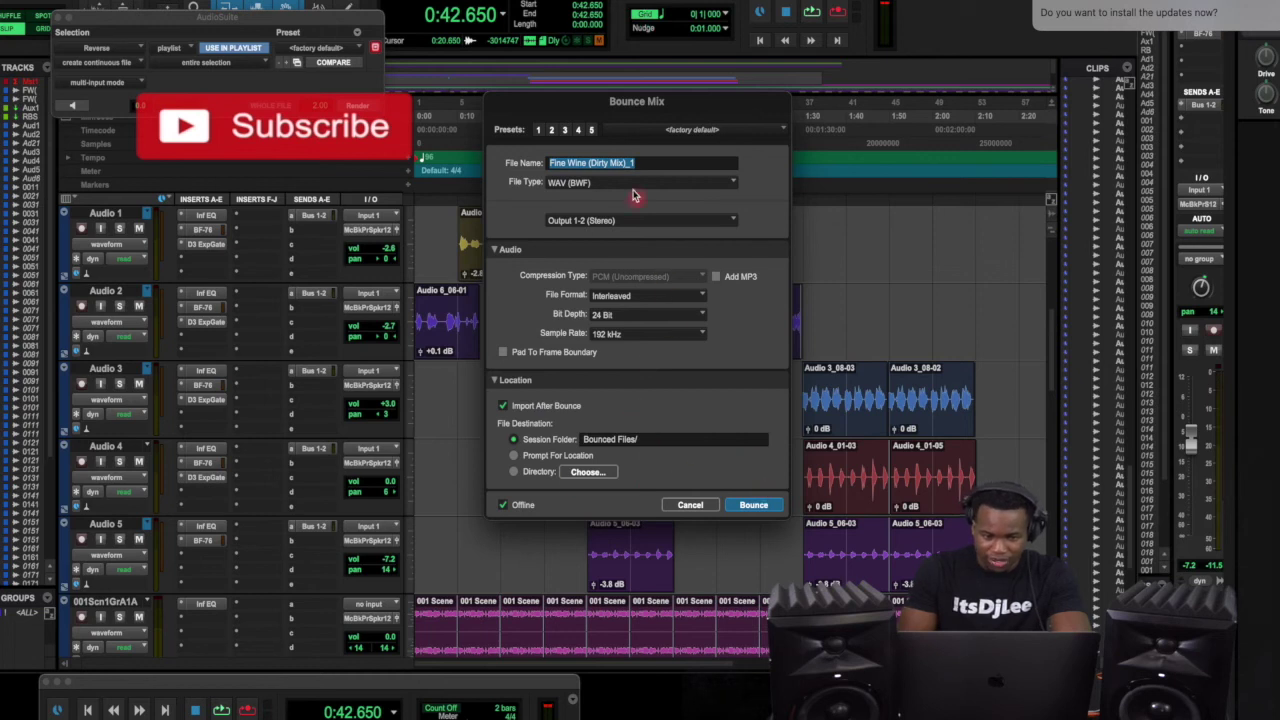
pyautogui.click(595, 168)
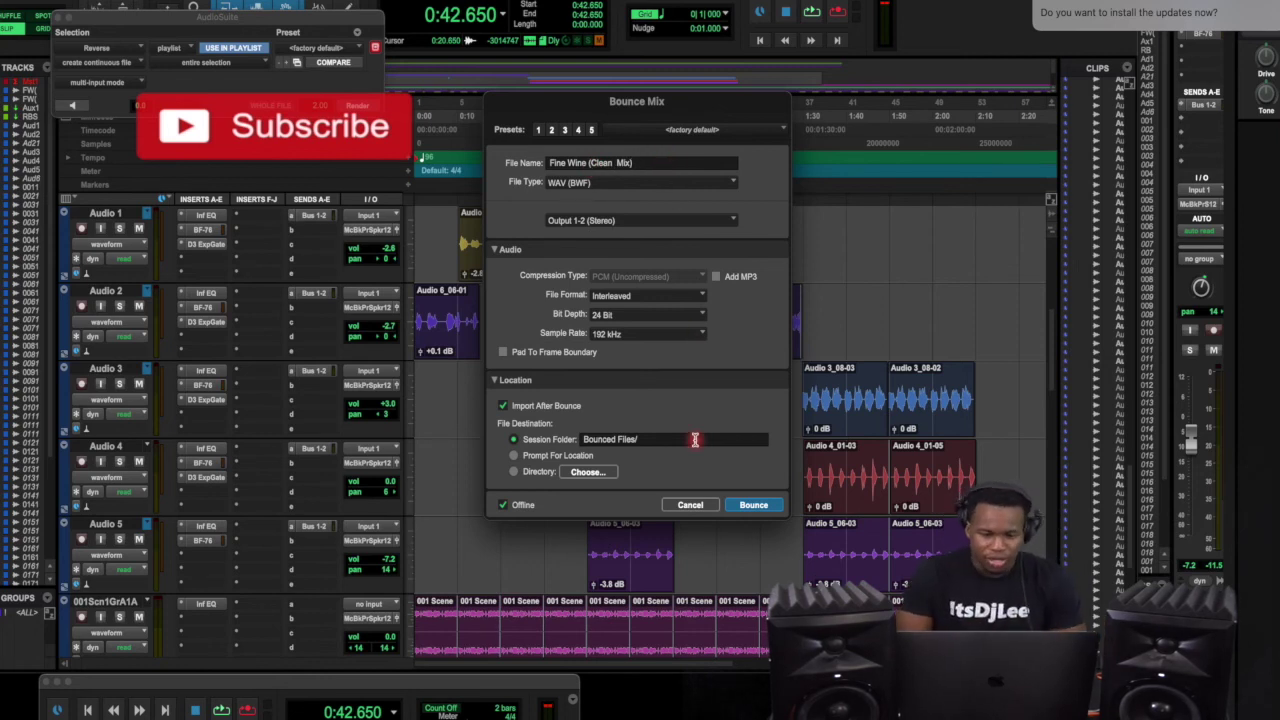
pyautogui.click(753, 505)
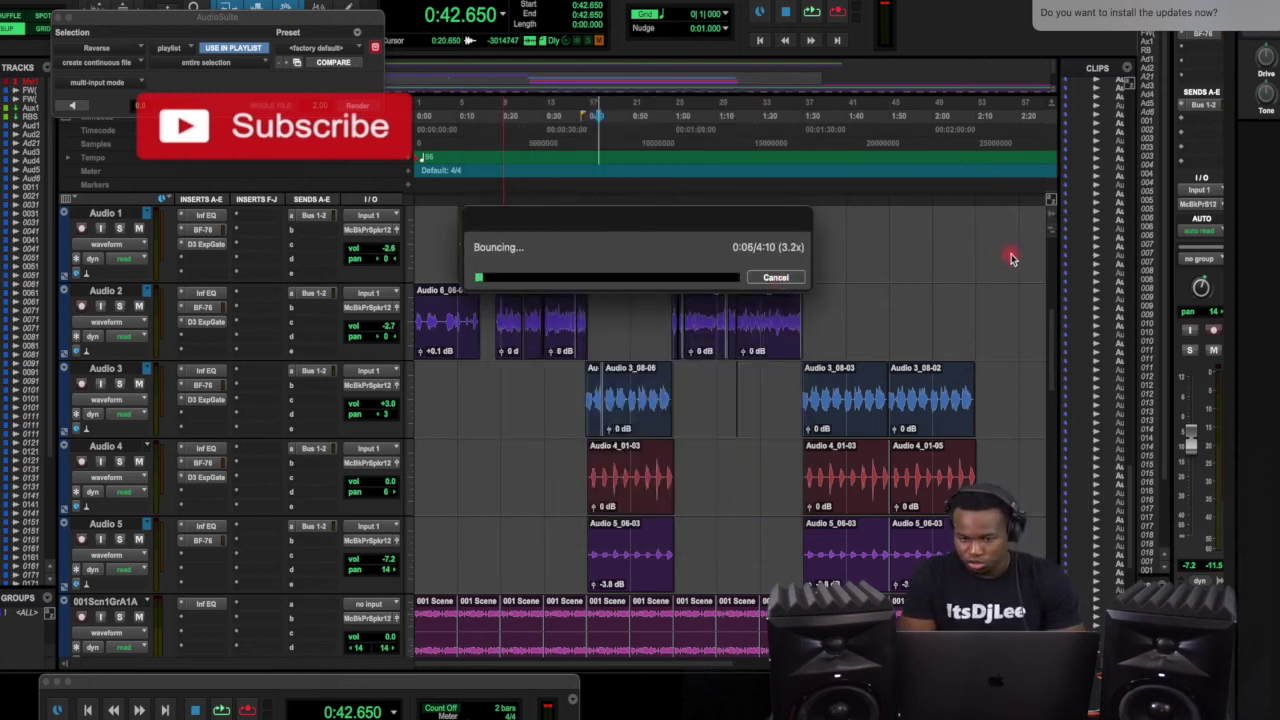
pyautogui.click(798, 277)
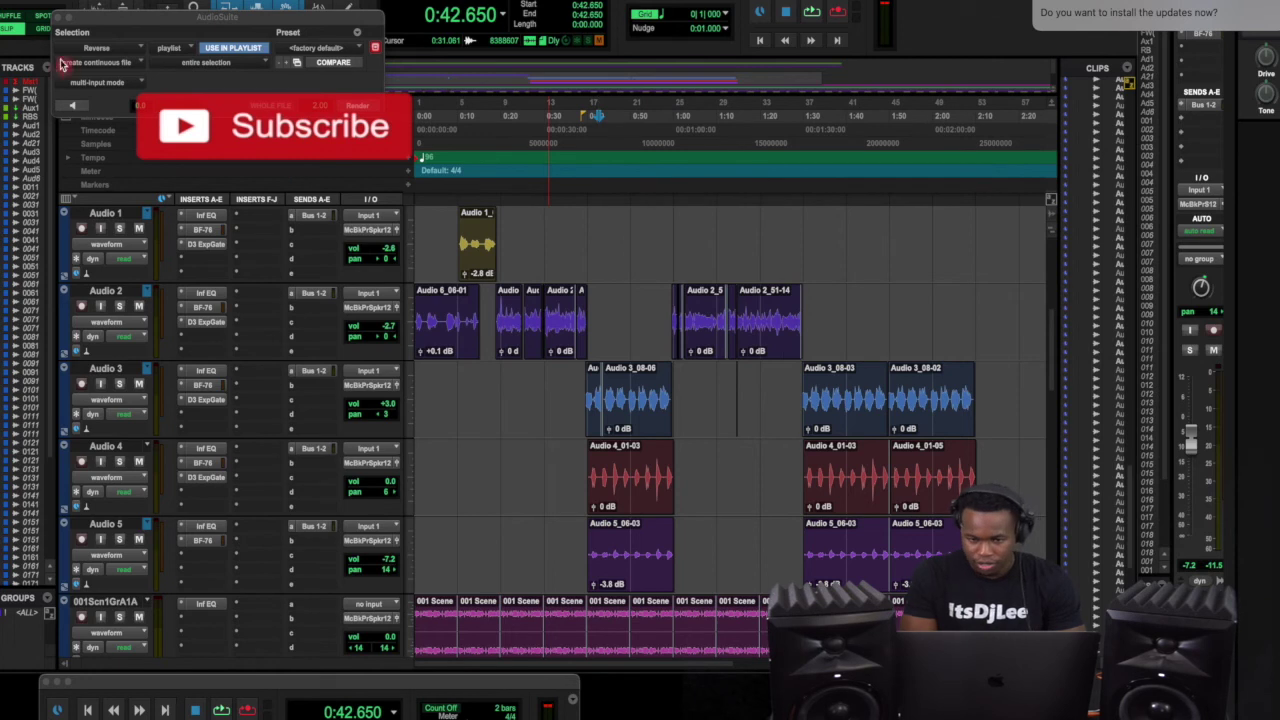
# Select the range from 2:21.875 to 2:30.000 after the last vocal clips and mute Audio 1 through Audio 5
pyautogui.hscroll(3, 816, 309)
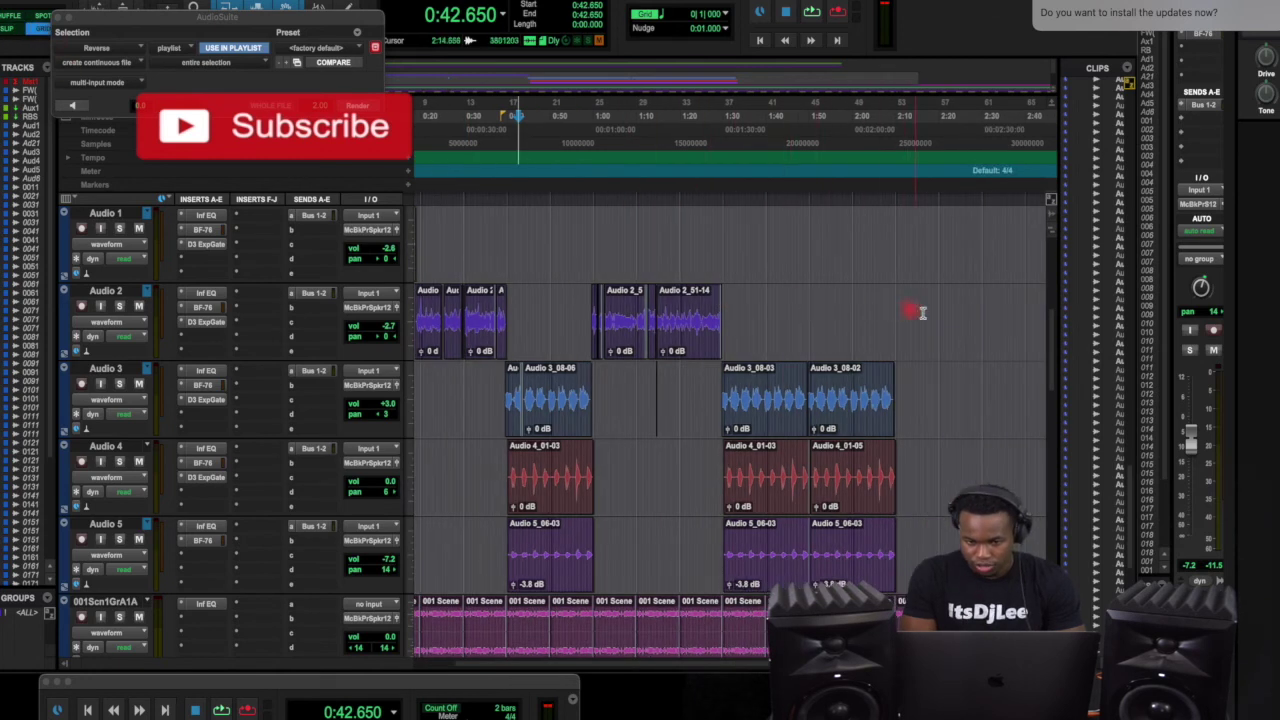
pyautogui.click(984, 295)
pyautogui.click(981, 295)
pyautogui.moveTo(981, 295); pyautogui.dragTo(946, 343)
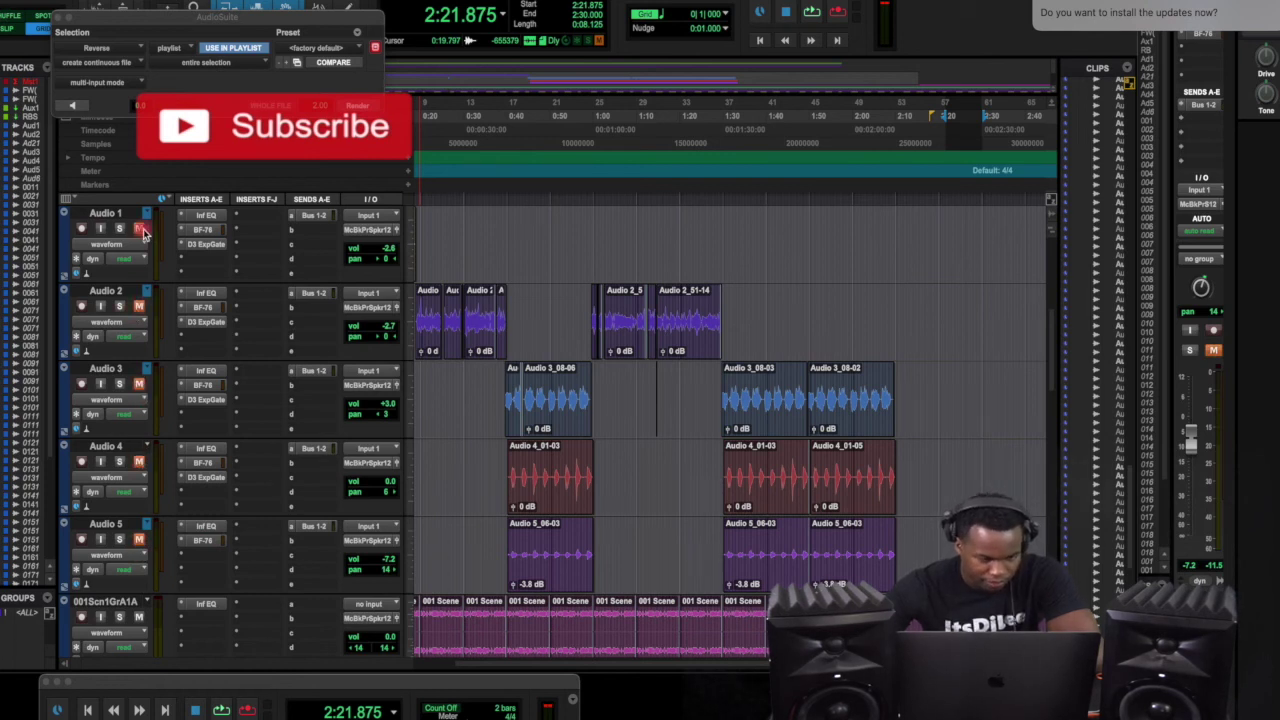
# Mute the ReverbBsSndEfct track that carries the vocal reverb
pyautogui.scroll(5, 143, 232)
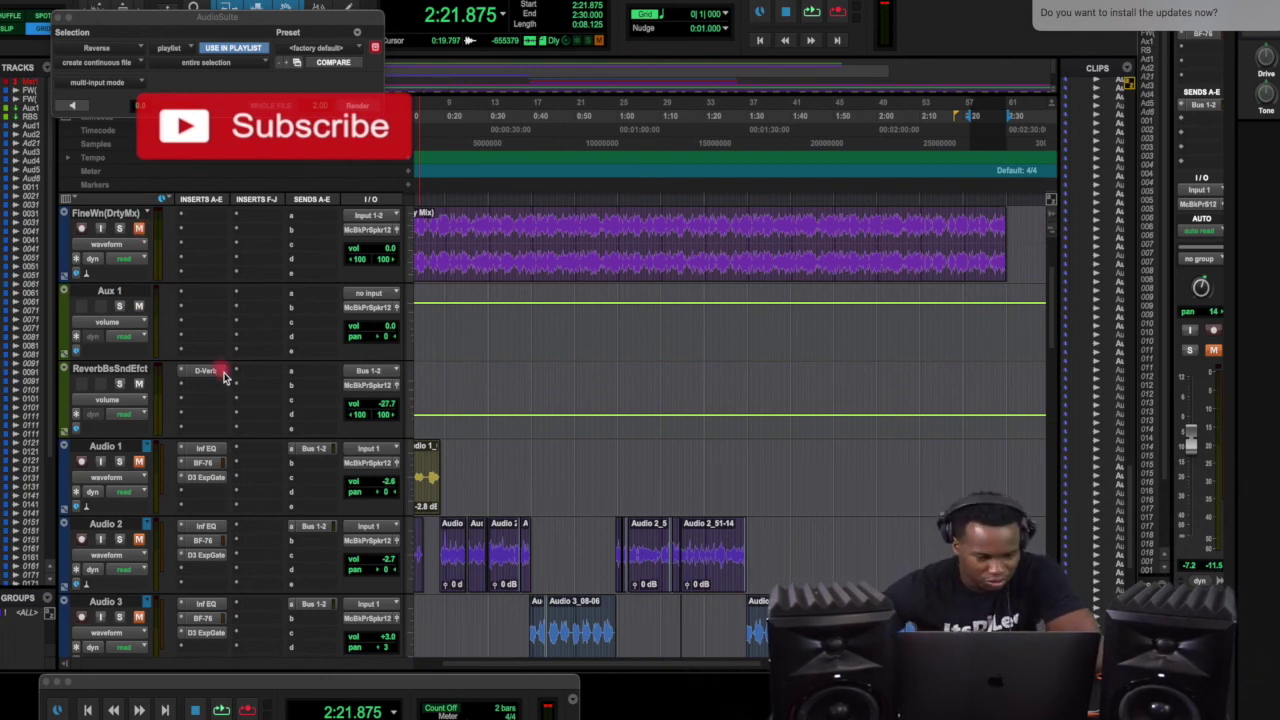
pyautogui.scroll(-1, 227, 378)
pyautogui.scroll(1, 227, 378)
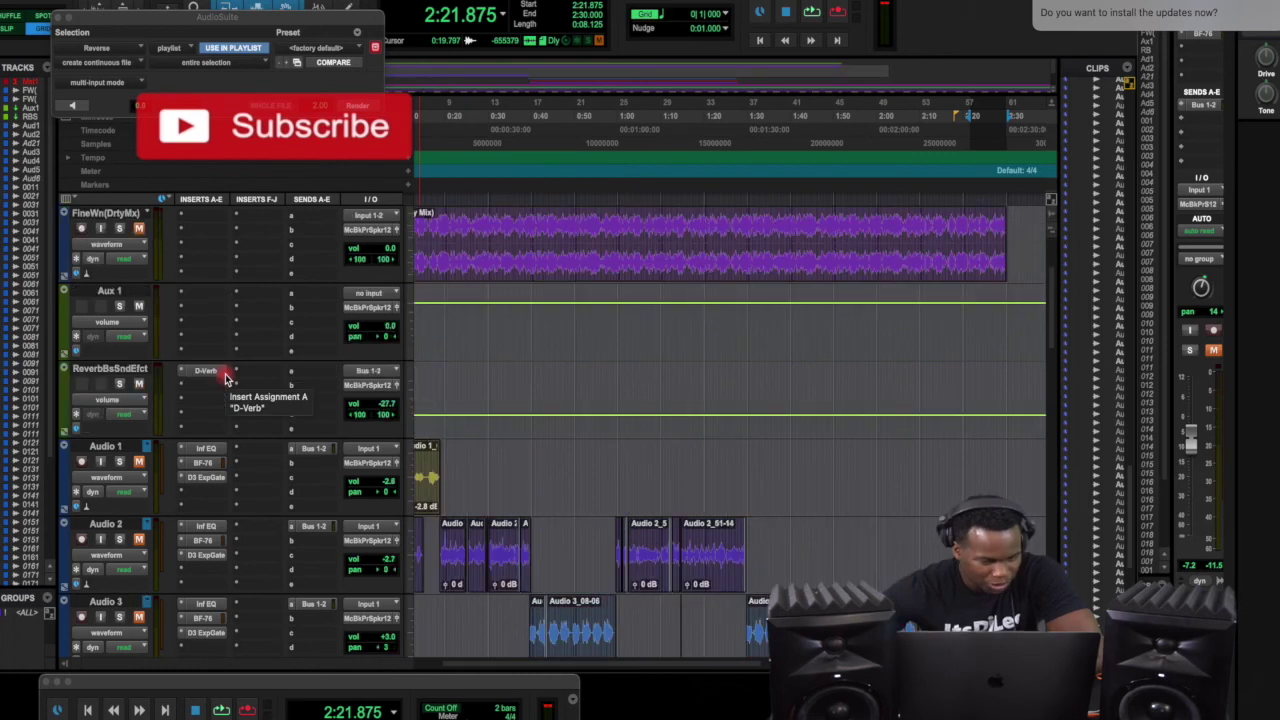
pyautogui.scroll(-1, 227, 378)
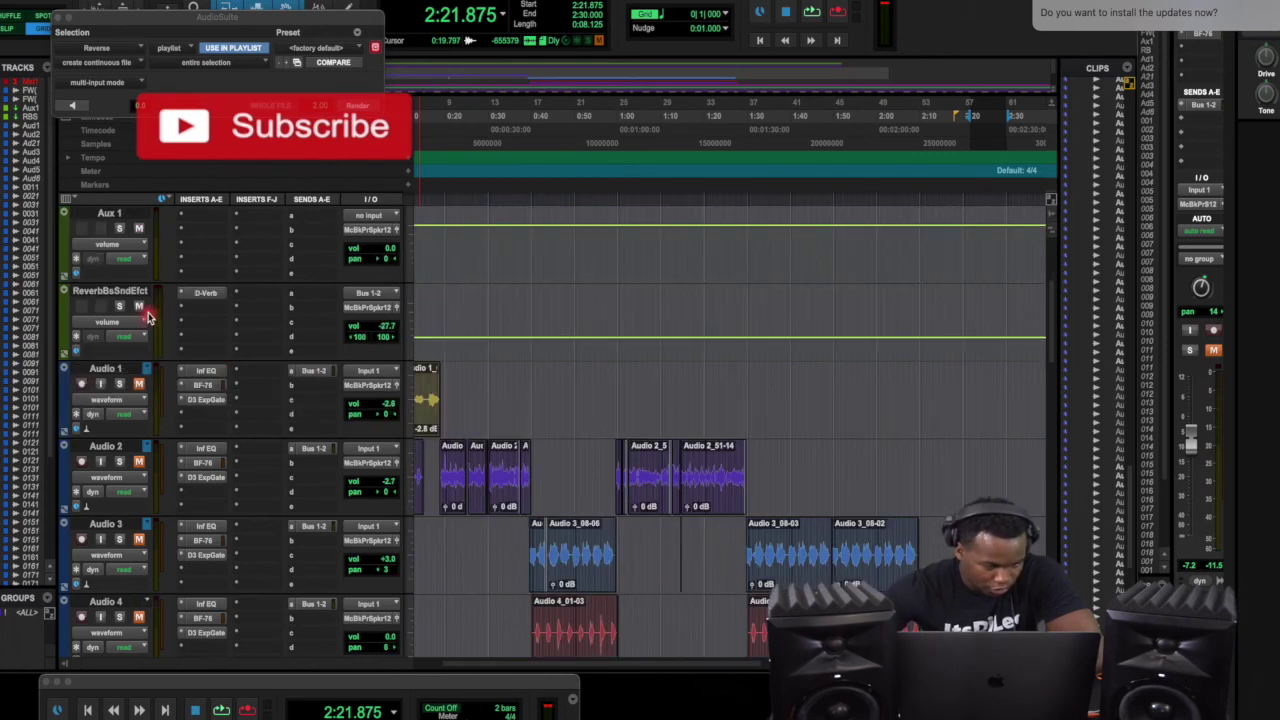
pyautogui.scroll(3, 152, 328)
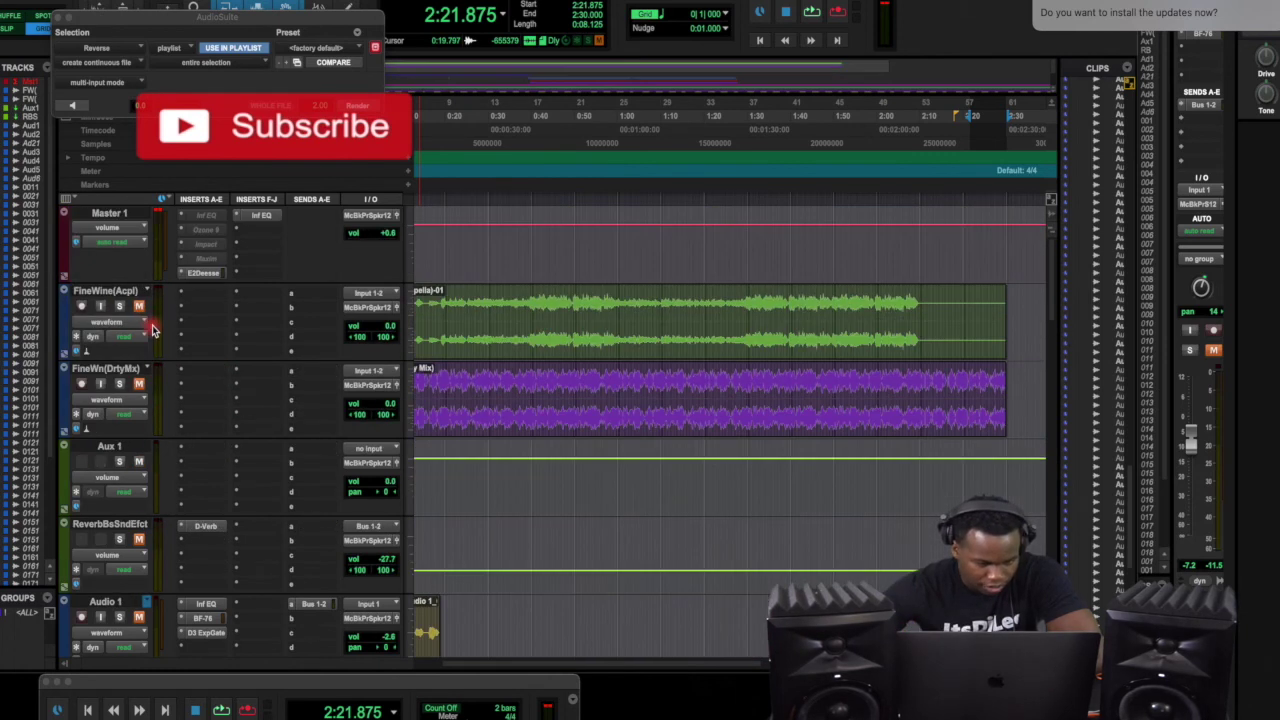
# Play the session from 0:00.000 with the vocals muted to check the instrumental
pyautogui.scroll(-10, 152, 328)
pyautogui.scroll(2, 153, 330)
pyautogui.scroll(1, 152, 330)
pyautogui.press('Return')
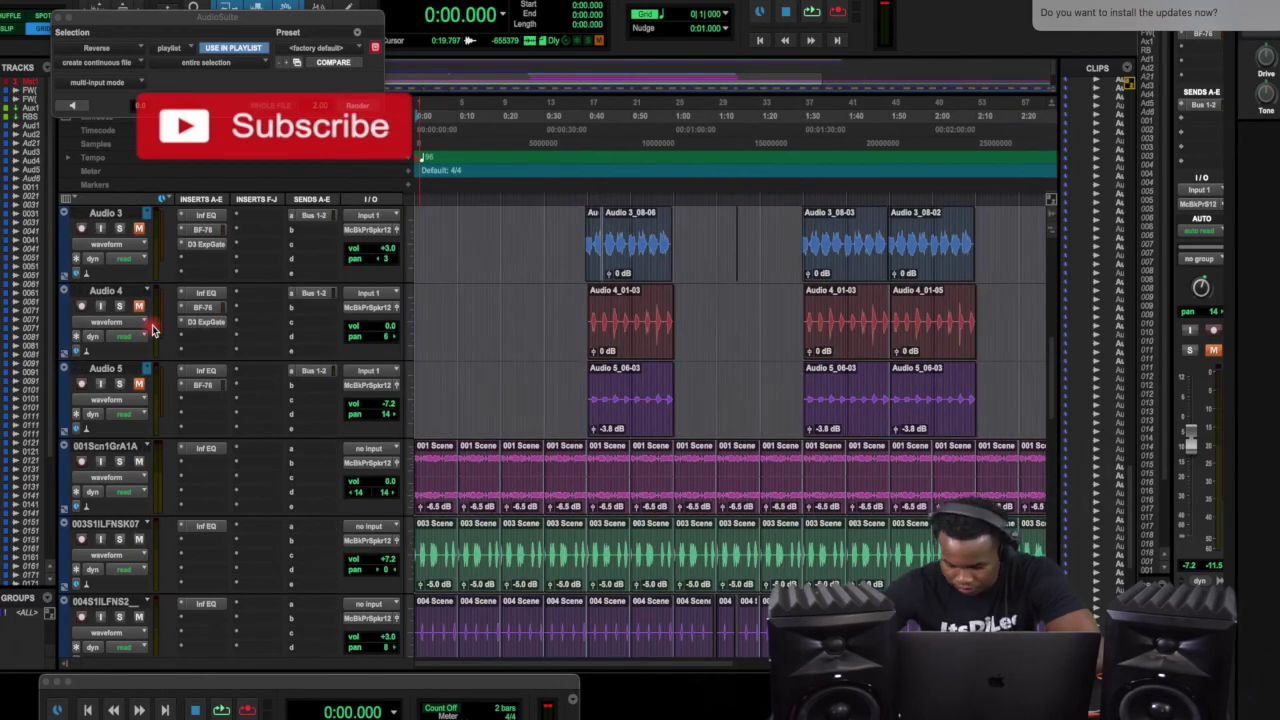
pyautogui.press('space')
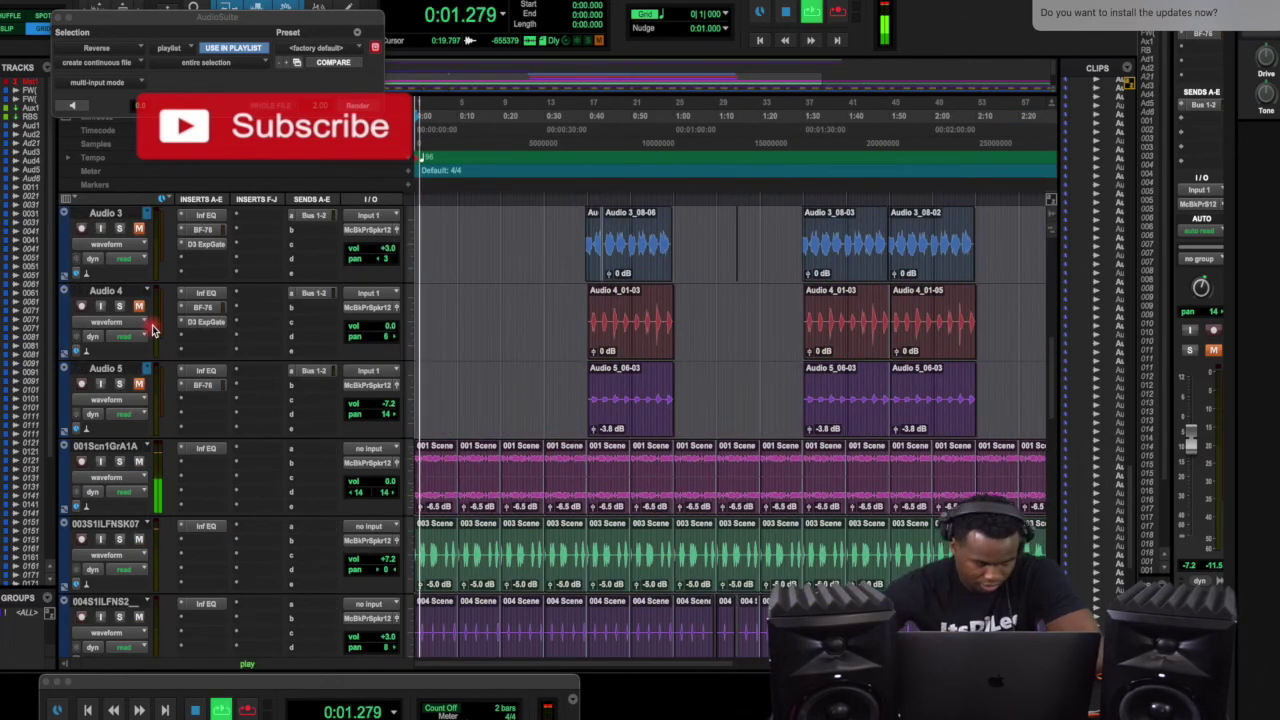
pyautogui.scroll(7, 152, 328)
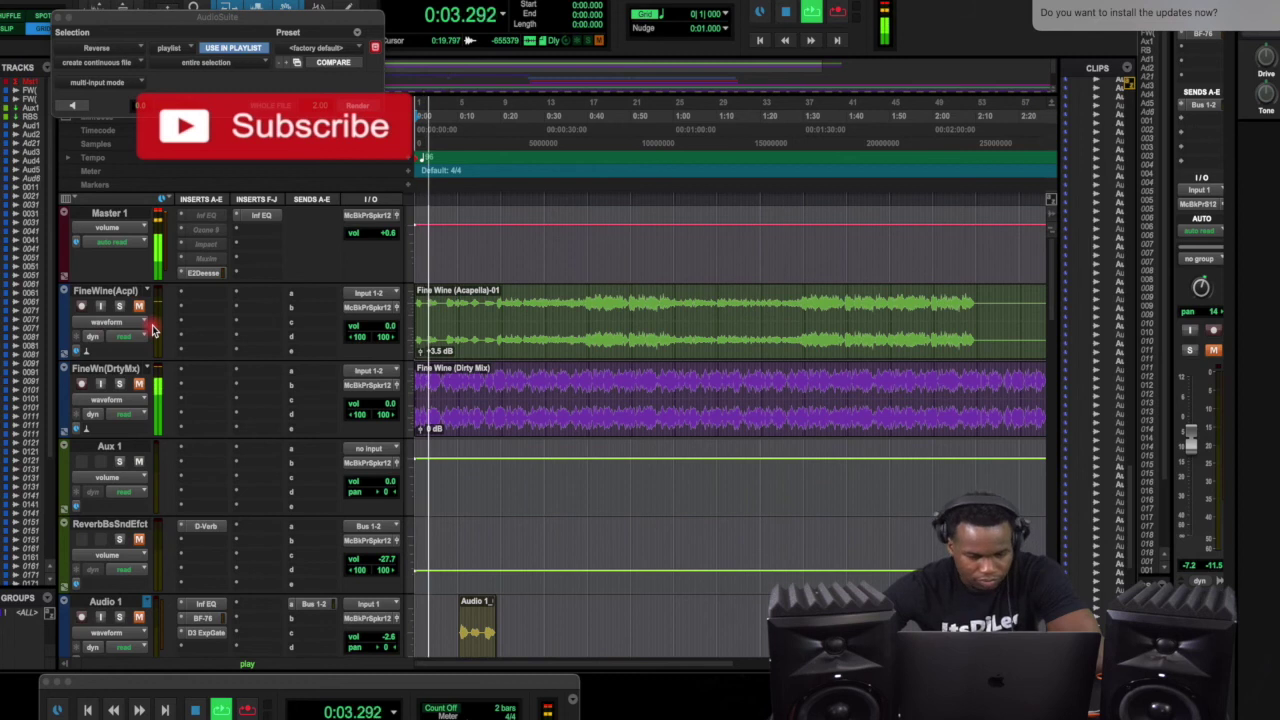
pyautogui.scroll(-4, 152, 328)
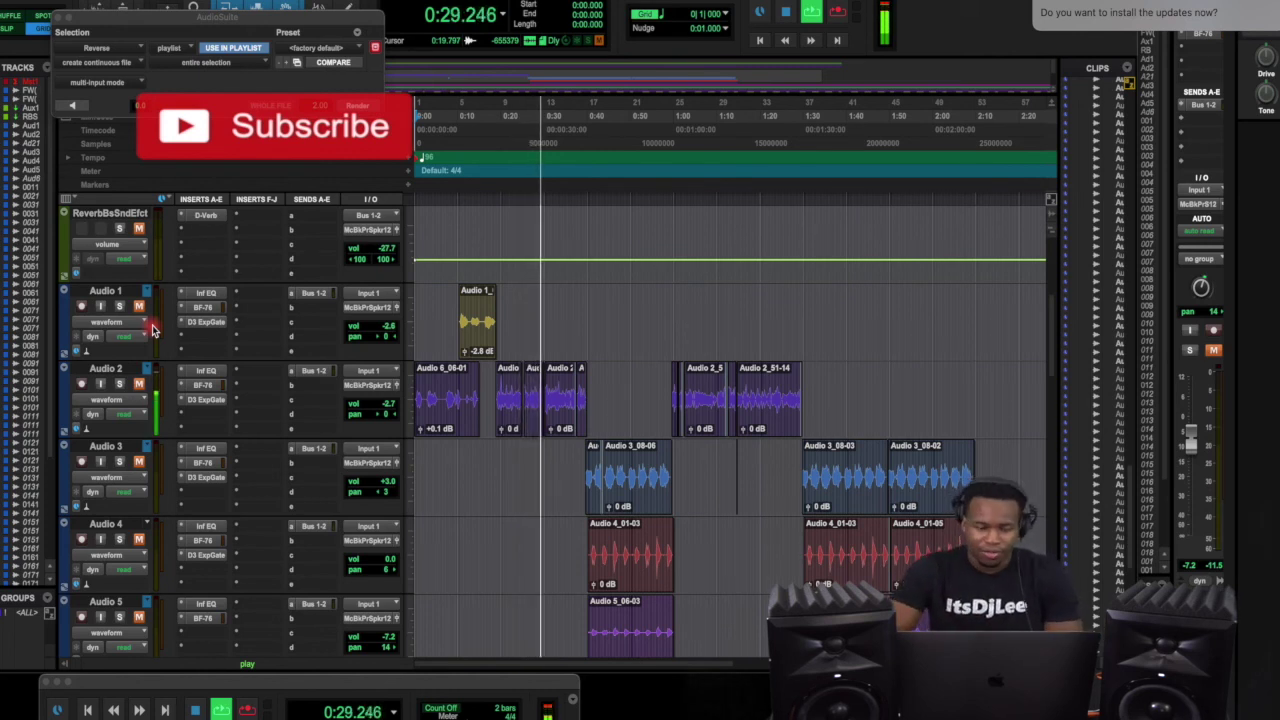
pyautogui.press('space')
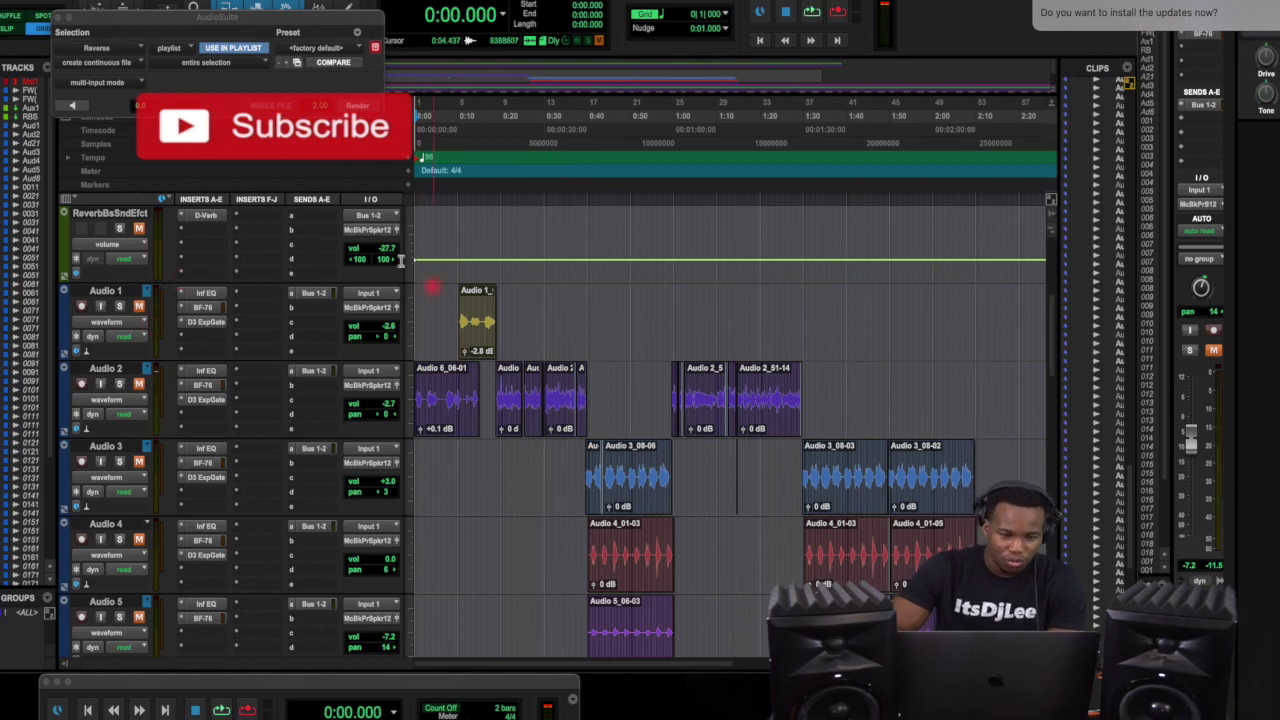
# Select the song from 0:00.000 to 2:30.000 along Audio 1 and open the Bounce Mix file name for editing
pyautogui.hscroll(3, 699, 265)
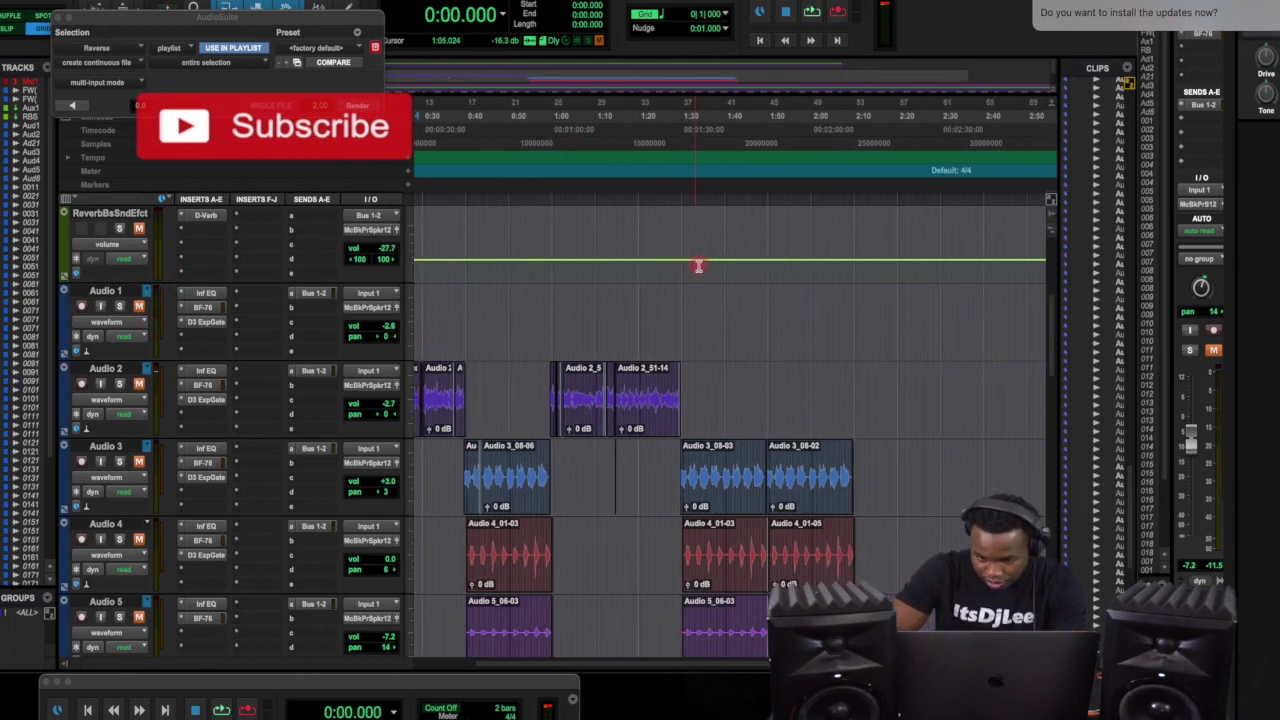
pyautogui.click(942, 316)
pyautogui.moveTo(942, 316); pyautogui.dragTo(243, 352)
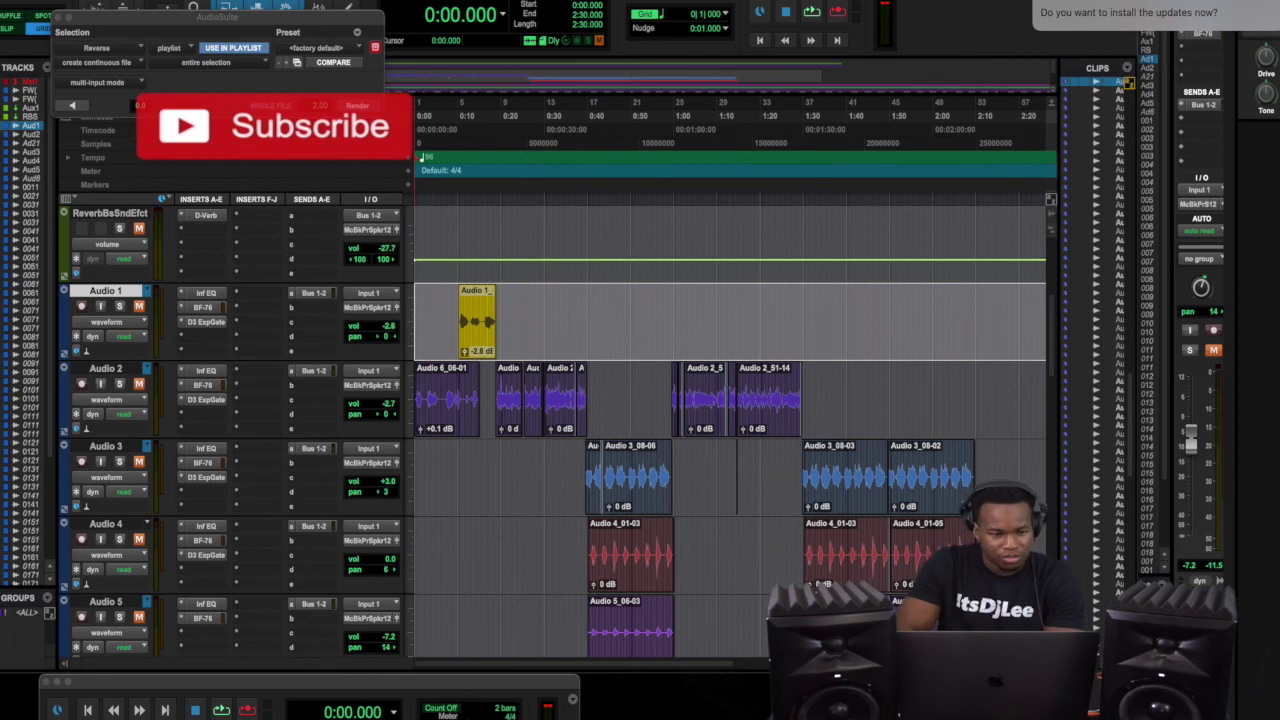
pyautogui.click(196, 214)
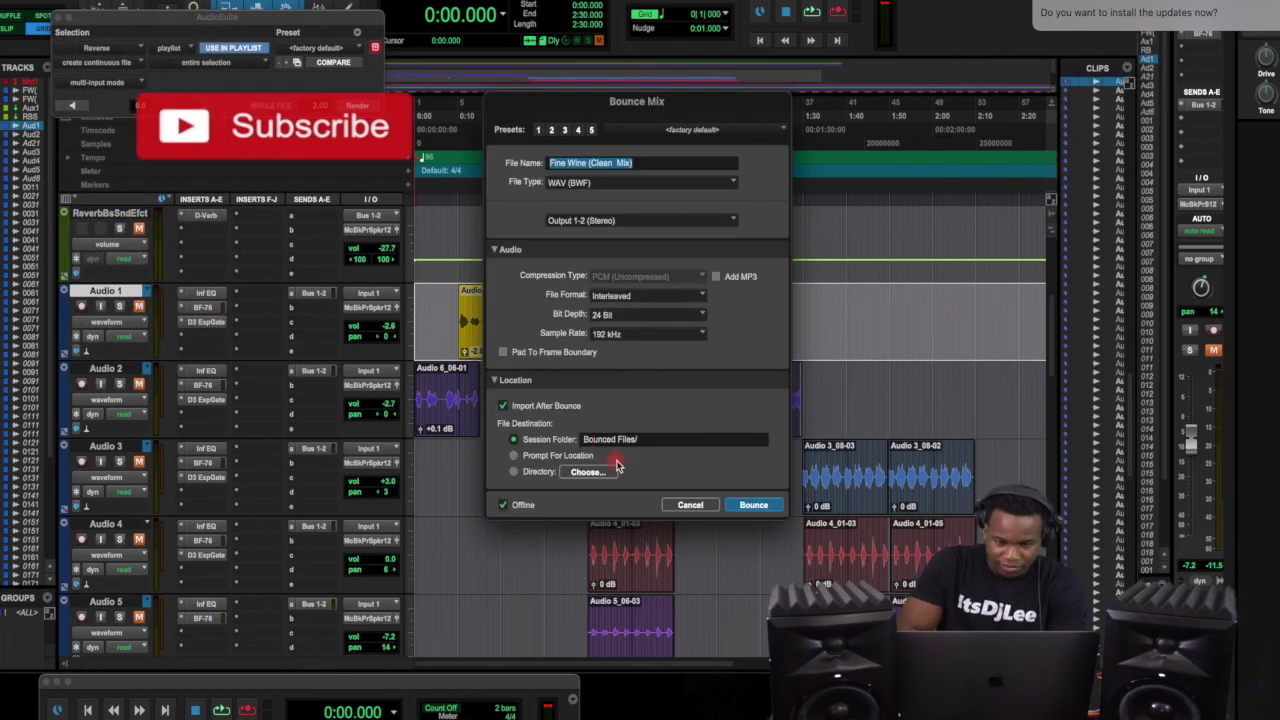
pyautogui.click(638, 164)
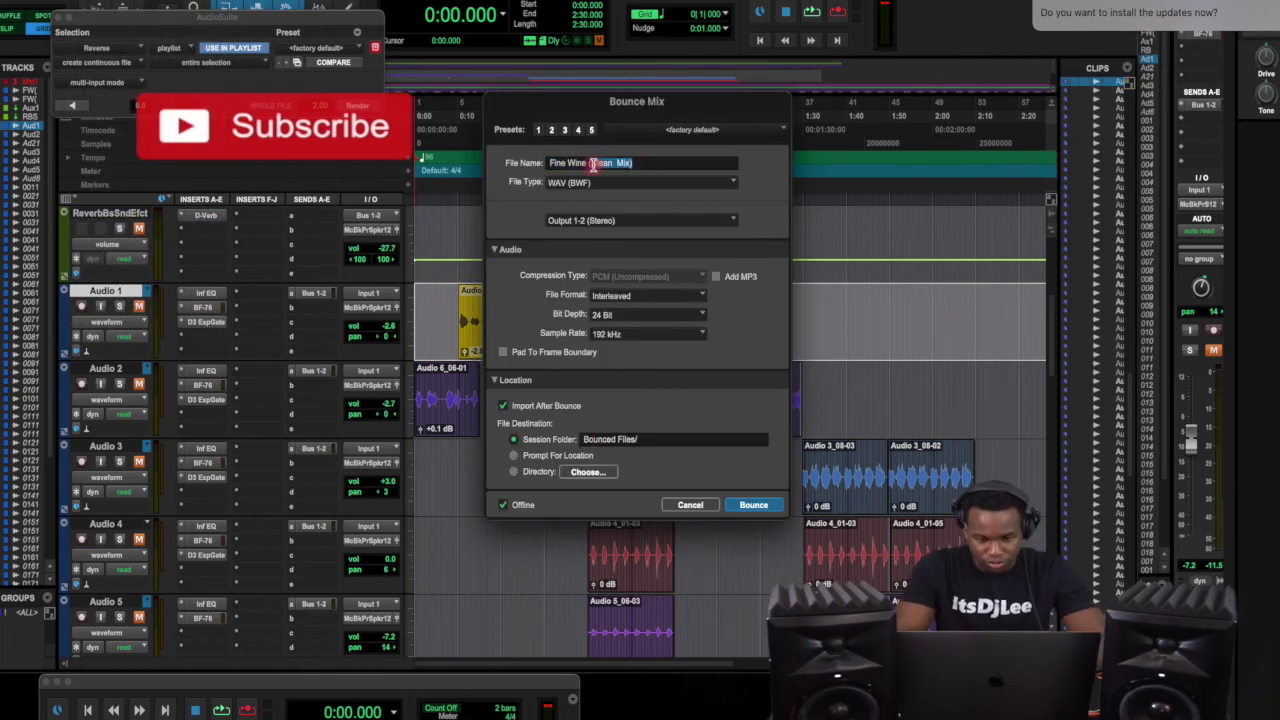